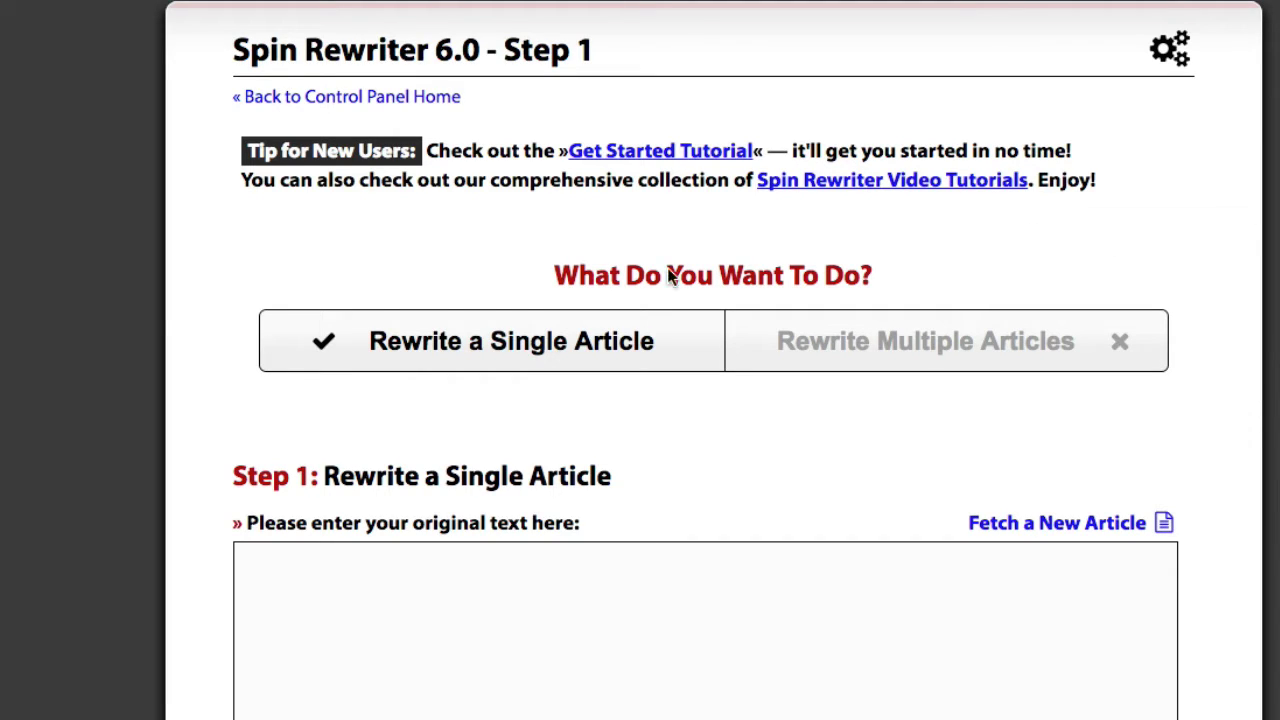
Try the multiple-article mode, return to Rewrite a Single Article, and look over its form and options
left_click(643, 341)
left_click(842, 357)
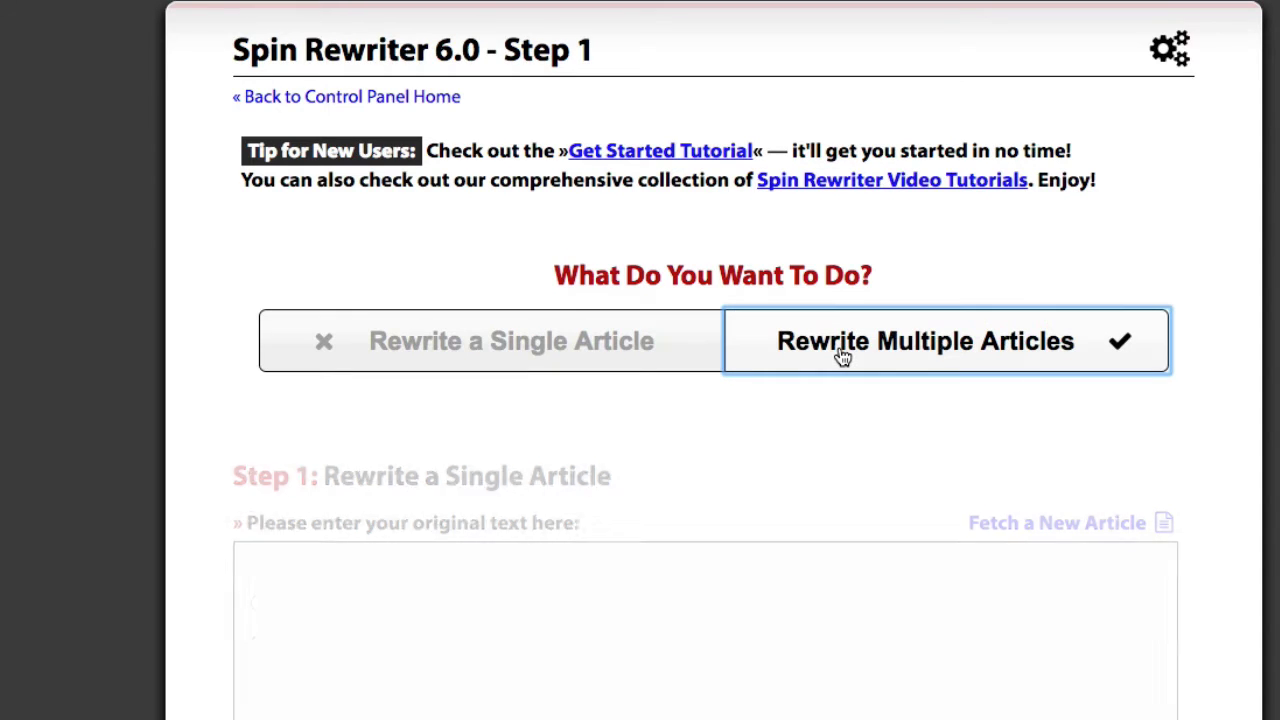
left_click(613, 361)
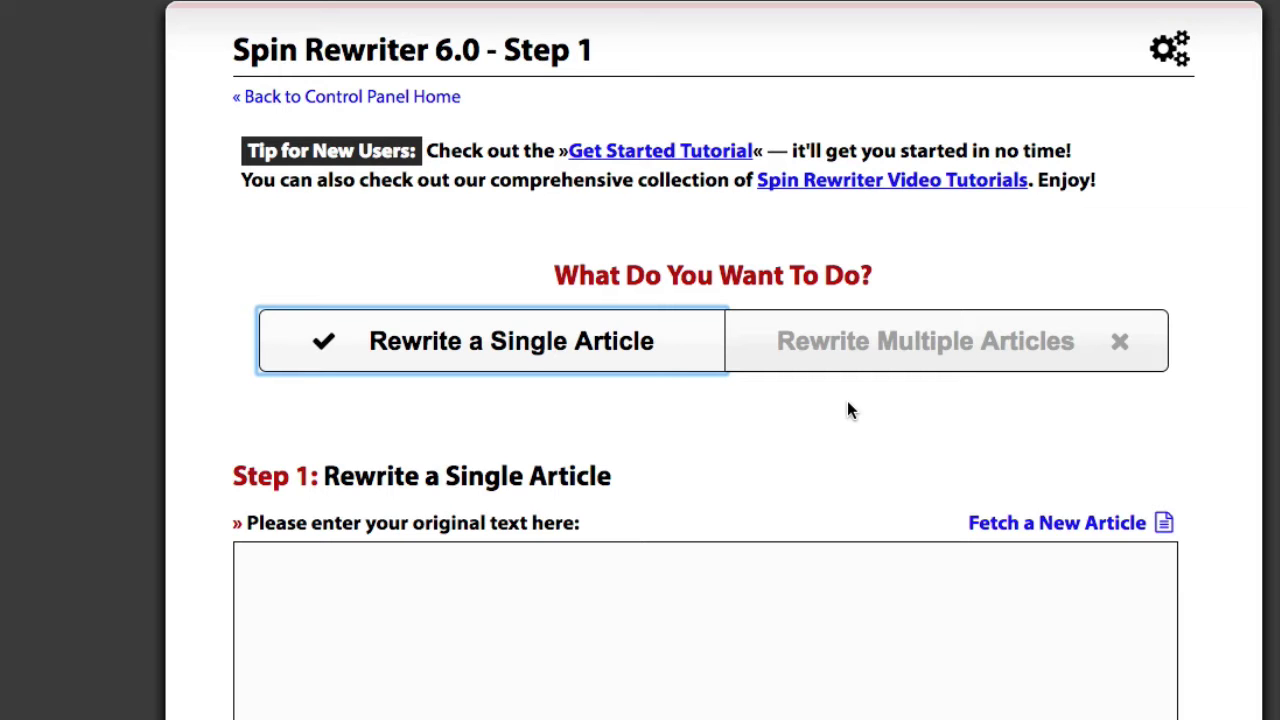
scroll(847, 410, "down", 5)
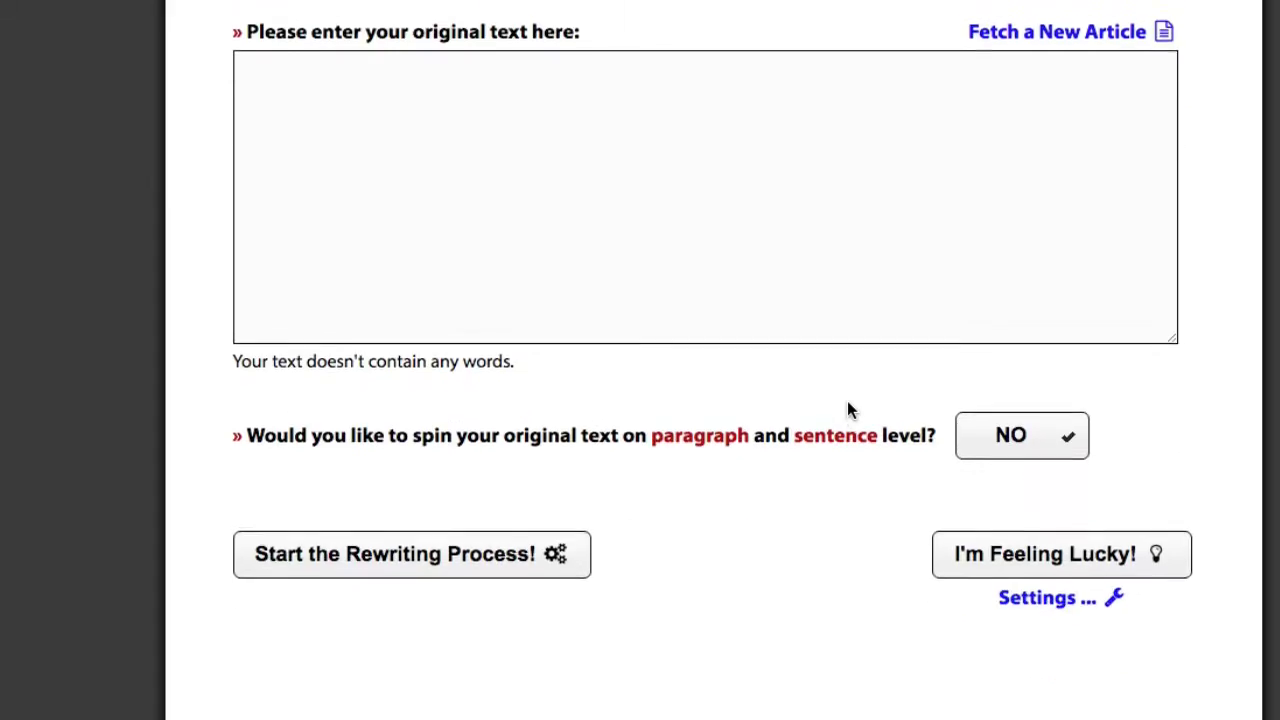
scroll(847, 410, "up", 5)
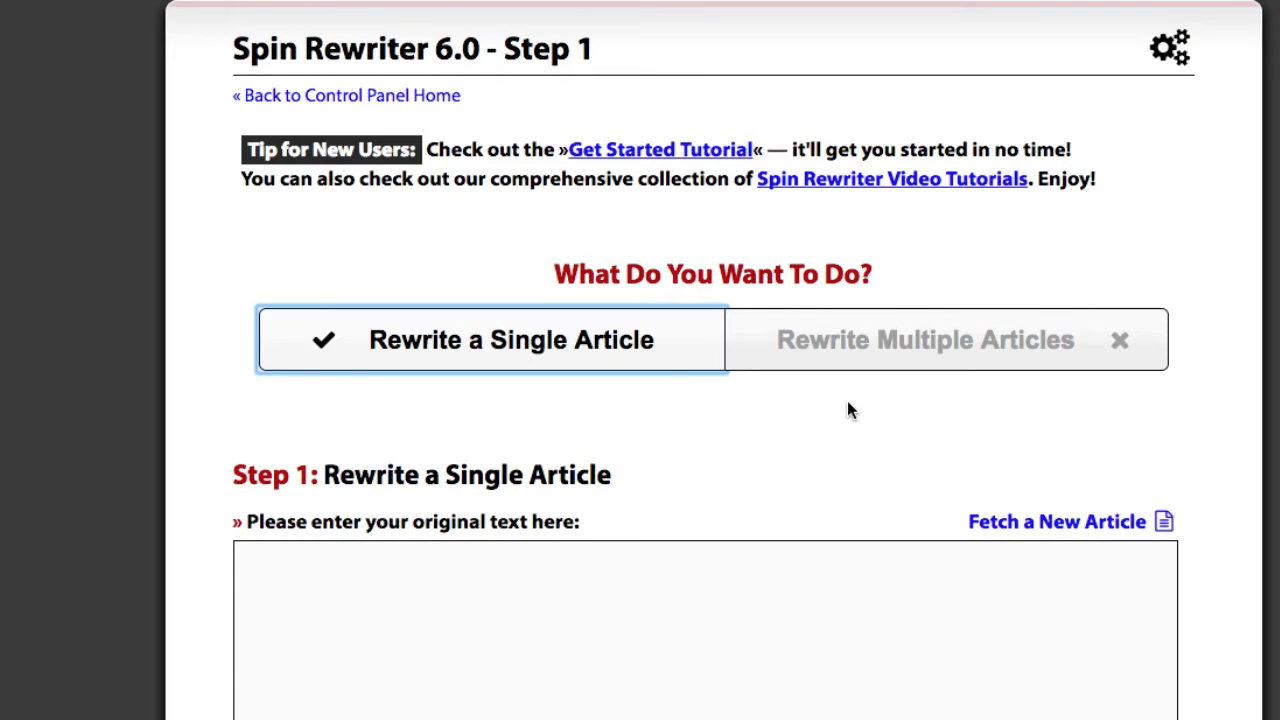
scroll(847, 410, "down", 1)
scroll(847, 410, "up", 1)
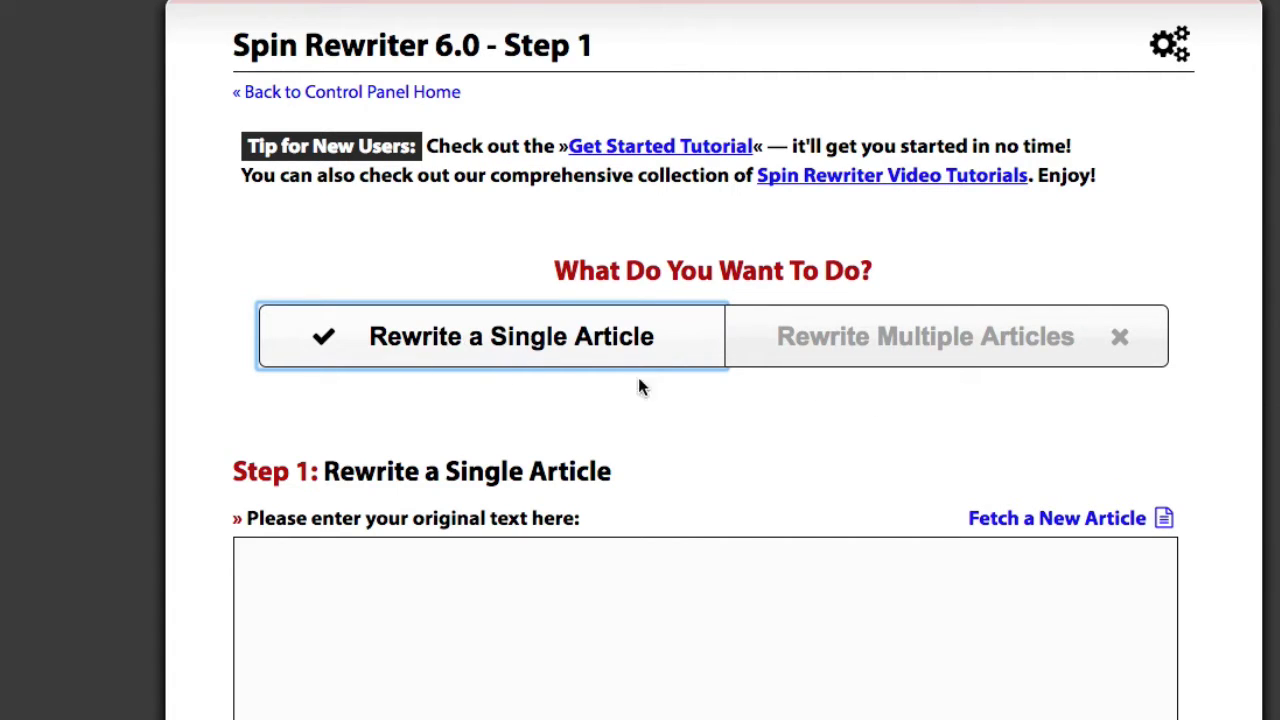
Switch to Rewrite Multiple Articles and examine the ways of providing articles and the bulk mode's text fields
left_click(829, 346)
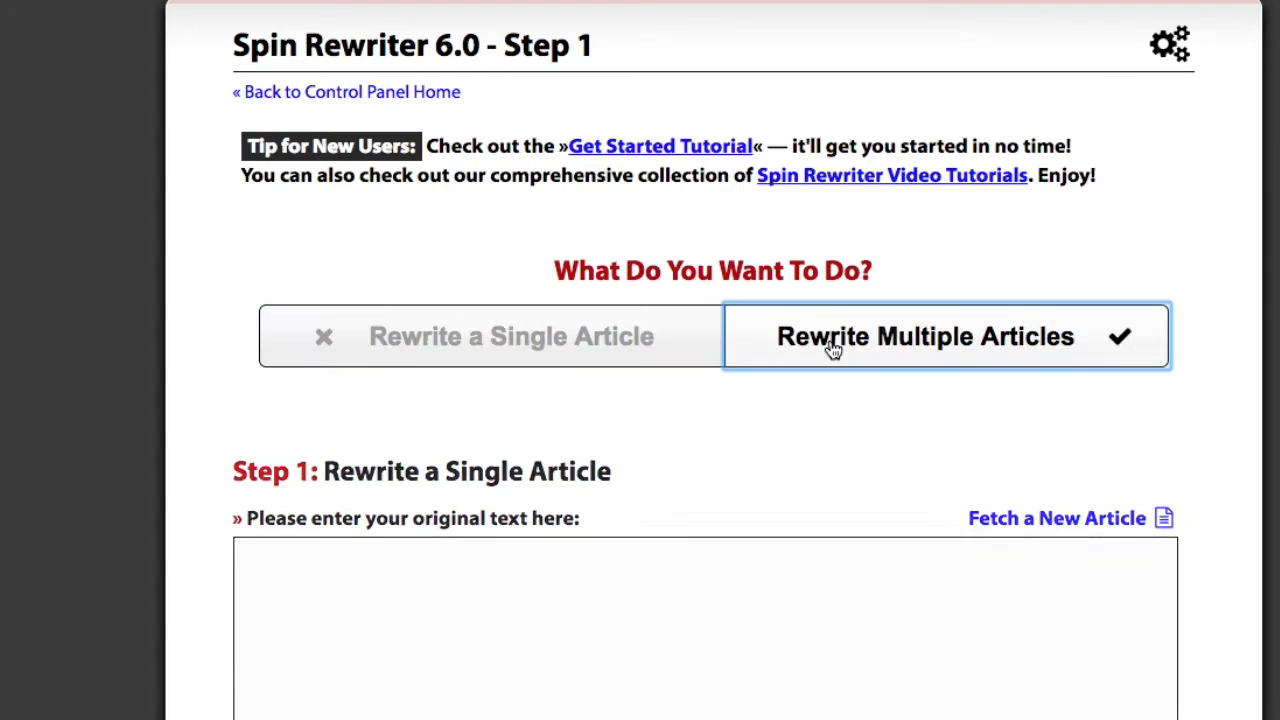
scroll(796, 538, "down", 2)
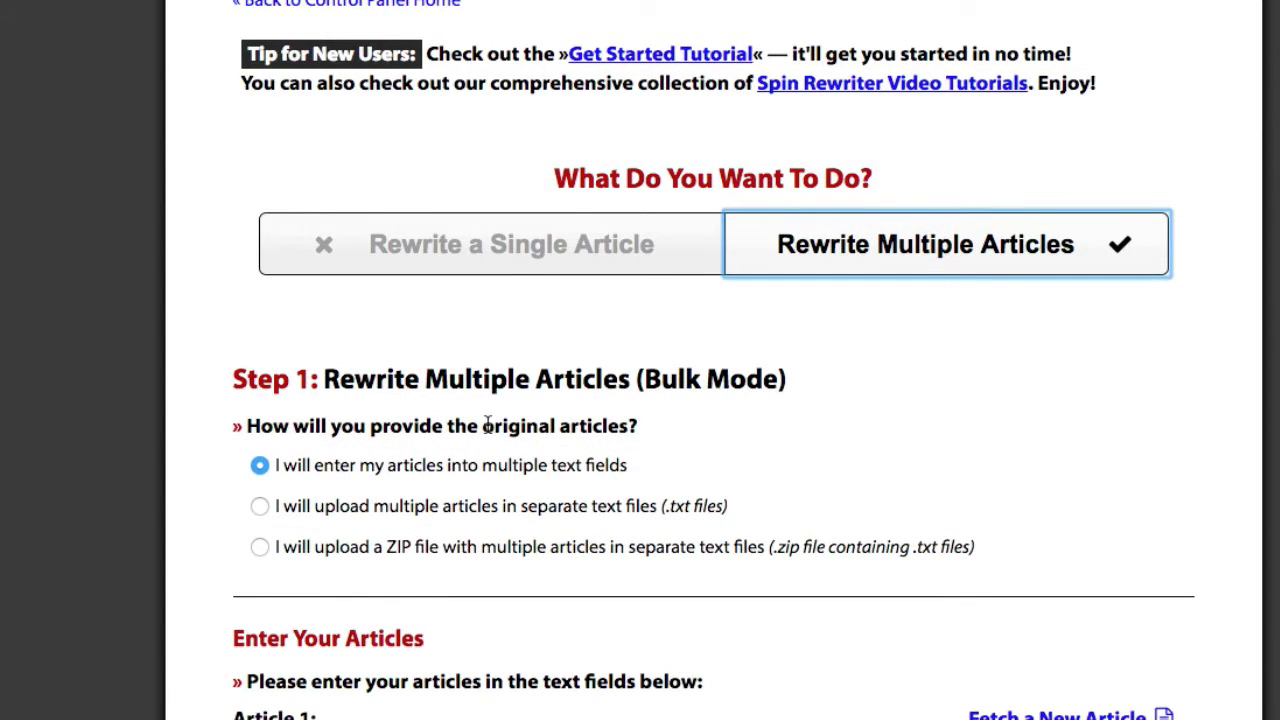
scroll(500, 430, "down", 2)
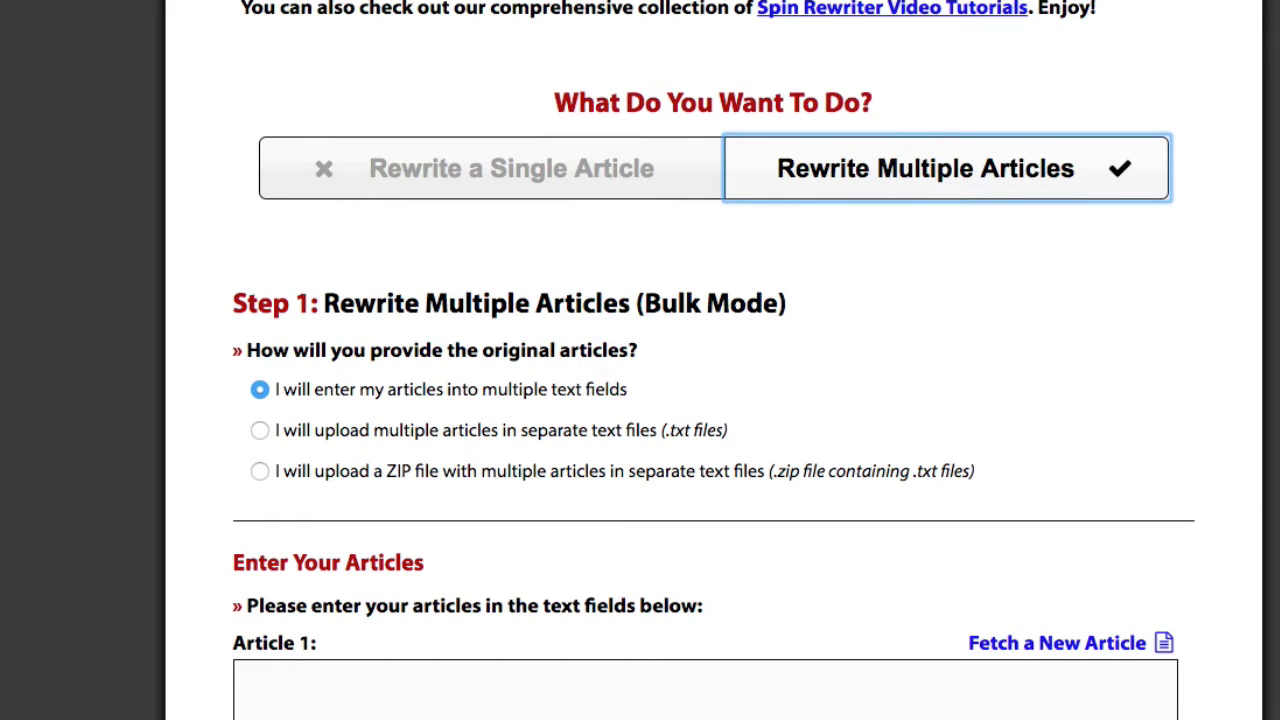
scroll(643, 588, "down", 4)
scroll(643, 588, "up", 1)
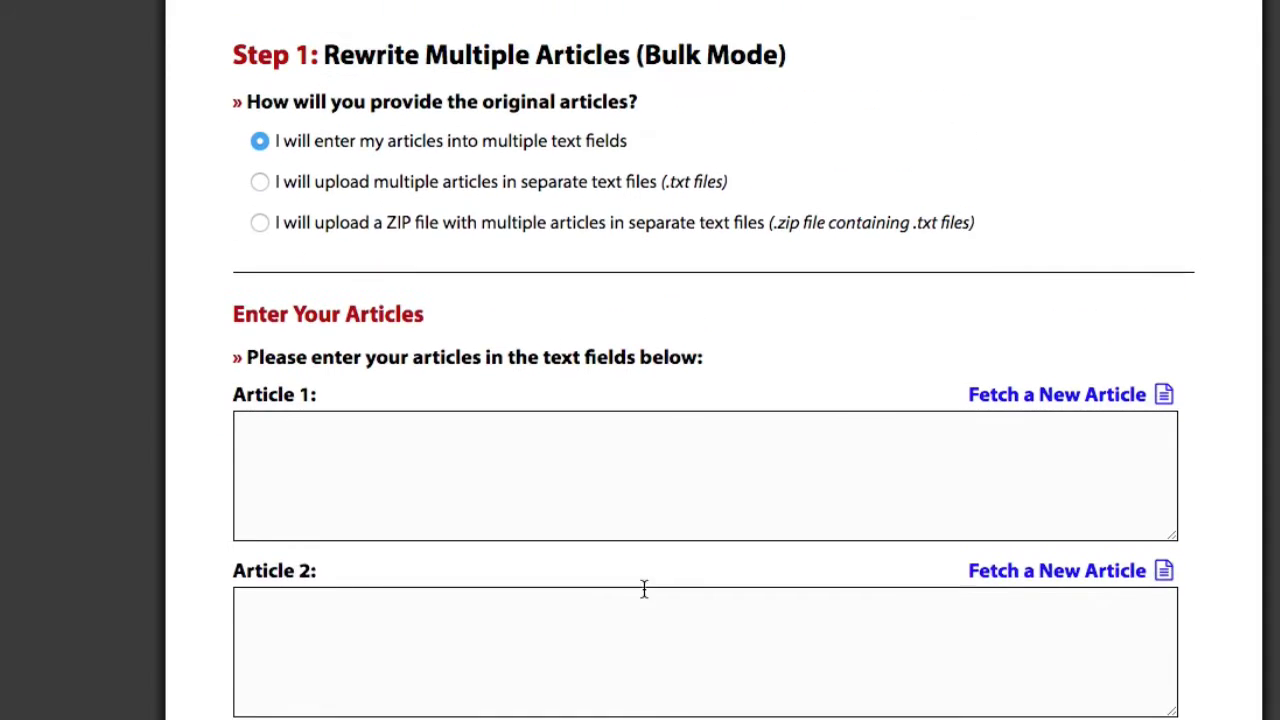
scroll(629, 334, "up", 1)
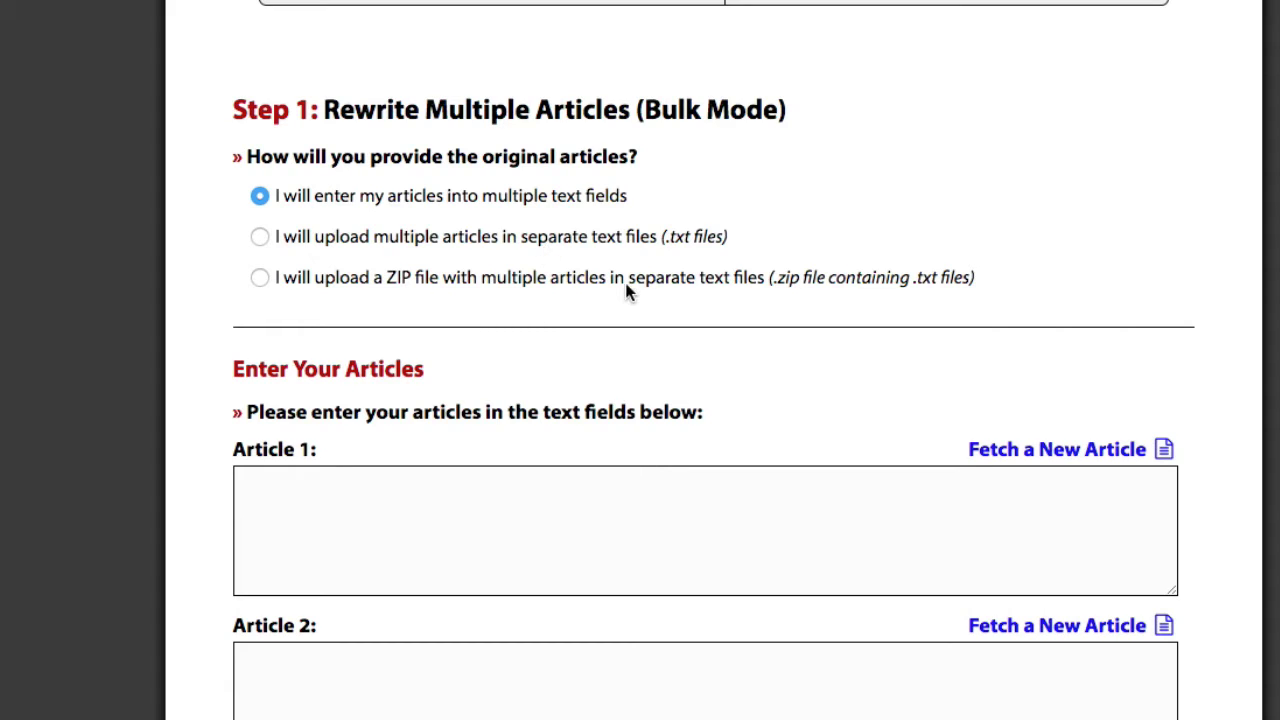
scroll(692, 305, "down", 2)
scroll(695, 311, "down", 1)
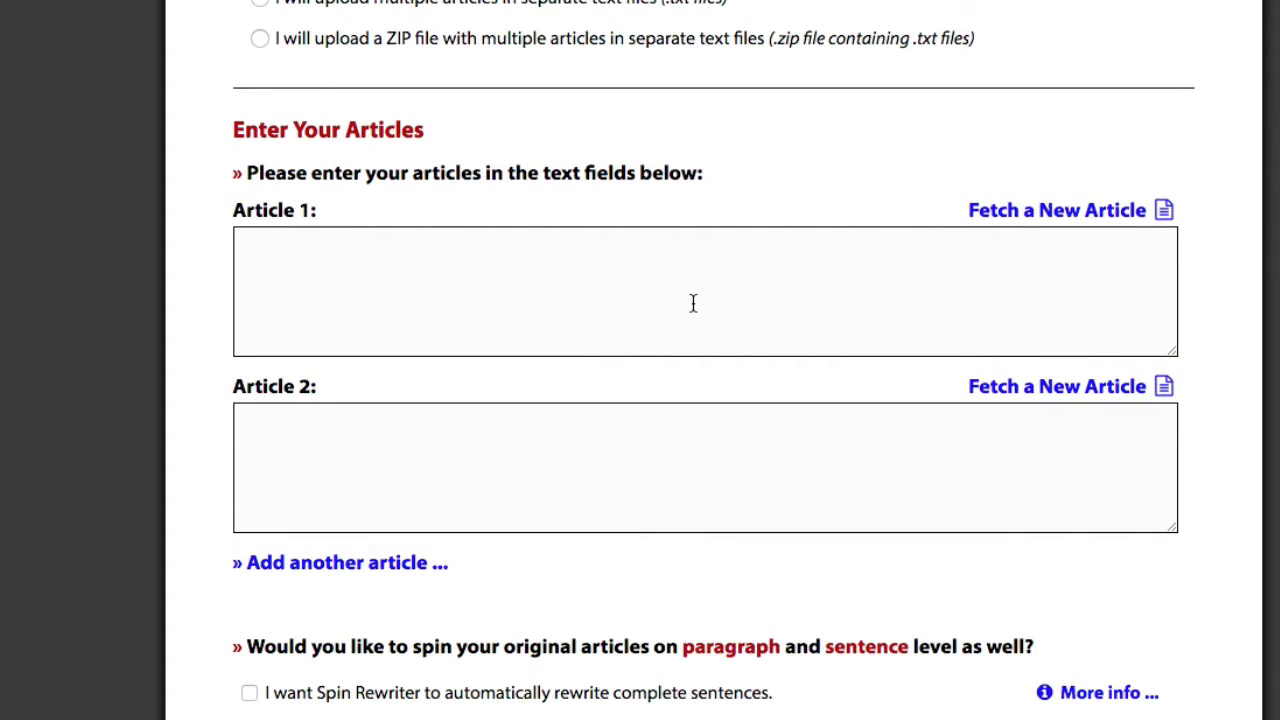
scroll(692, 303, "up", 10)
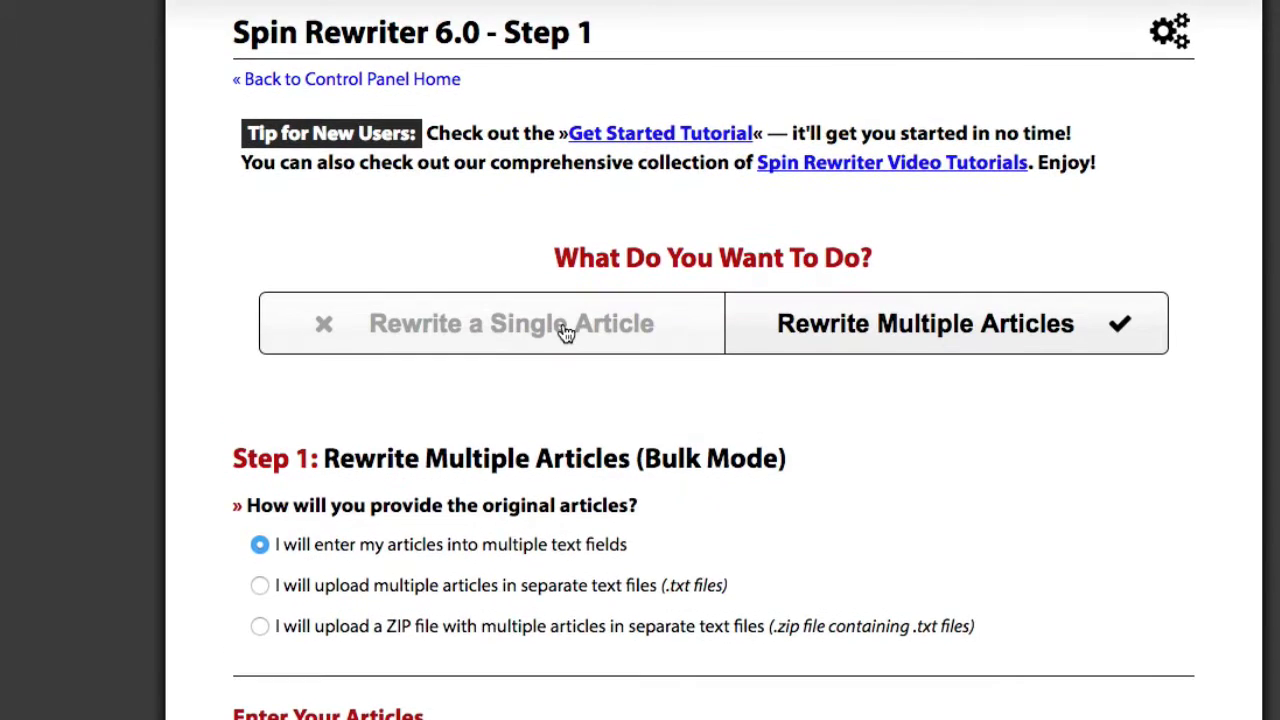
Select the Rewrite a Single Article mode and place the cursor in the original text field
left_click(566, 333)
scroll(621, 375, "down", 2)
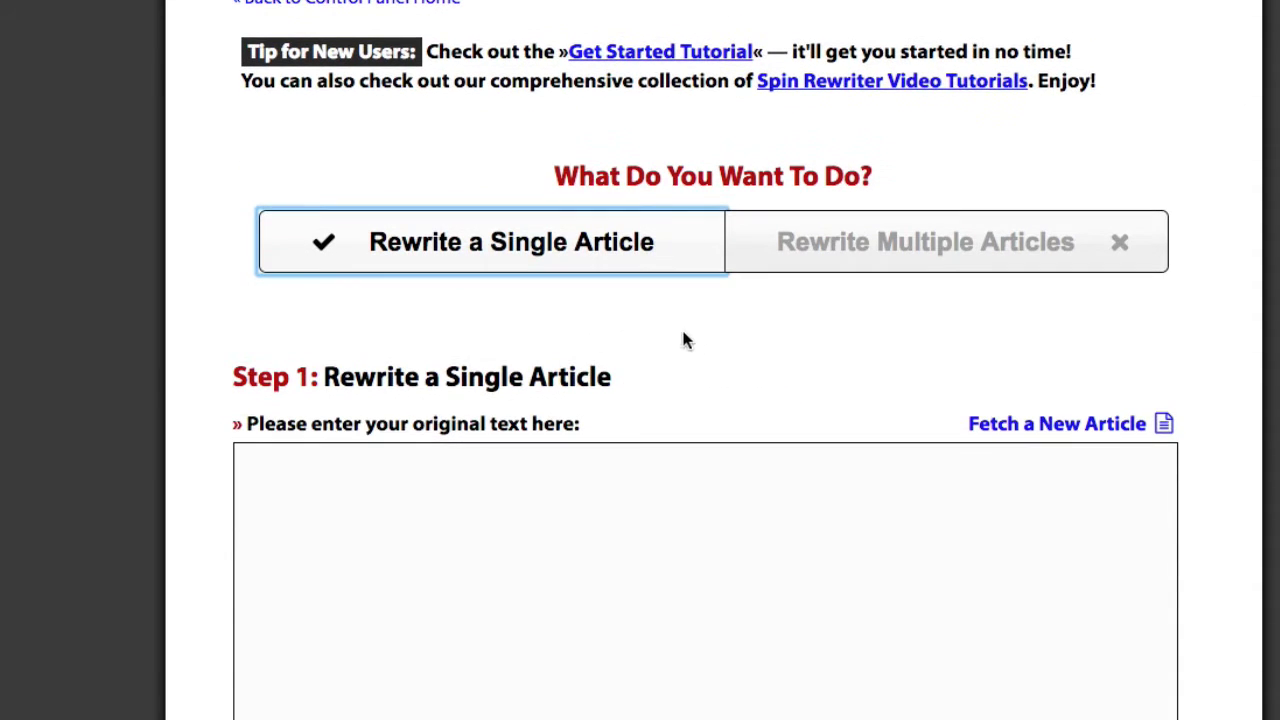
scroll(705, 330, "down", 2)
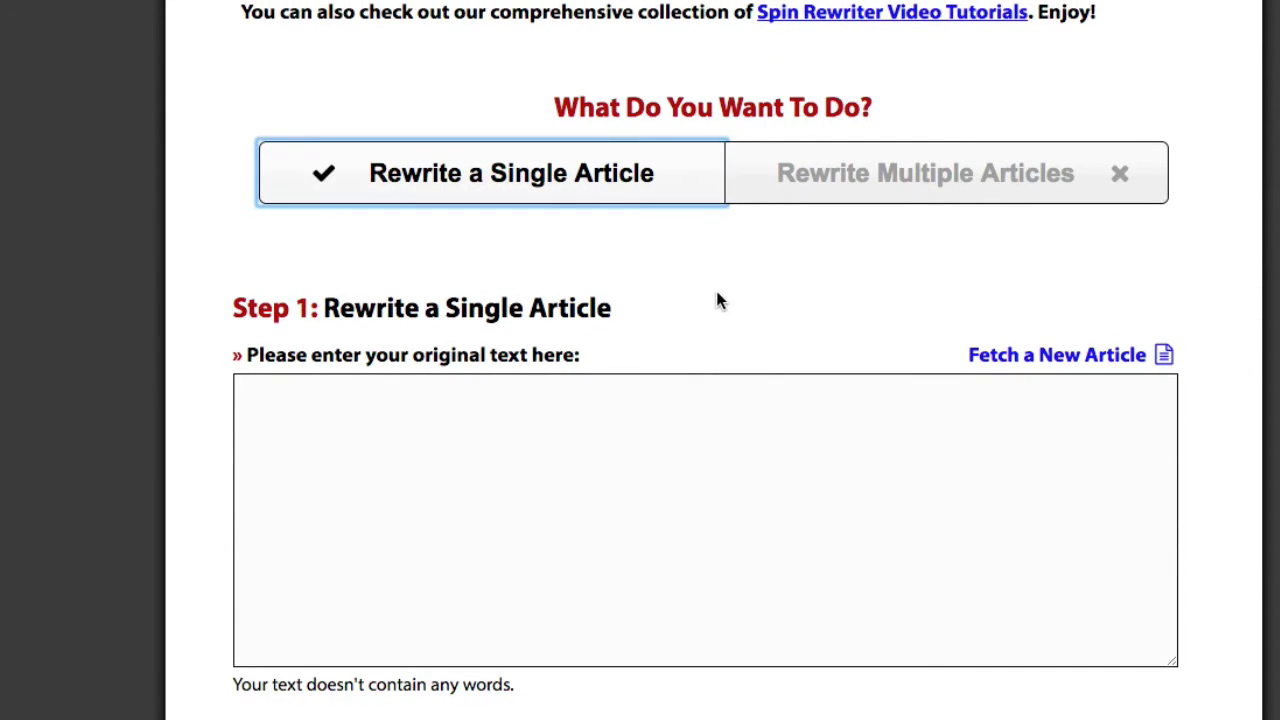
left_click(605, 405)
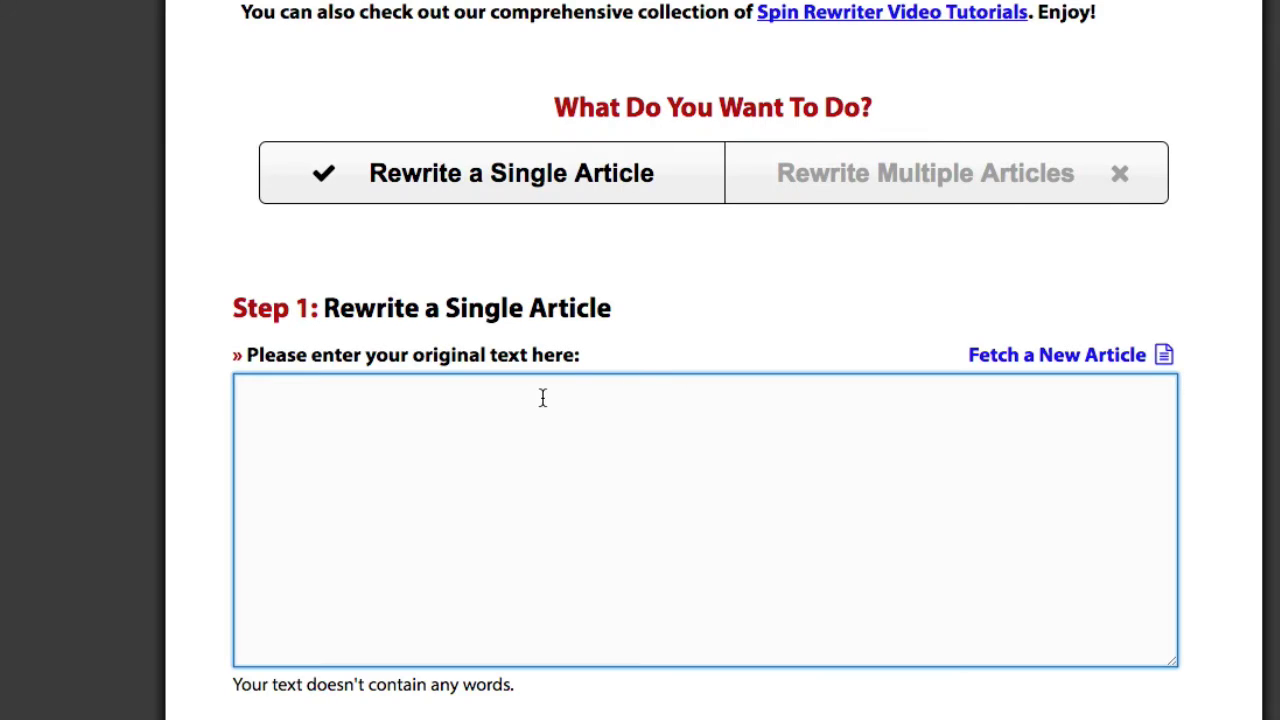
Search for a new article to fetch using the primary keyword "fitness"
left_click(1048, 362)
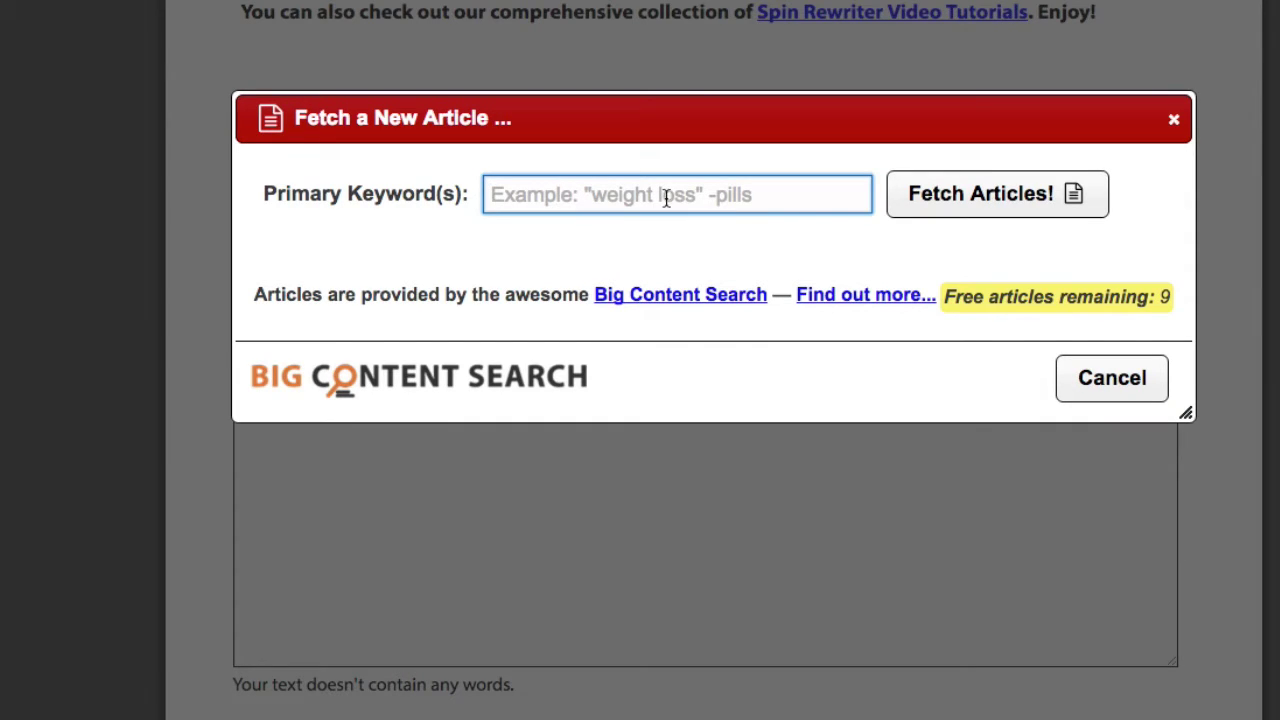
type("fin")
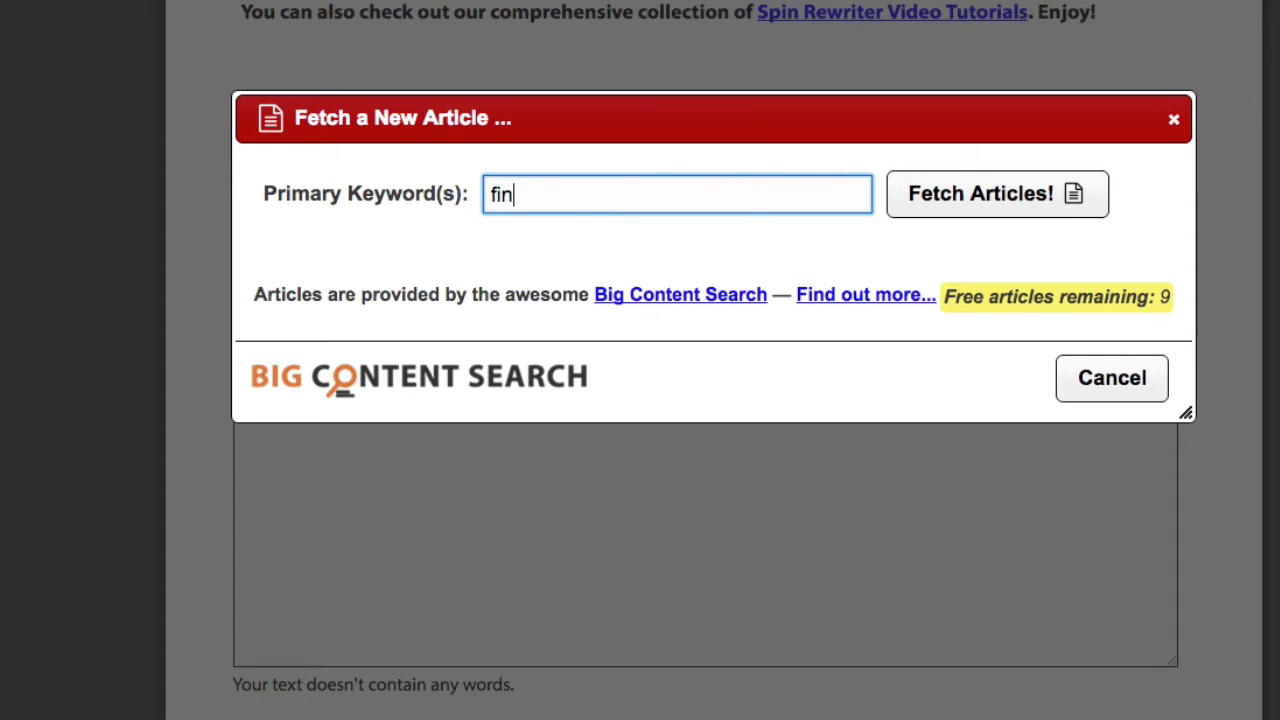
type("tnes")
key("BackSpace")
key("BackSpace")
key("BackSpace")
key("BackSpace")
key("BackSpace")
type("tness")
left_click(980, 212)
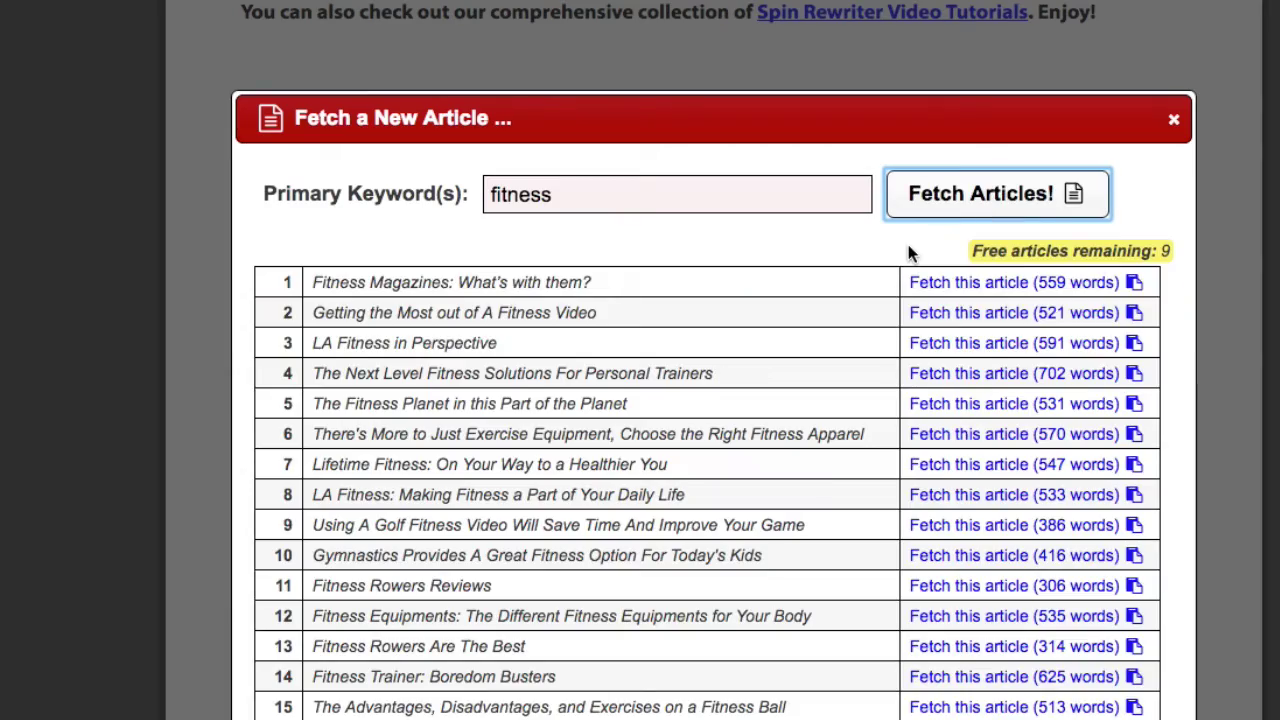
Browse the fitness articles and fetch "Gymnastics Provides A Great Fitness Option For Today's Kids" as the original text
scroll(823, 374, "down", 15)
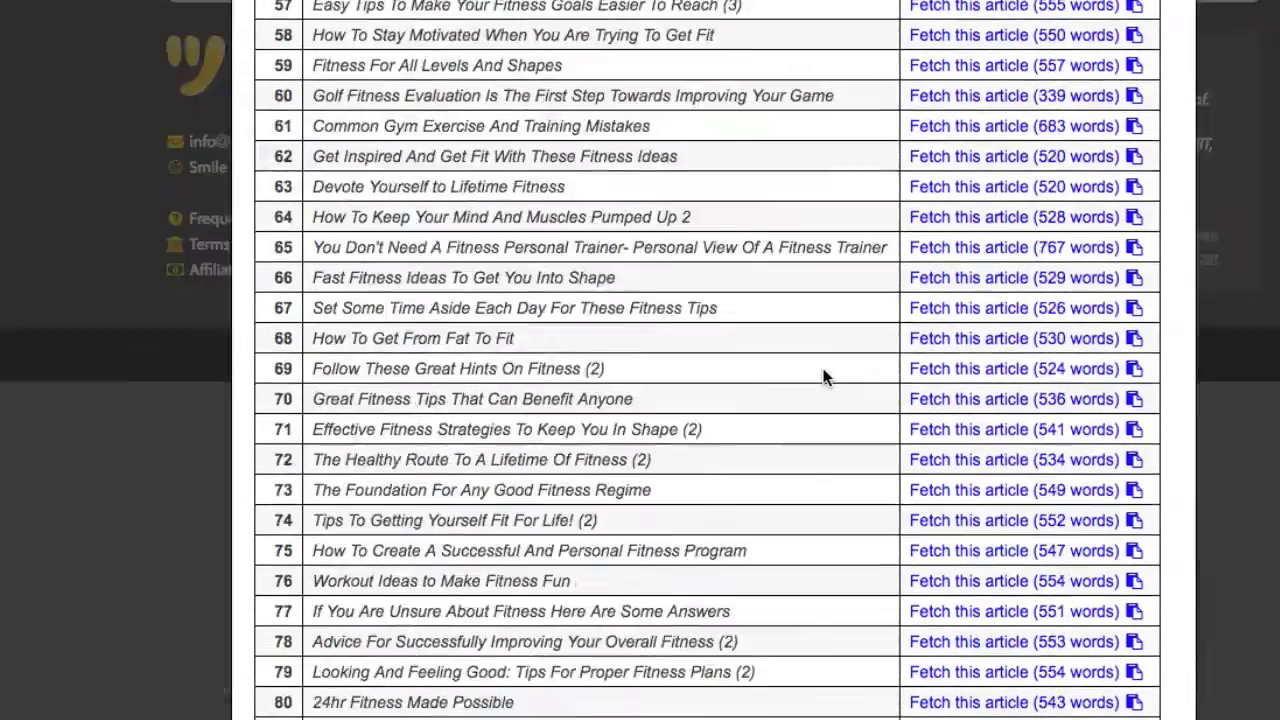
scroll(823, 374, "down", 5)
scroll(823, 374, "up", 6)
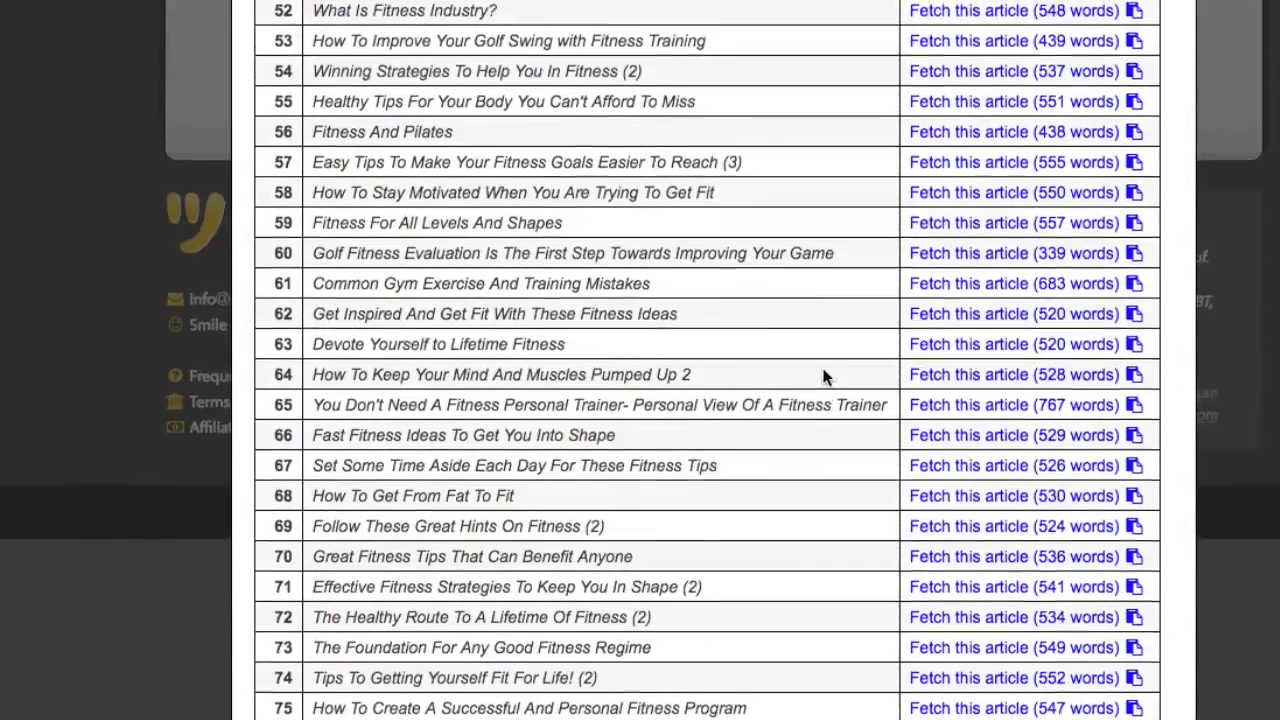
scroll(823, 374, "up", 13)
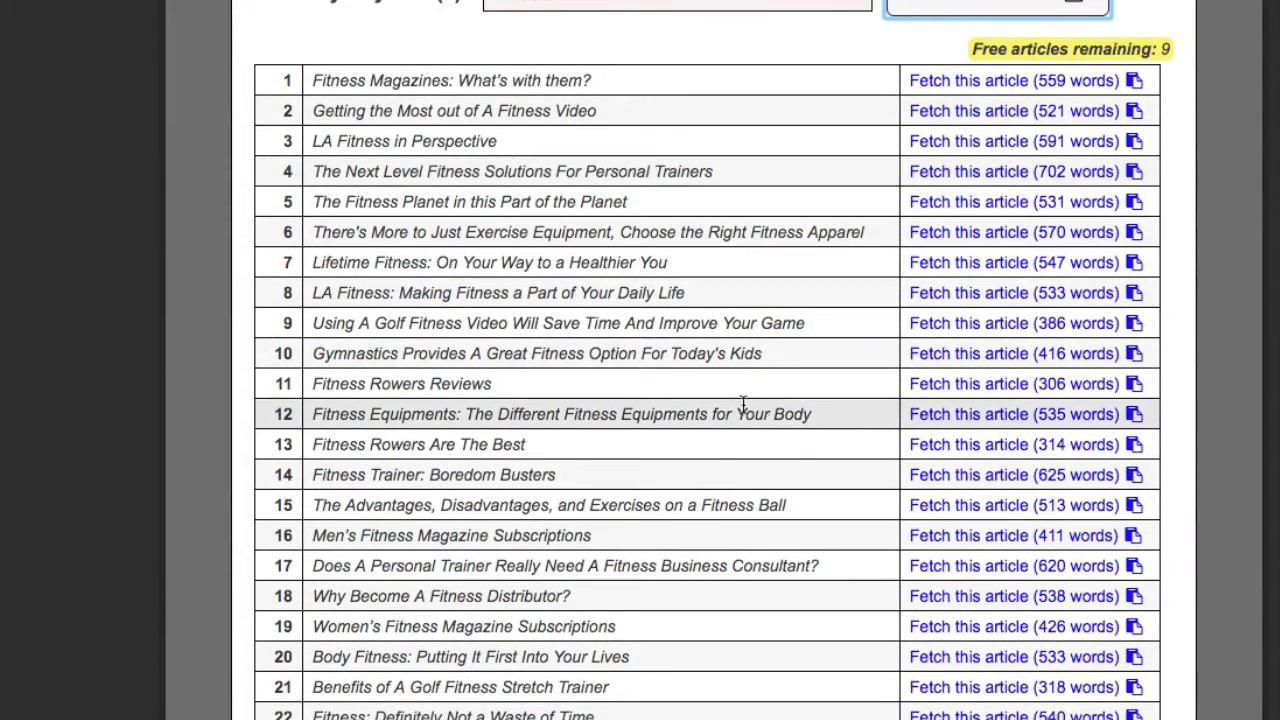
scroll(742, 403, "down", 4)
scroll(742, 403, "up", 2)
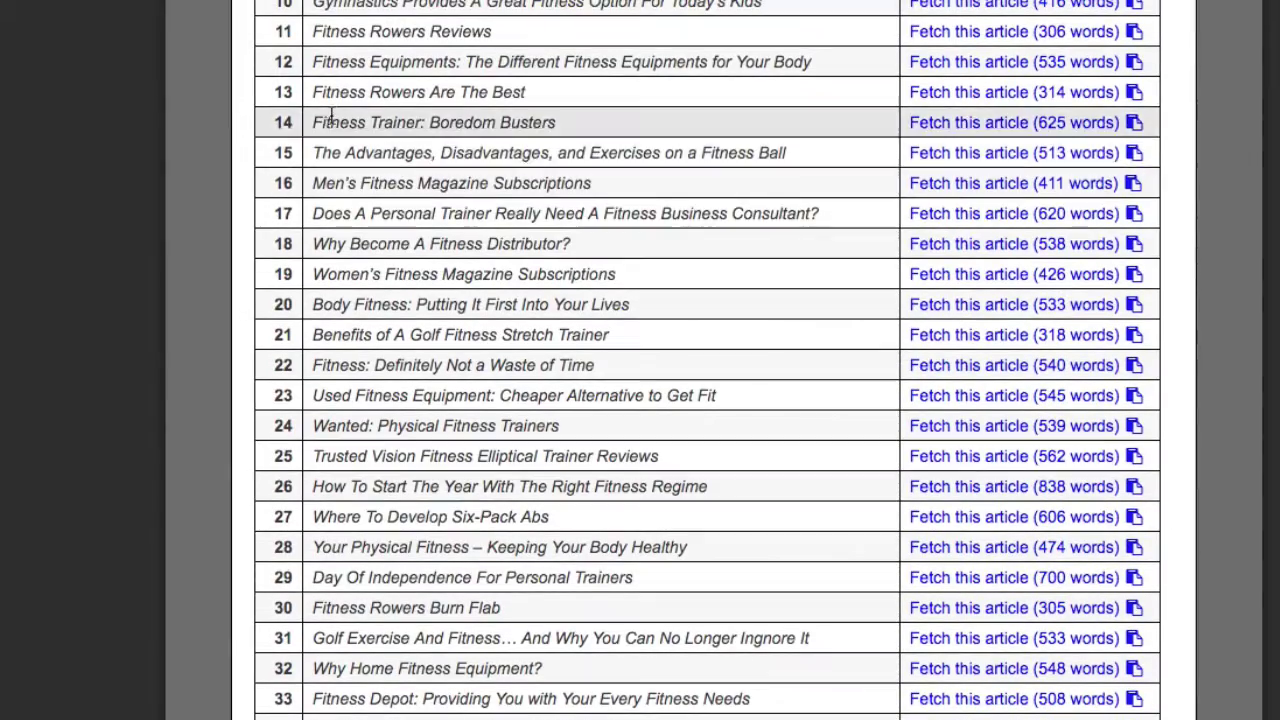
scroll(708, 245, "up", 4)
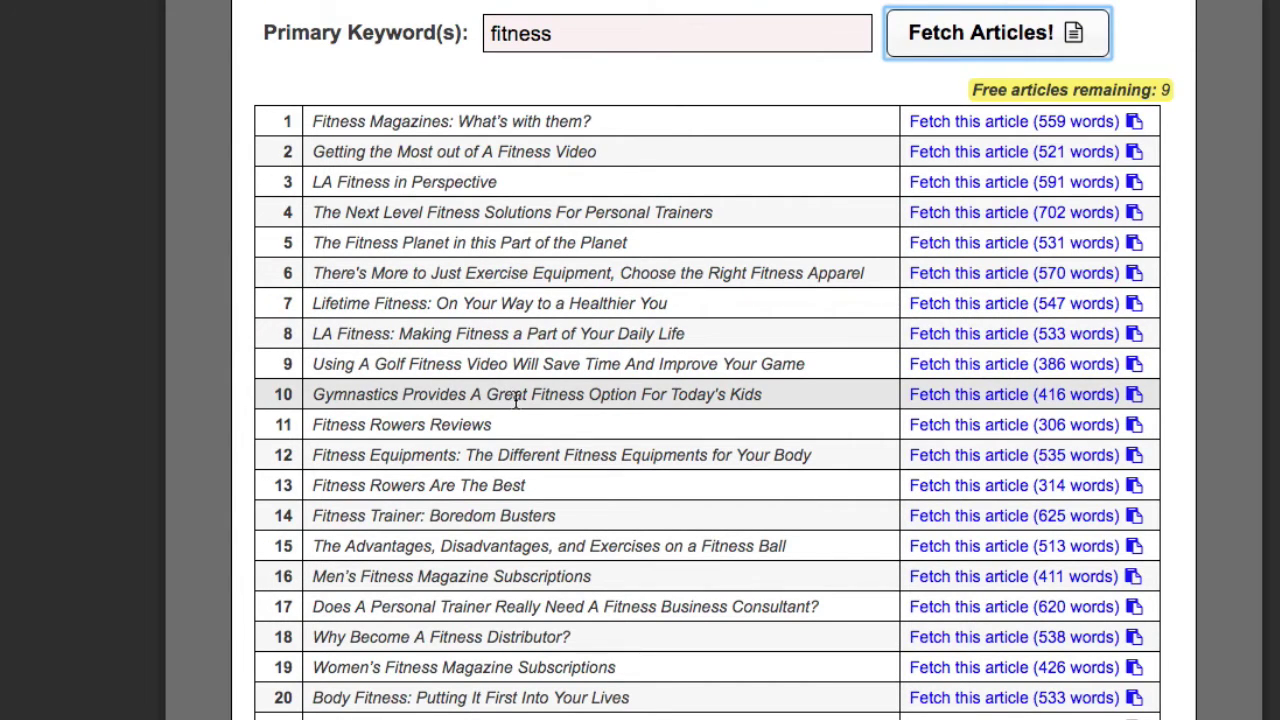
left_click(1069, 396)
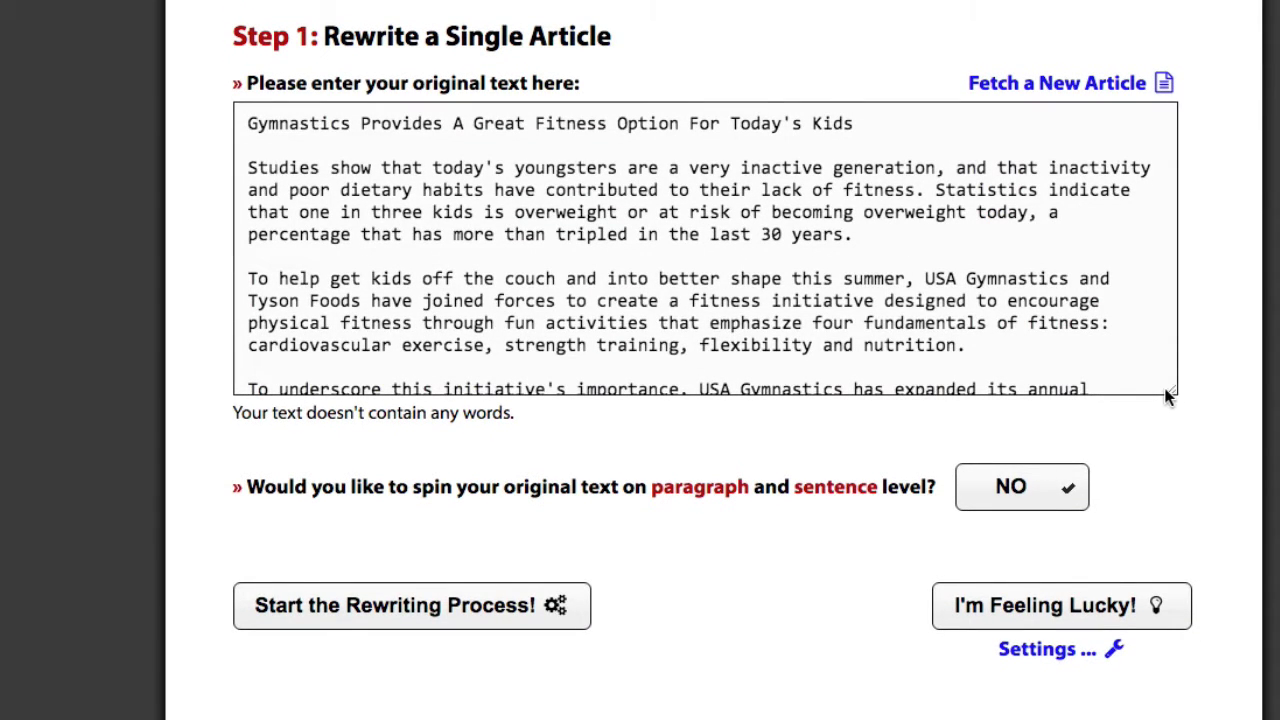
Enlarge the original text field vertically and read through the fetched gymnastics article
left_click_drag(1168, 397, 1184, 670)
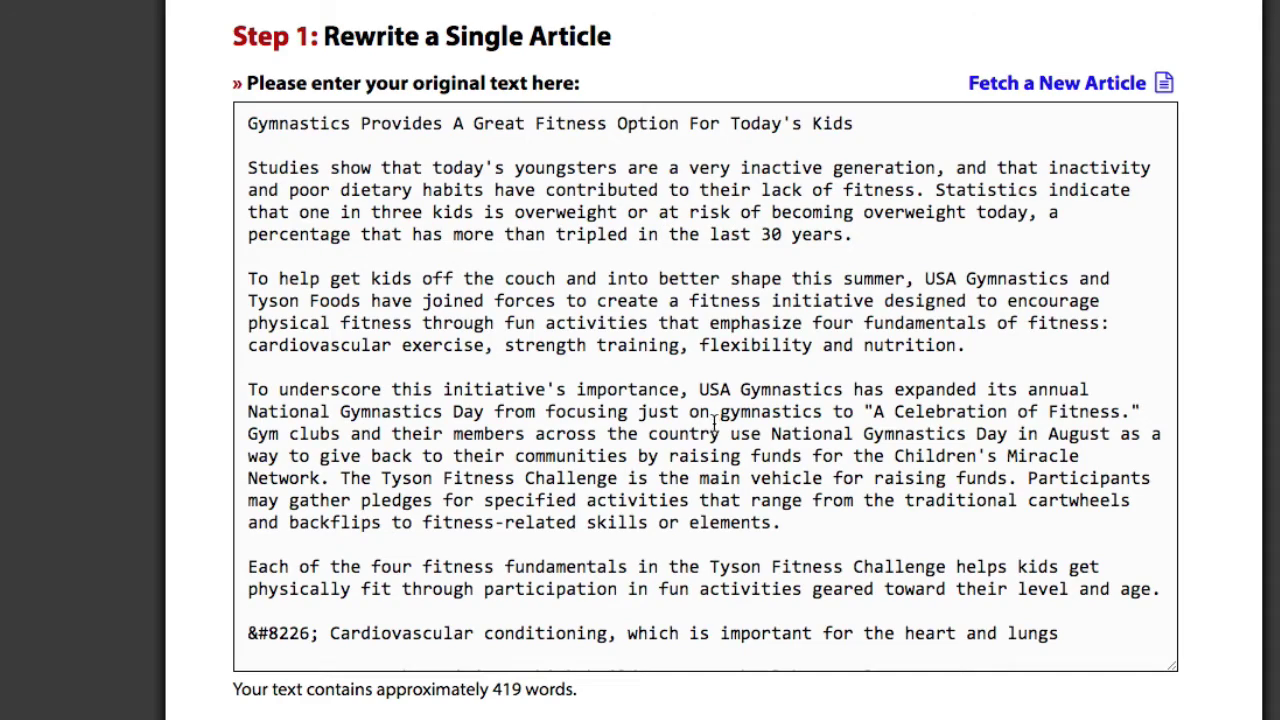
scroll(729, 440, "up", 2)
scroll(731, 440, "down", 4)
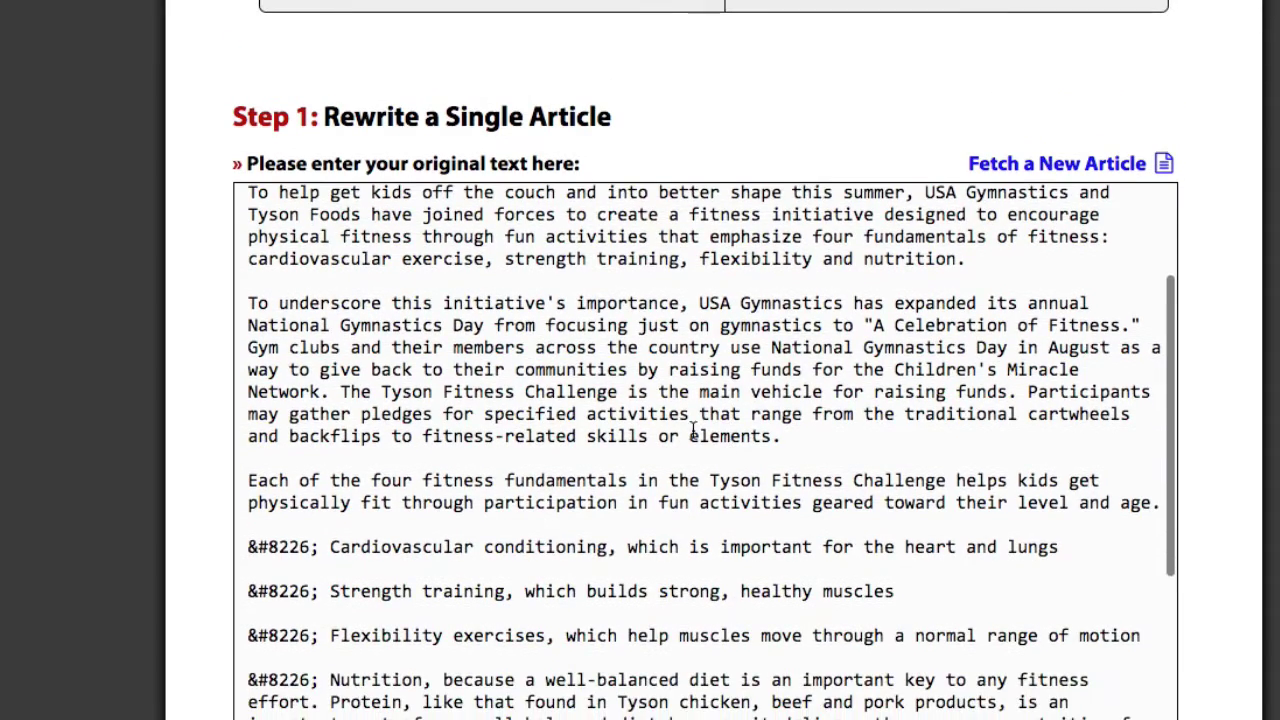
scroll(188, 405, "down", 5)
scroll(188, 405, "down", 1)
scroll(508, 272, "up", 5)
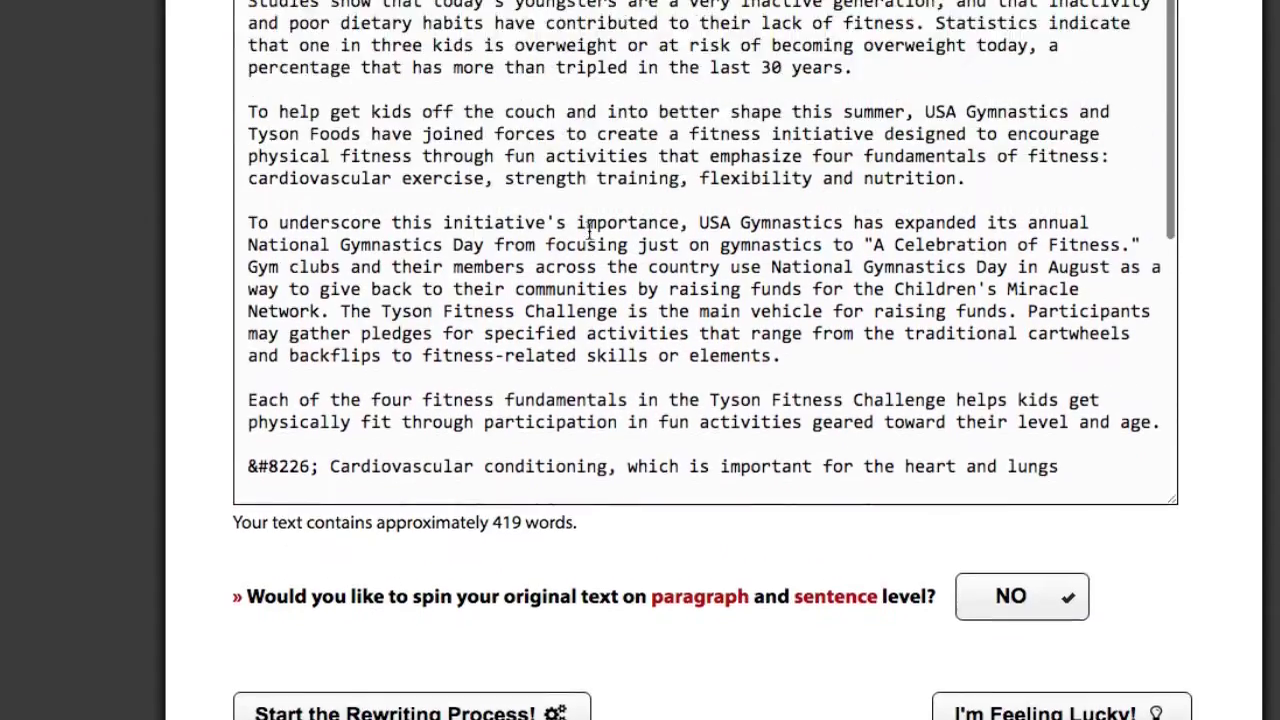
scroll(1256, 472, "down", 1)
scroll(1256, 472, "down", 2)
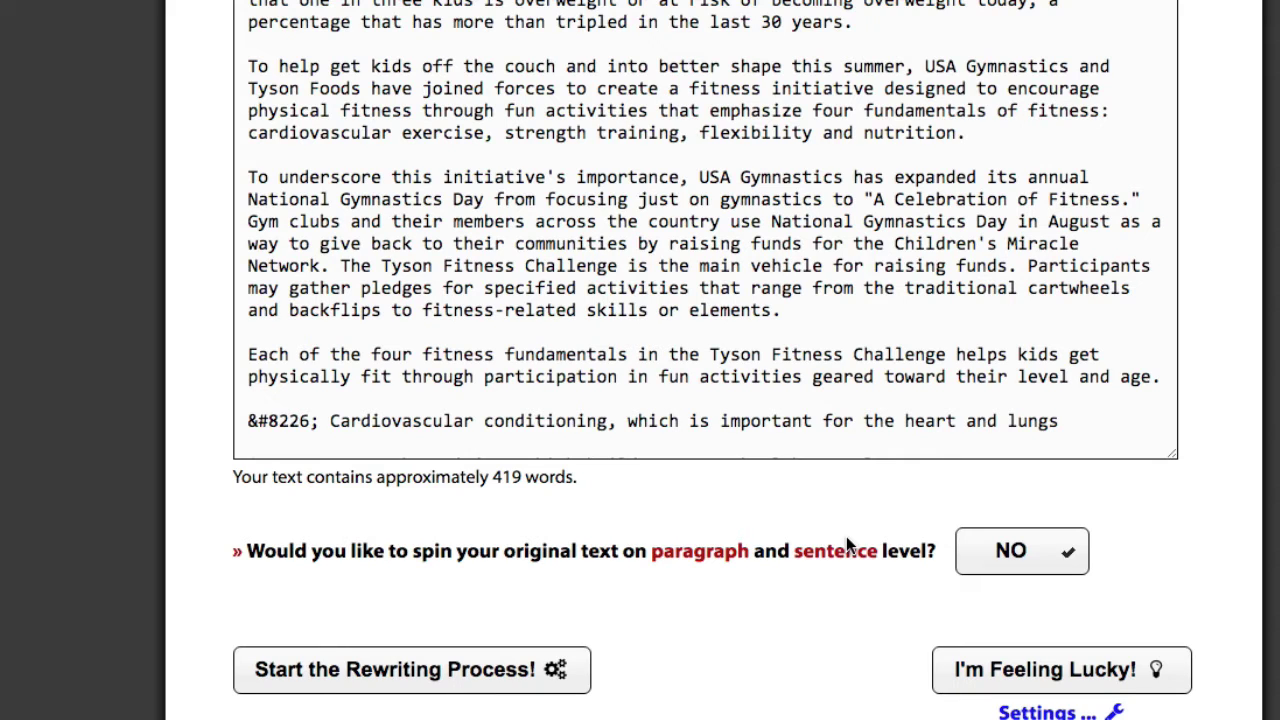
Enable paragraph and sentence level spinning with automatic rewriting of complete sentences, and read that option's additional information
left_click(1035, 560)
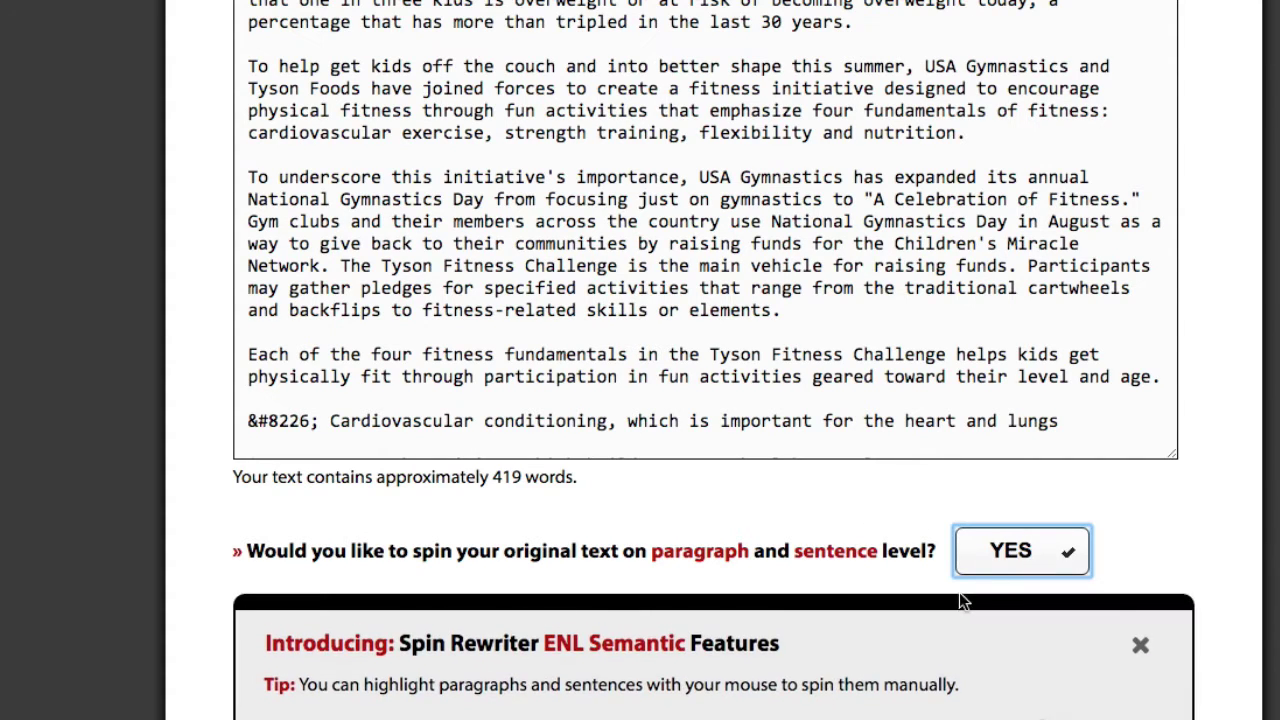
scroll(586, 612, "down", 5)
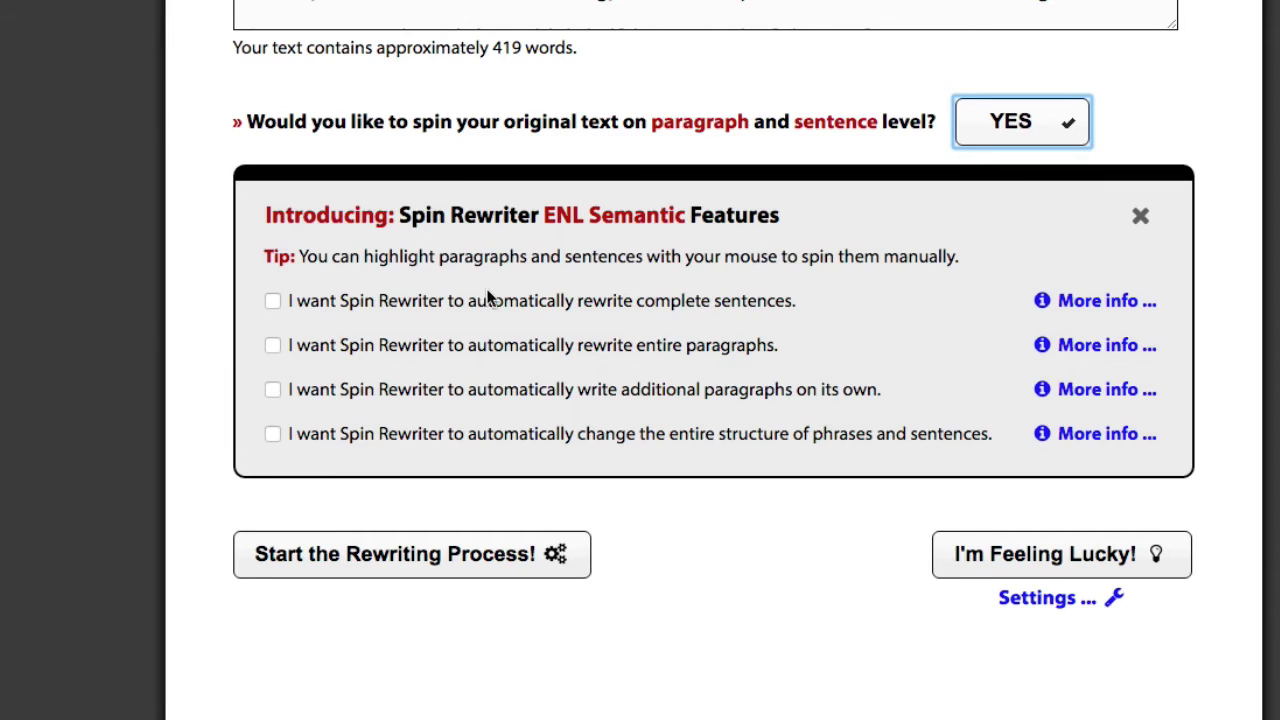
left_click(273, 301)
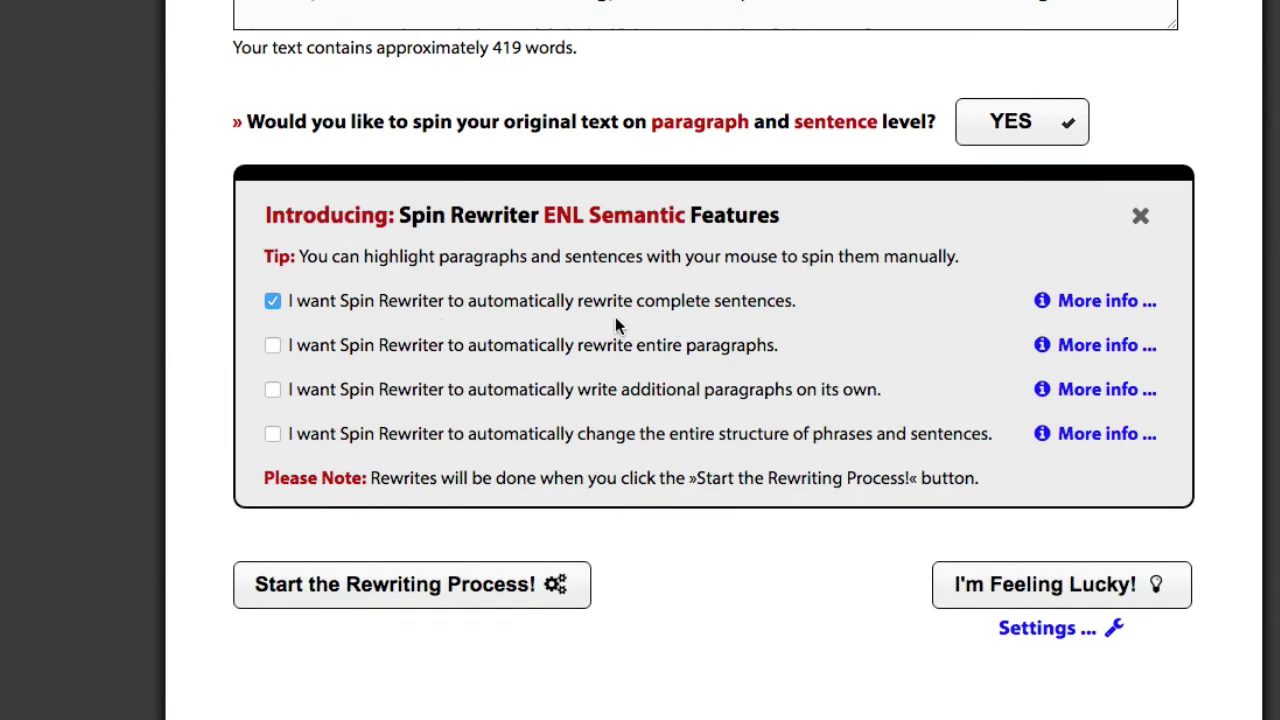
left_click(1083, 302)
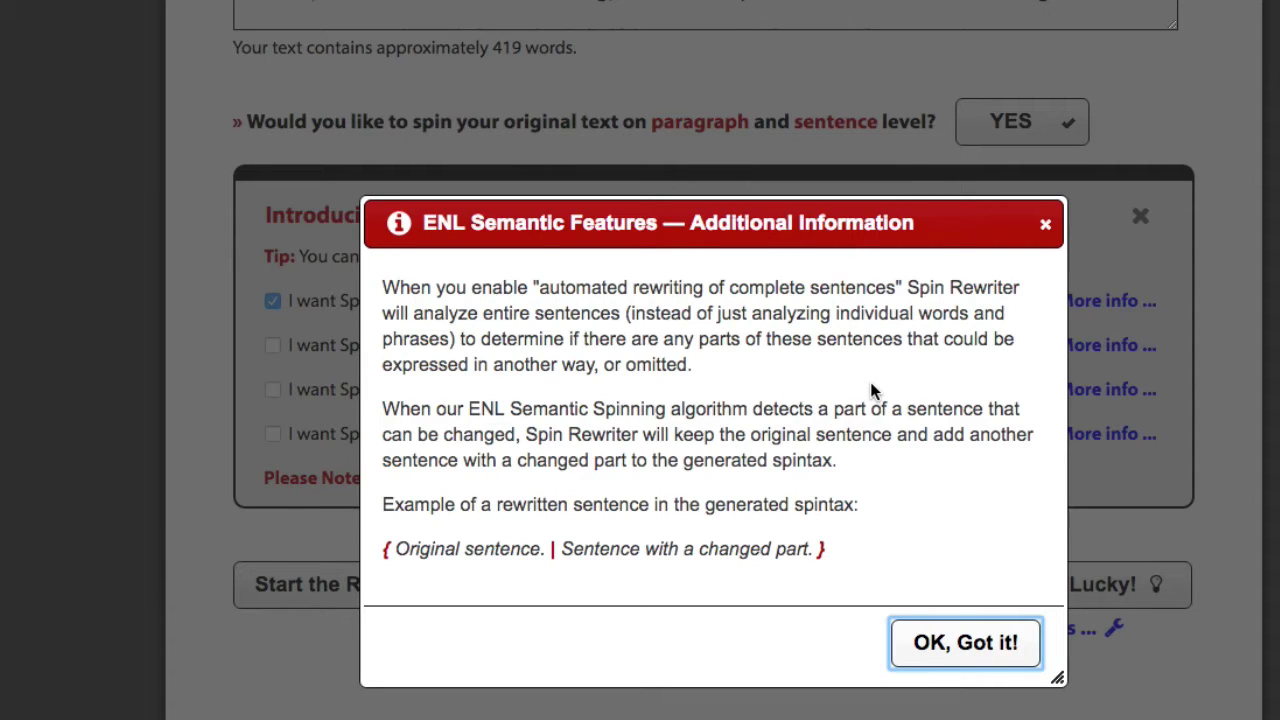
left_click(946, 636)
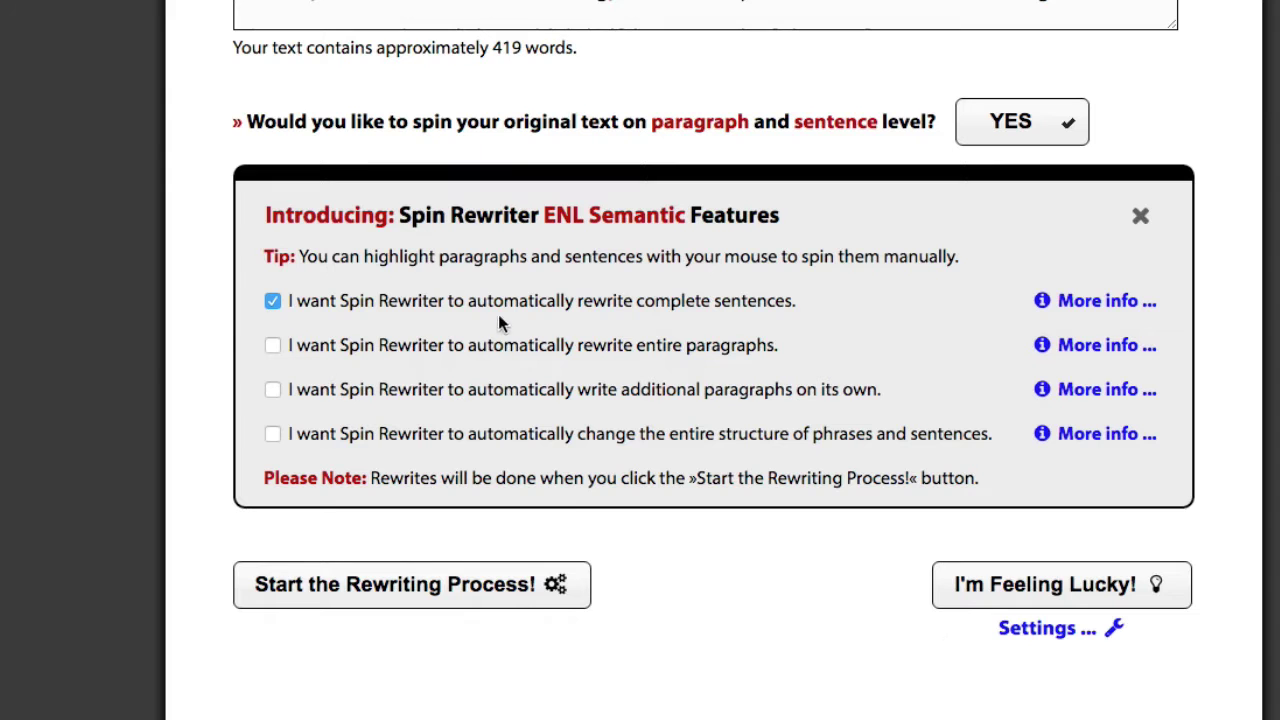
Enable automatic rewriting of entire paragraphs, consulting its additional information, and automatic writing of additional paragraphs
left_click(272, 345)
left_click(1096, 348)
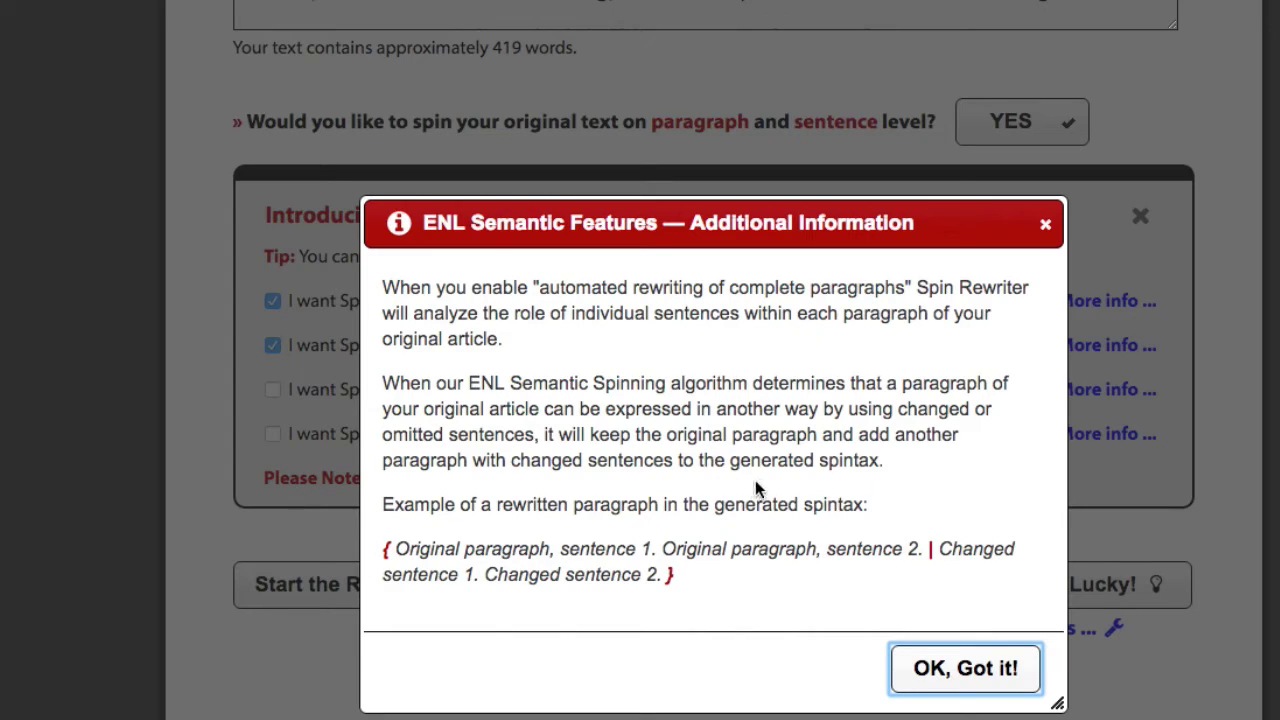
left_click(1042, 227)
left_click(272, 390)
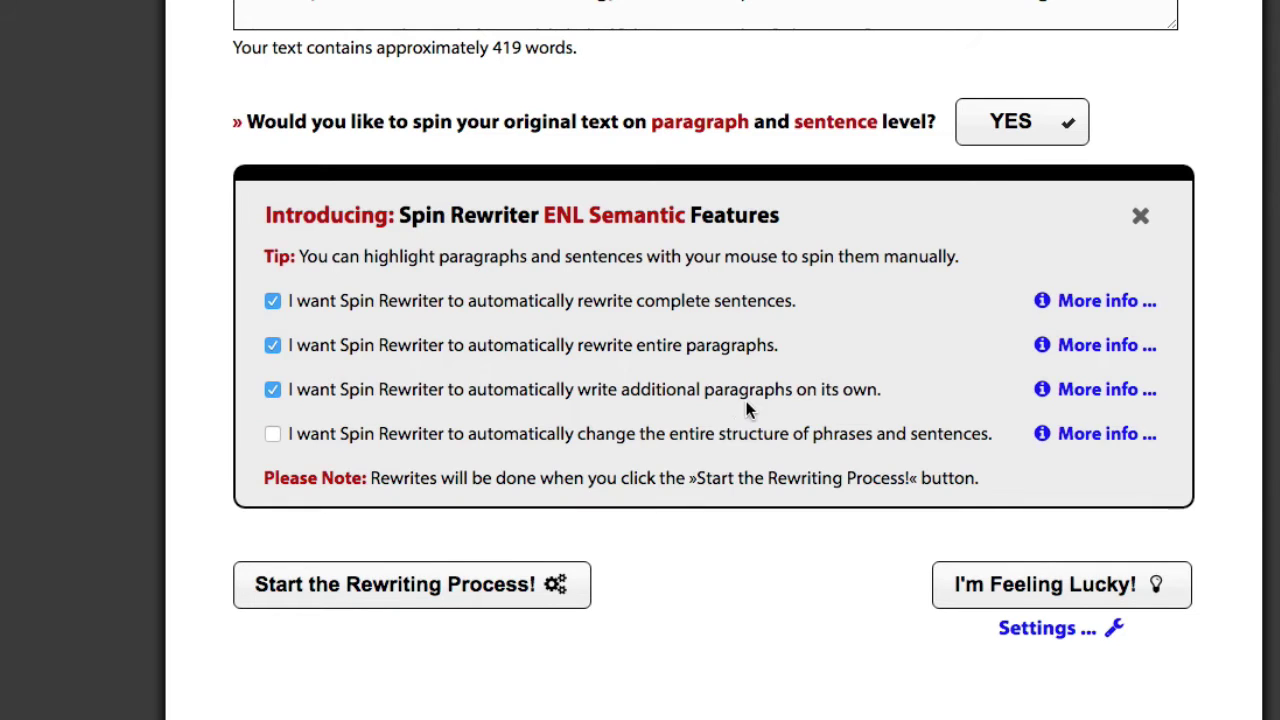
Read the additional information on writing new paragraphs, and enable automatically changing the entire structure of phrases and sentences
left_click(1063, 395)
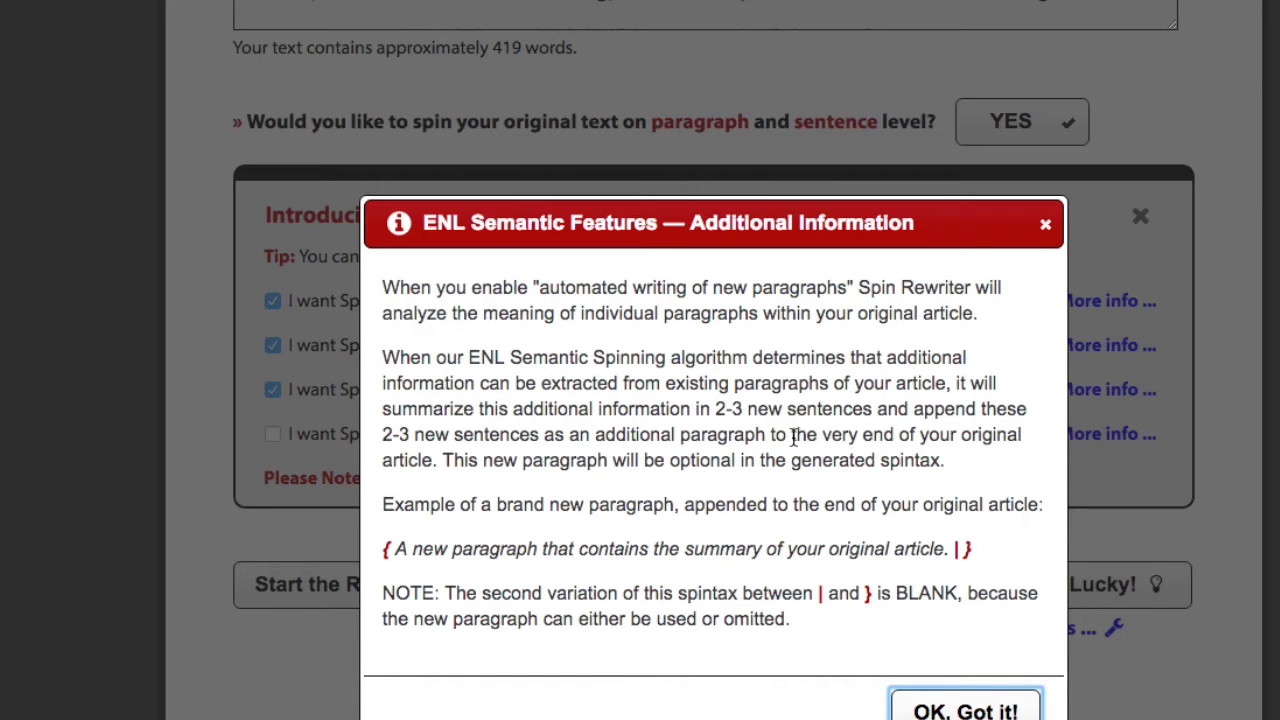
left_click(1045, 223)
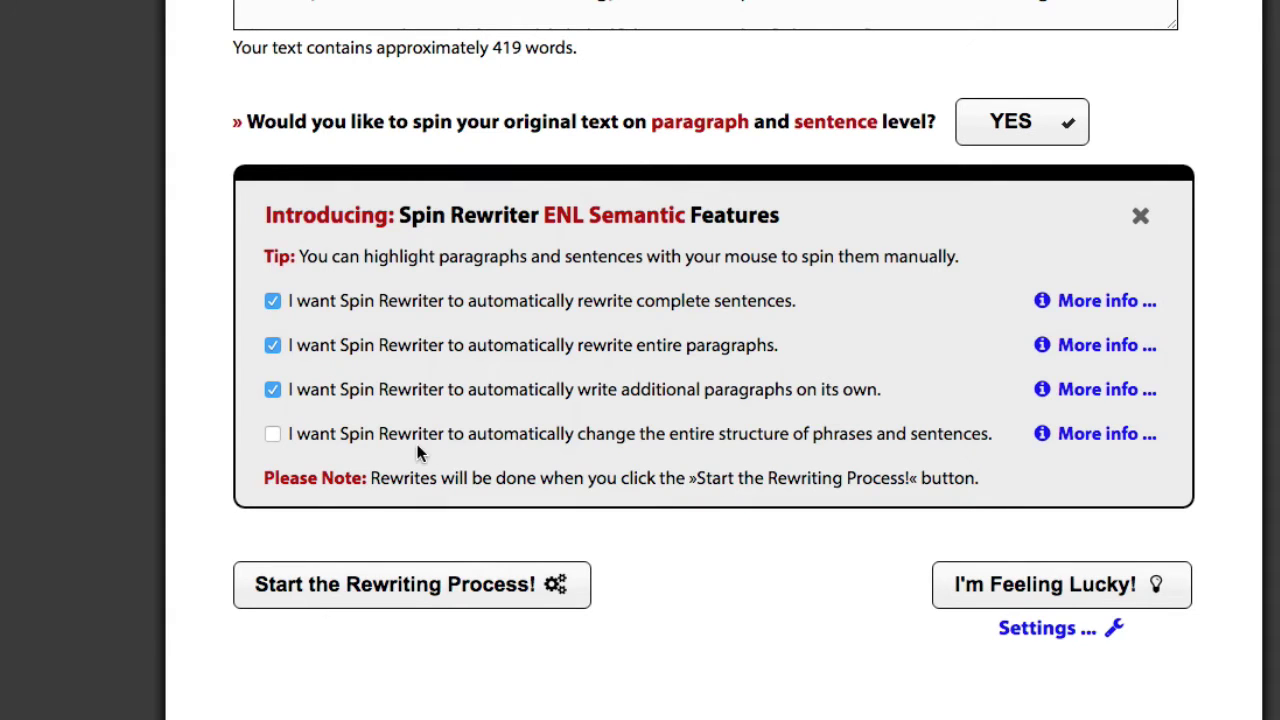
left_click(272, 434)
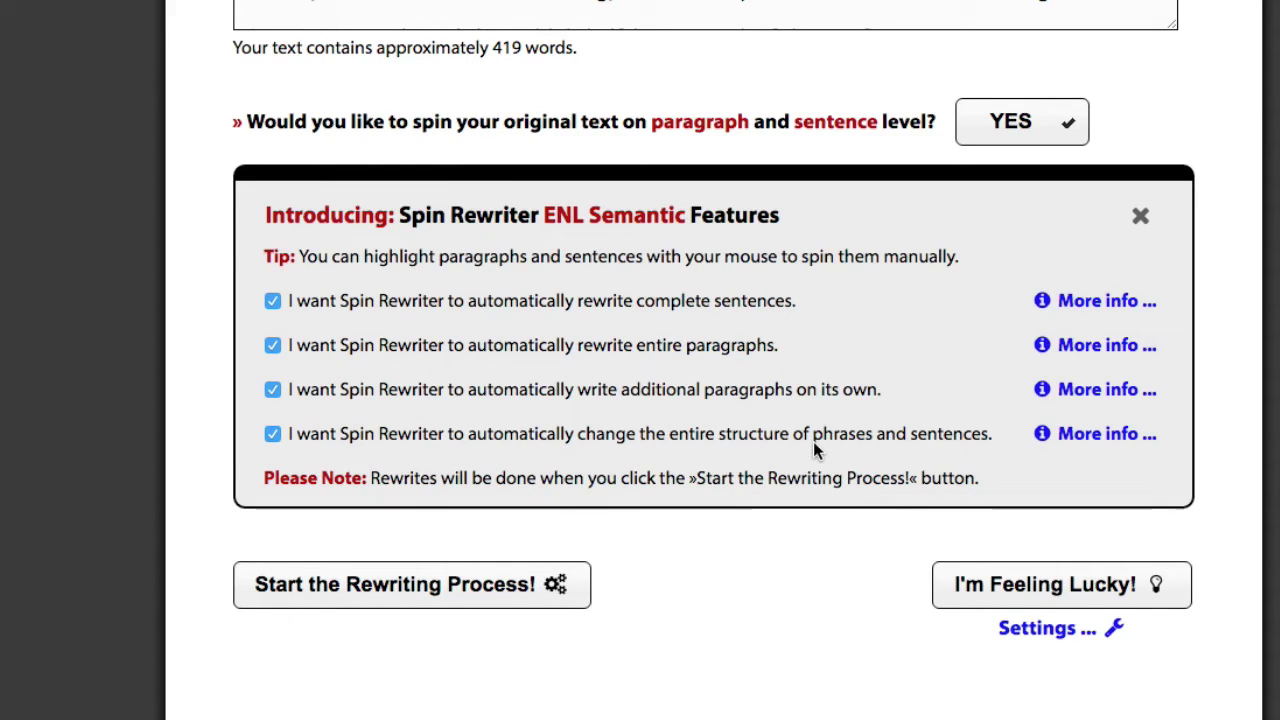
scroll(830, 453, "down", 1)
scroll(832, 457, "up", 2)
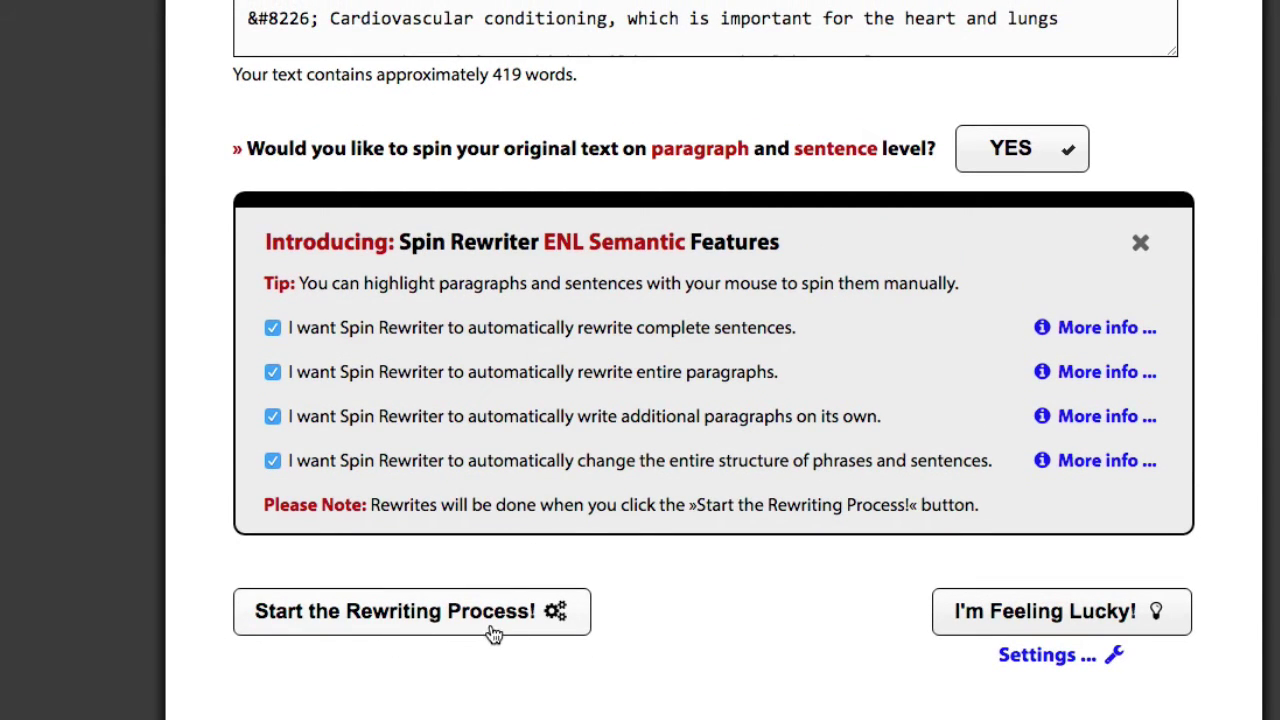
Review the "I'm Feeling Lucky" settings for adventurousness, multi-level spinning and protected keywords, and collapse them again
left_click(1043, 657)
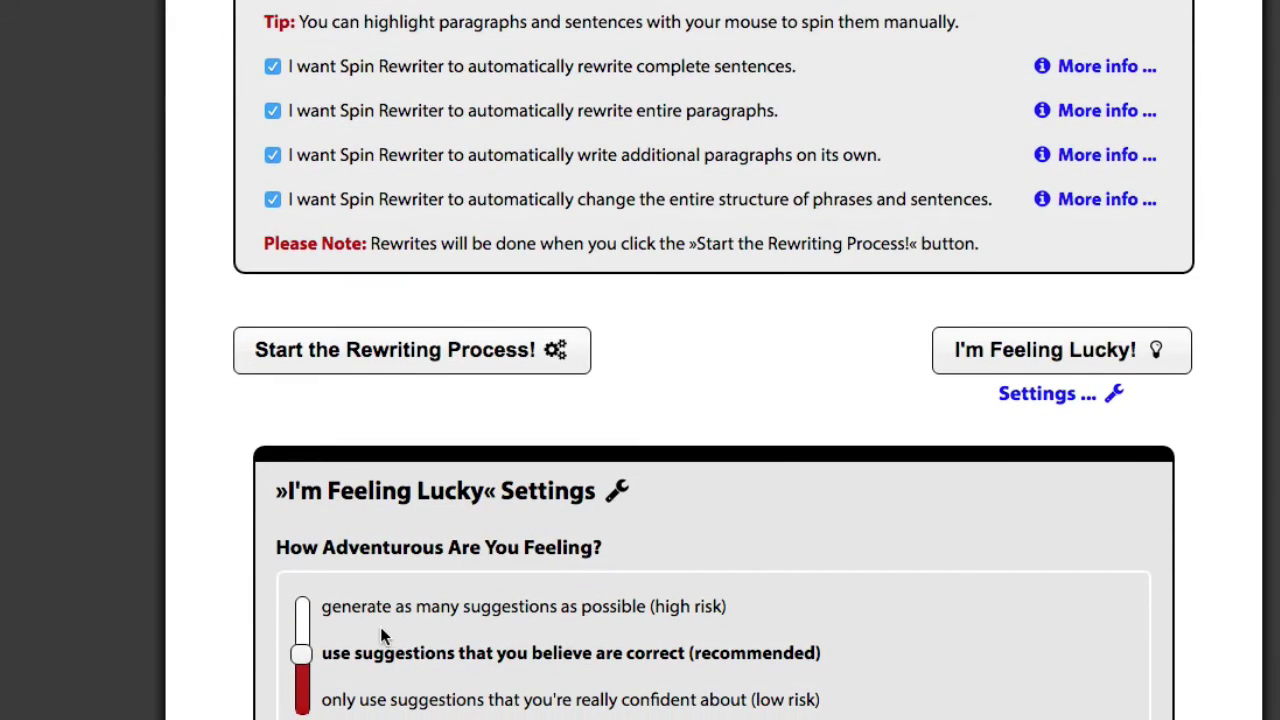
scroll(380, 627, "down", 2)
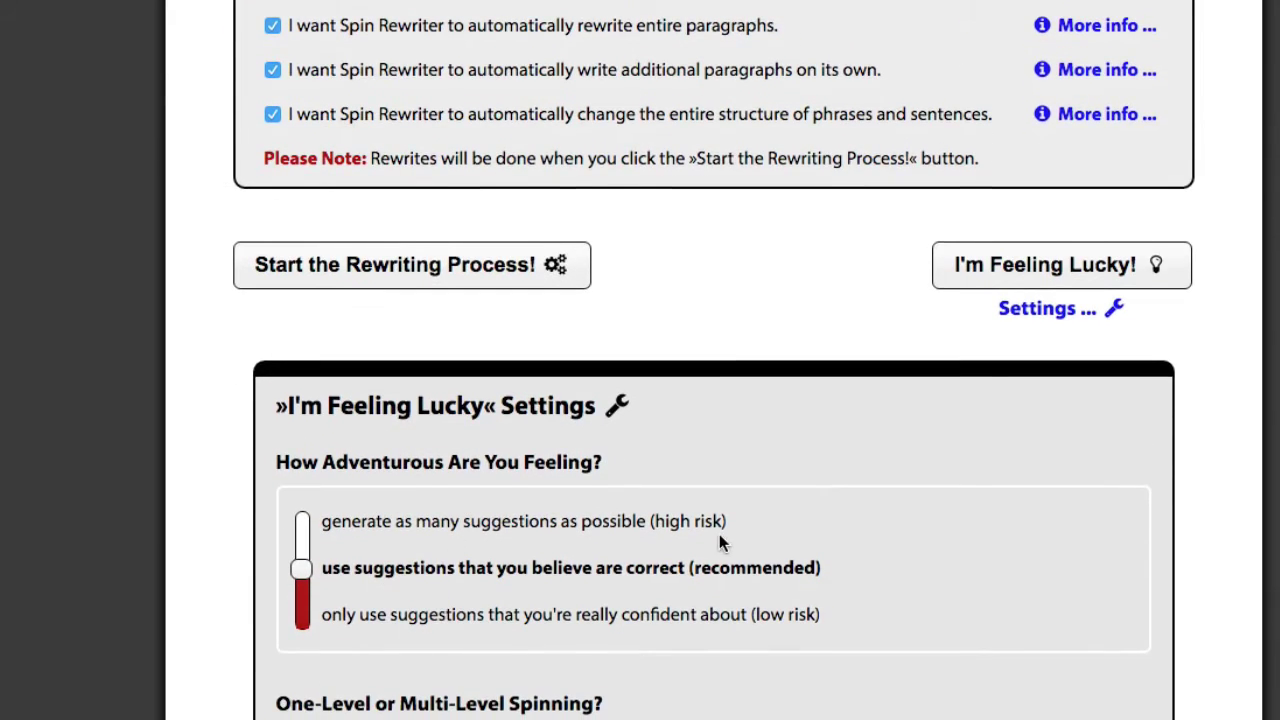
scroll(719, 534, "down", 4)
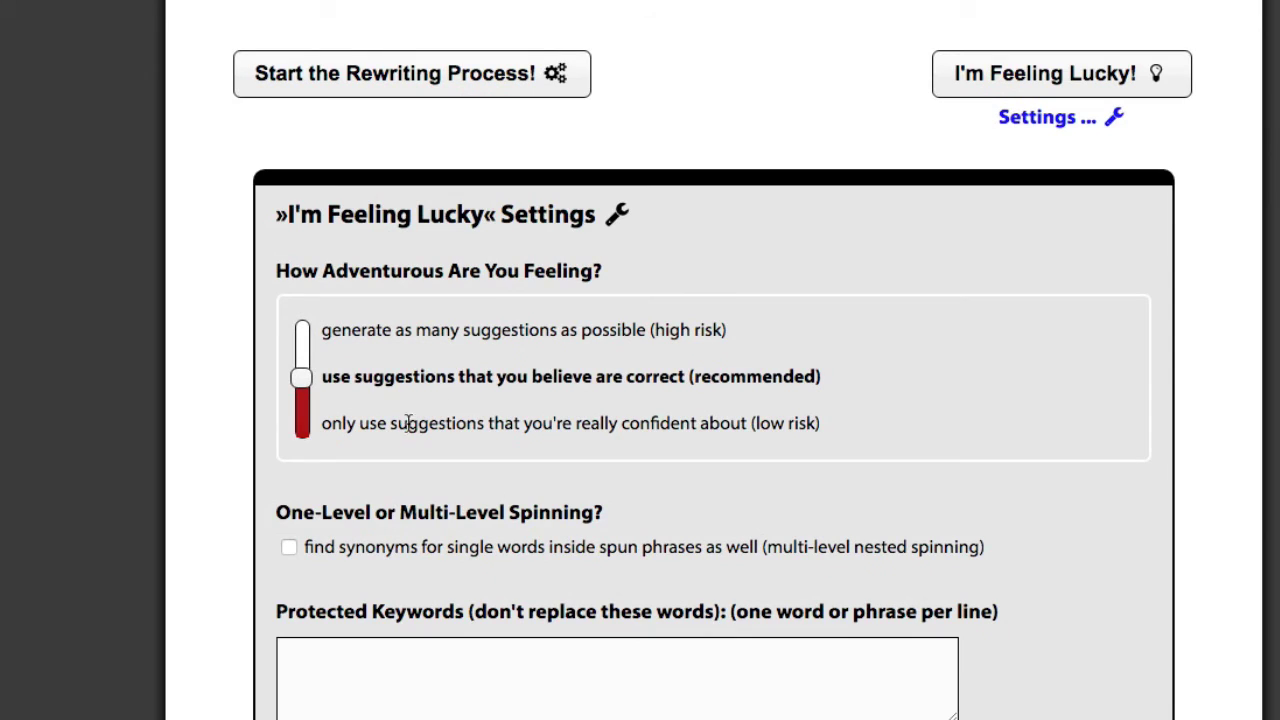
left_click(288, 546)
left_click(288, 547)
left_click(736, 659)
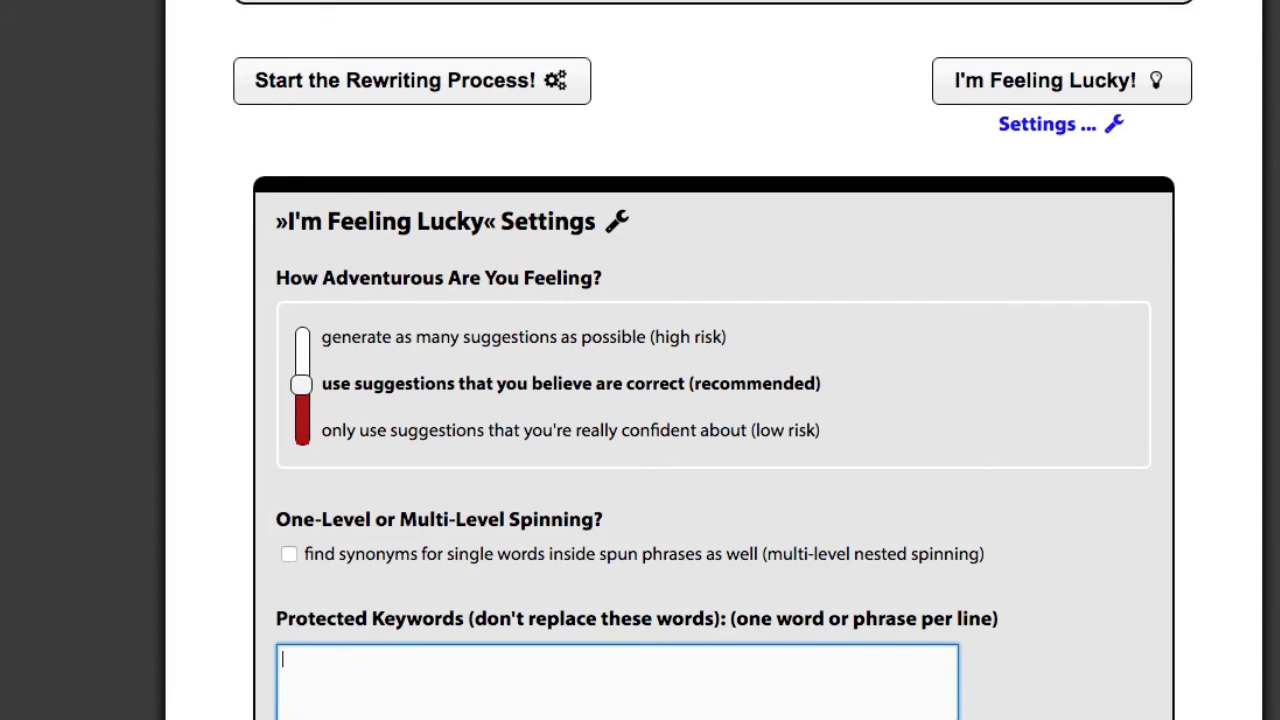
scroll(1094, 348, "up", 3)
left_click(1048, 260)
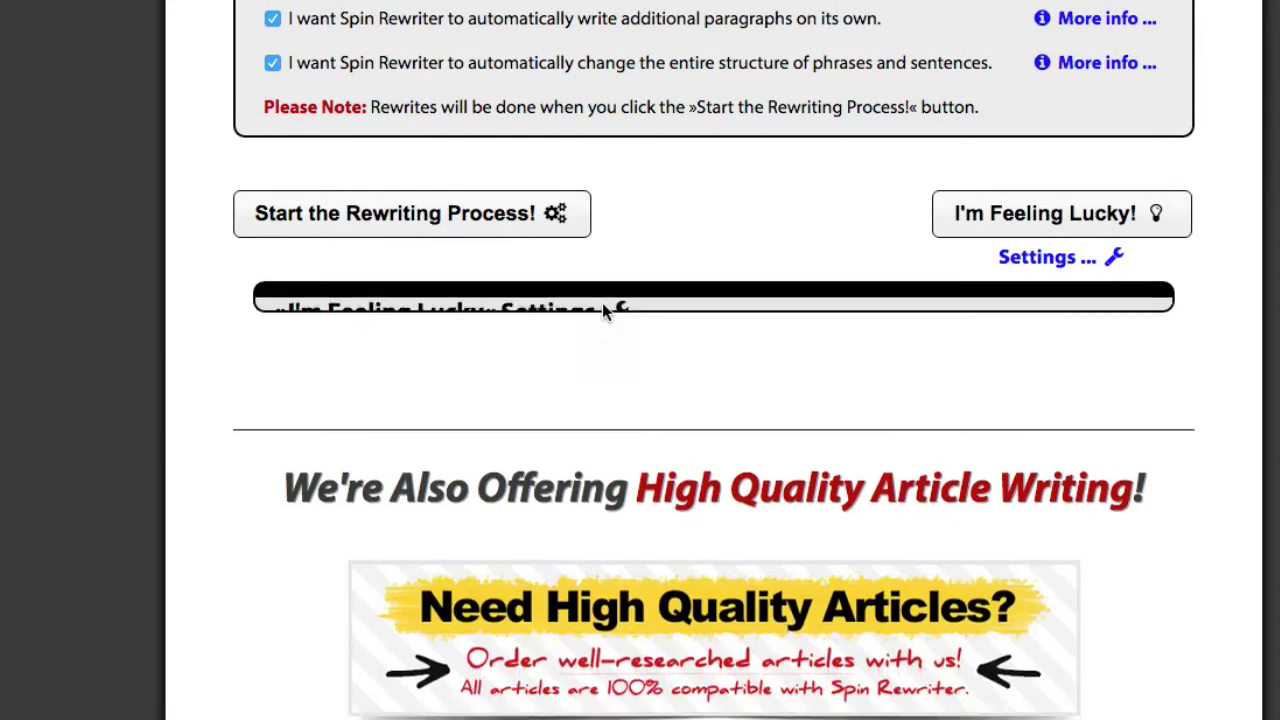
Start the rewriting process for the gymnastics article and look over the opening paragraphs in Step 2
scroll(603, 306, "up", 5)
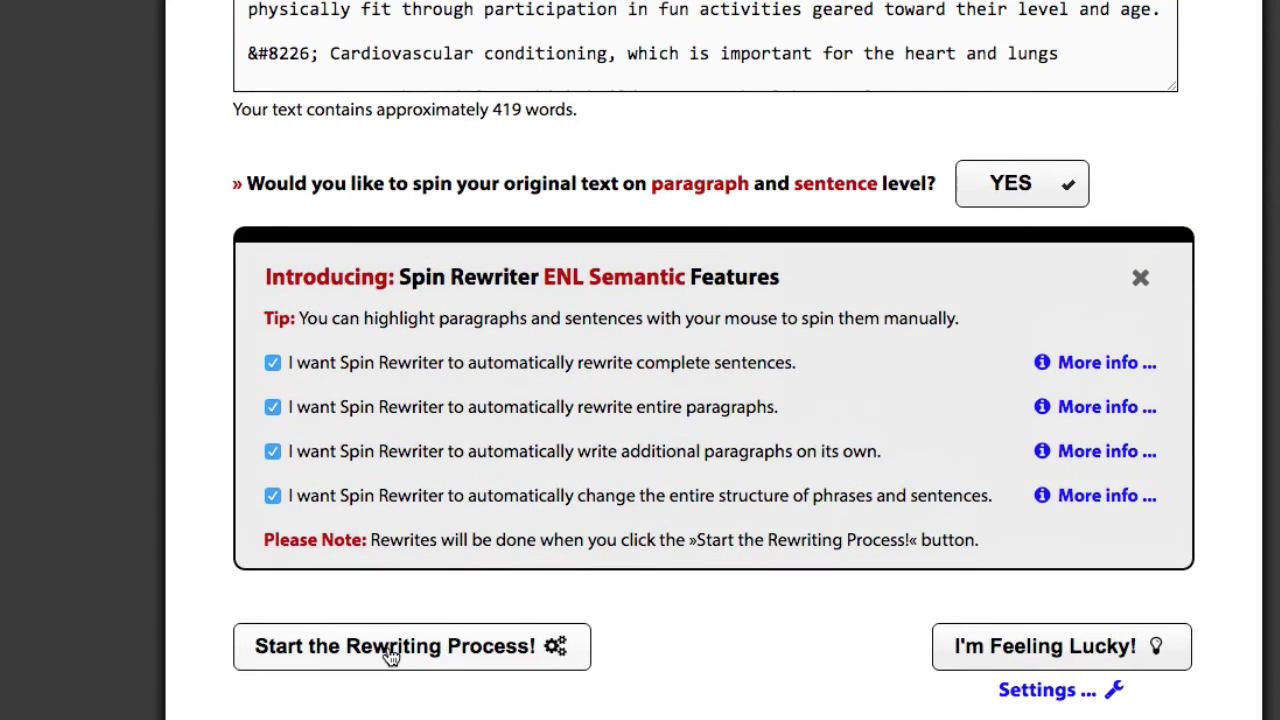
left_click(391, 650)
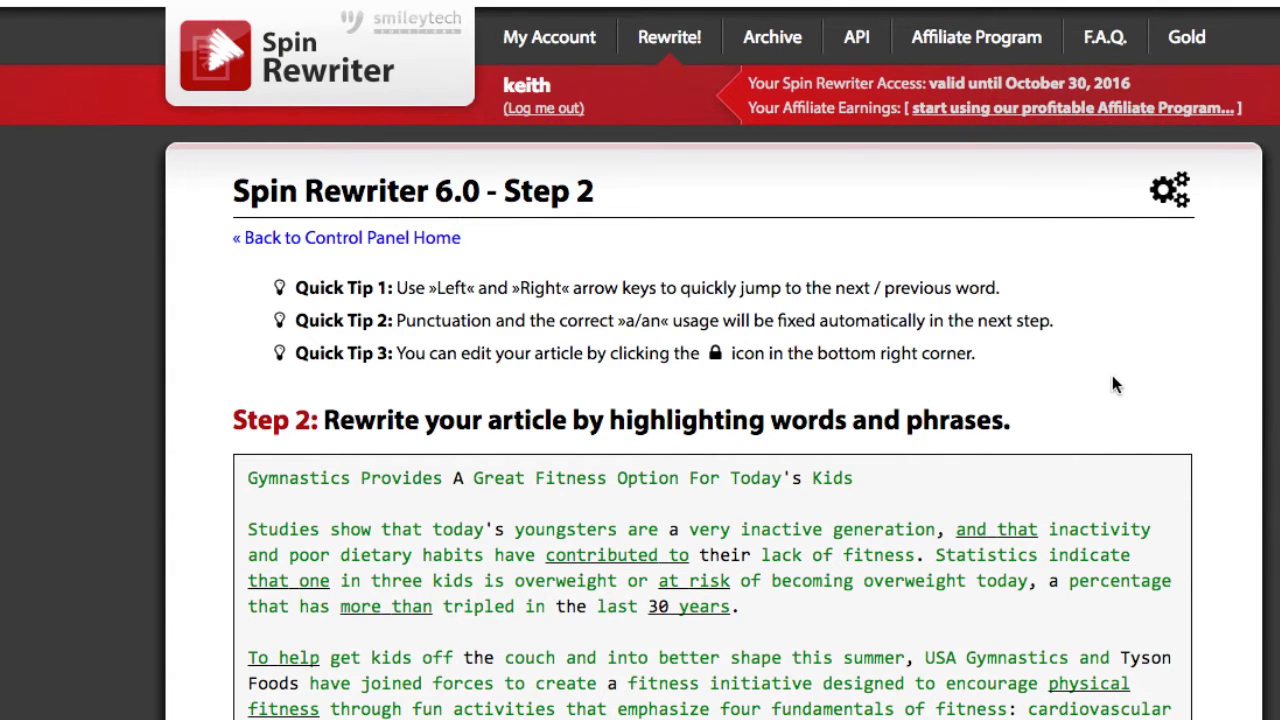
scroll(1225, 377, "down", 3)
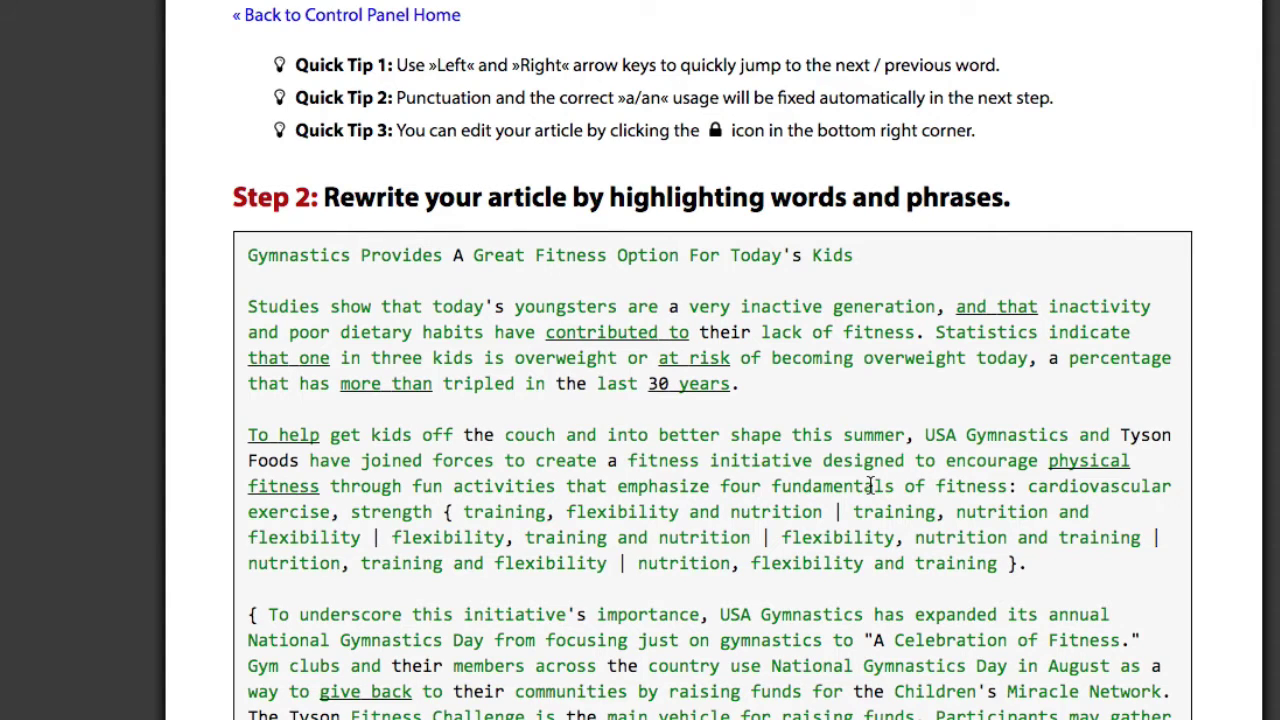
scroll(590, 292, "up", 1)
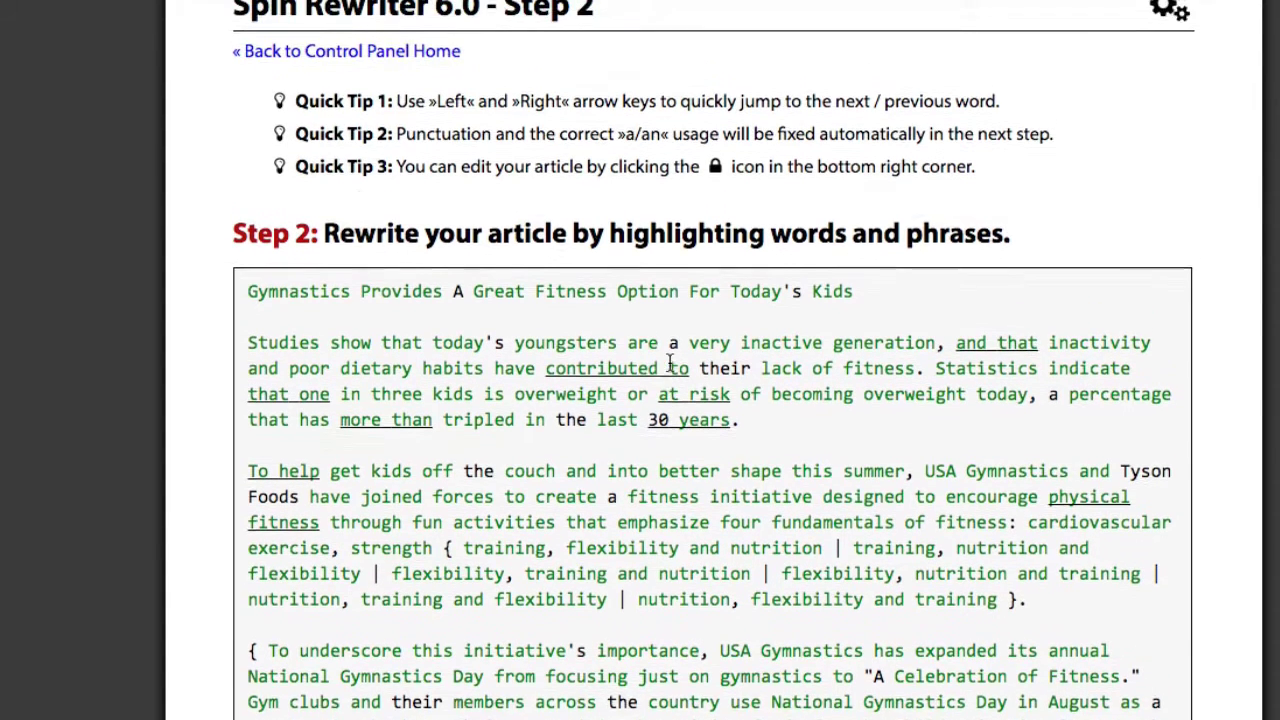
scroll(650, 378, "down", 1)
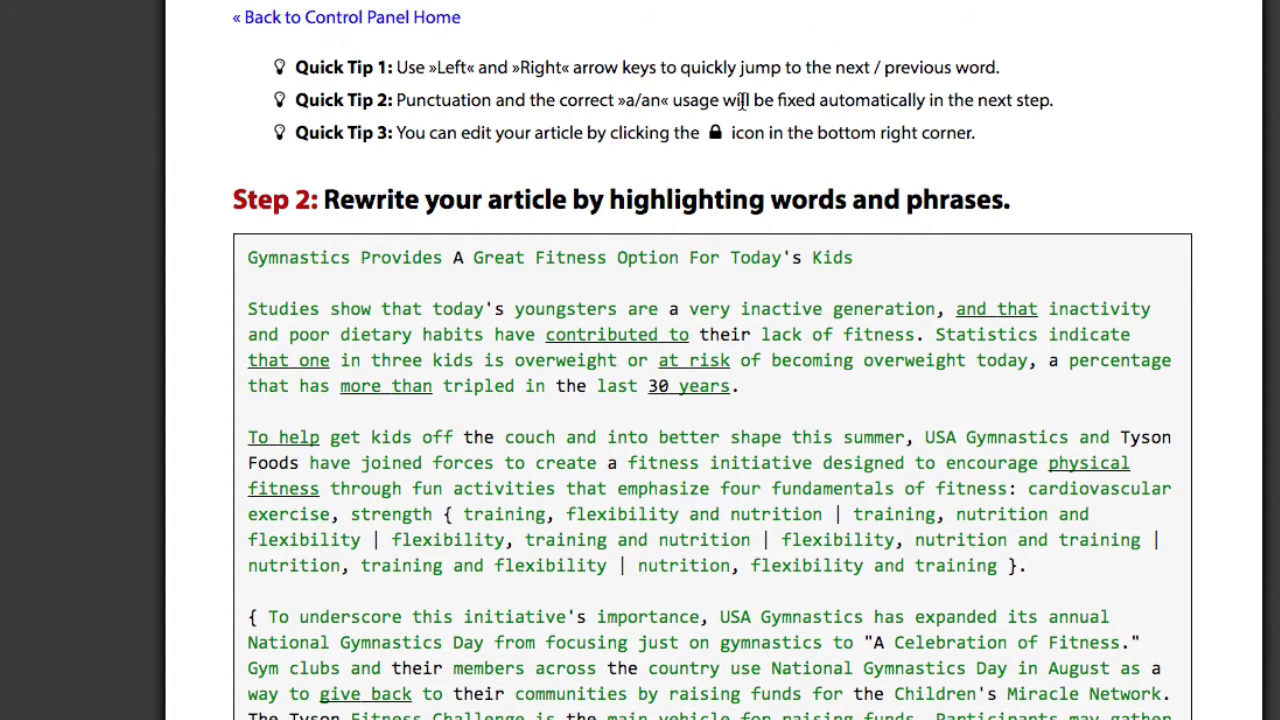
Open the General Settings below the article, check the synonym selection options, and close them again
scroll(752, 220, "down", 5)
scroll(667, 437, "down", 12)
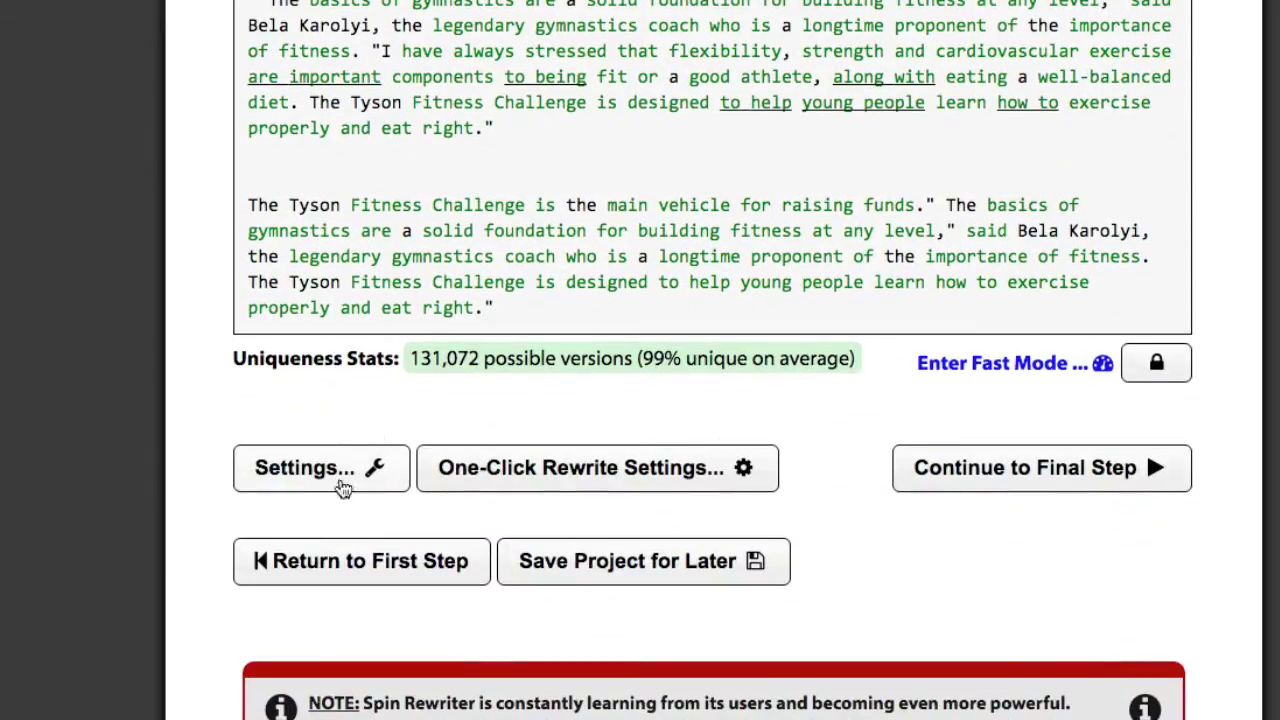
left_click(372, 478)
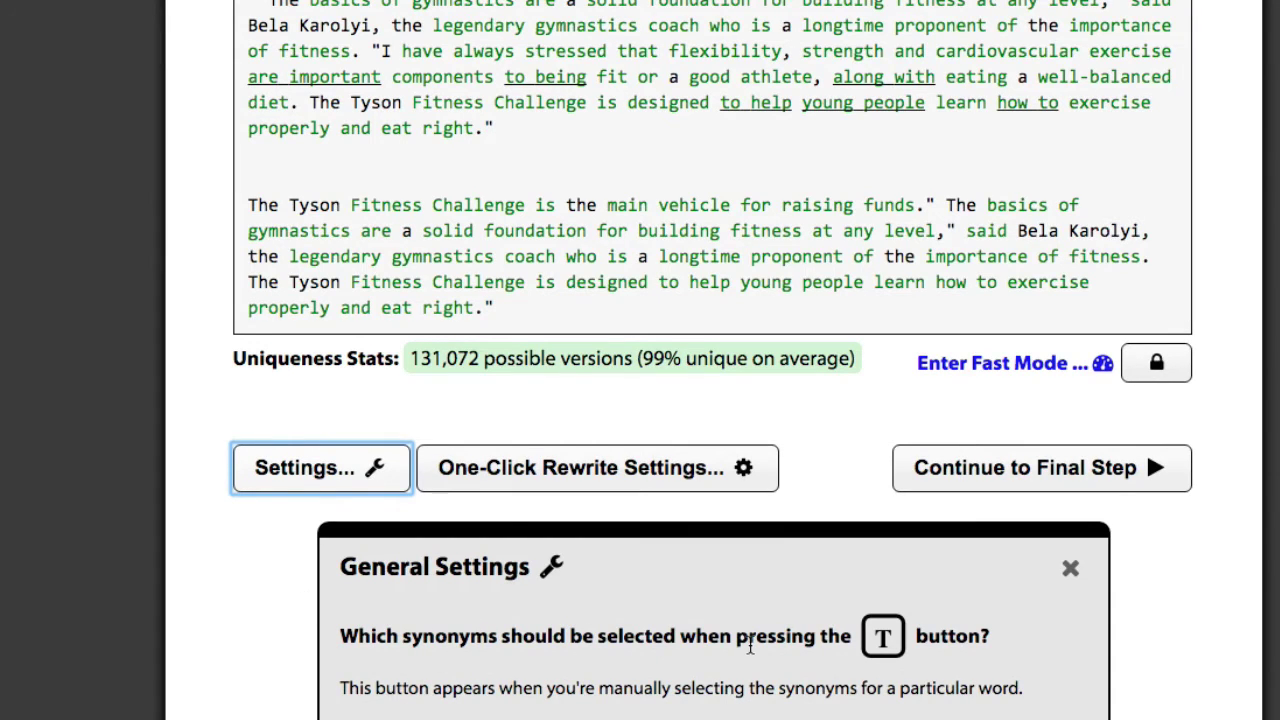
scroll(750, 645, "down", 1)
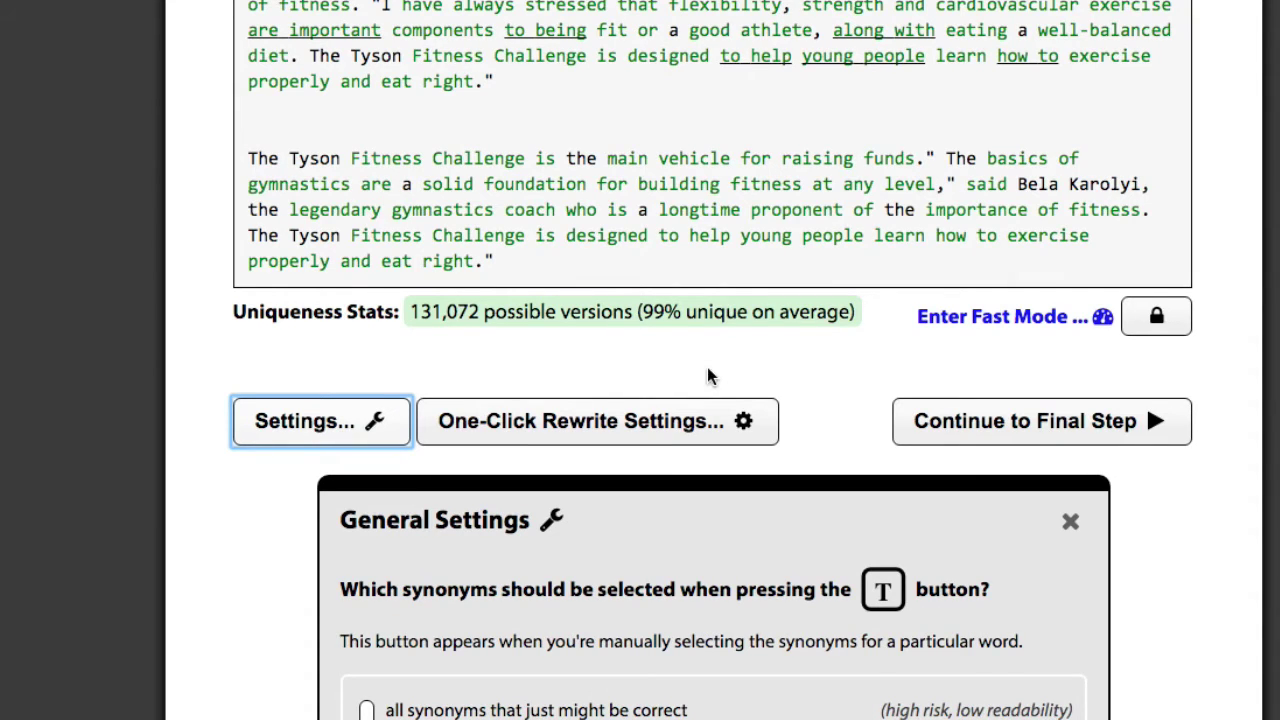
left_click(343, 425)
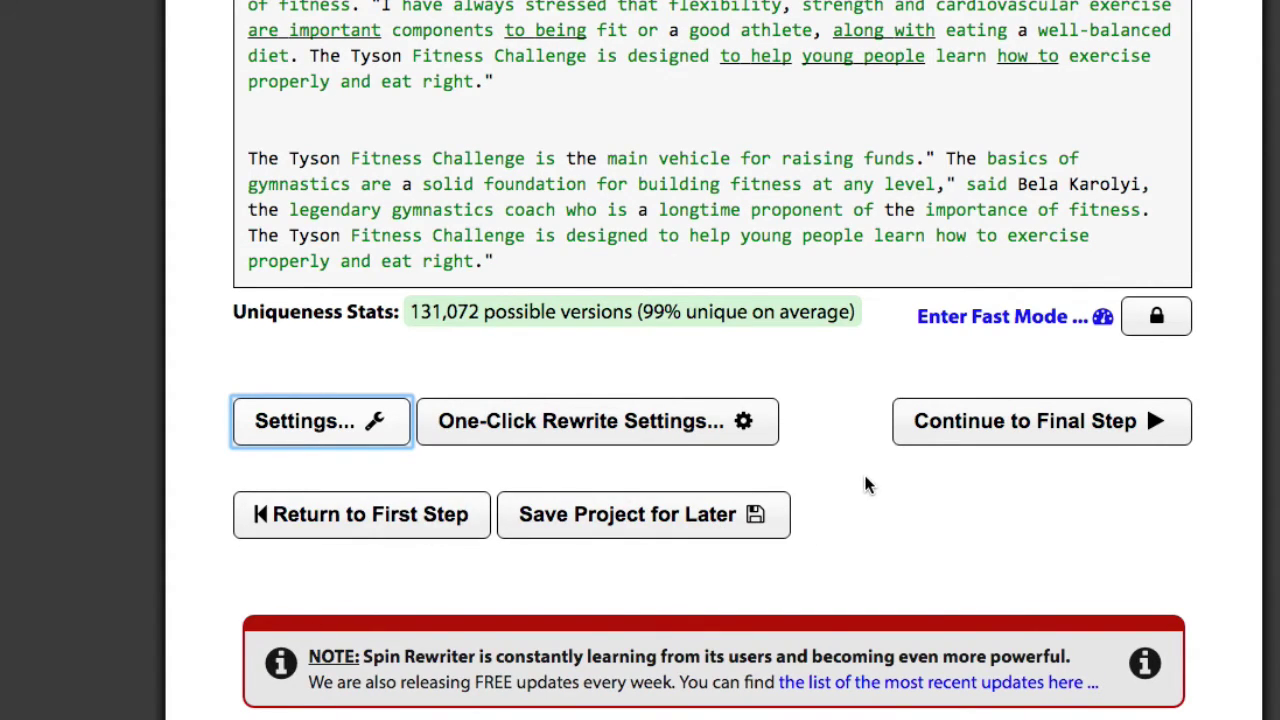
Add "children", "kids" and "toddlers" as synonyms for "youngsters" in the article's first sentence
scroll(866, 484, "up", 3)
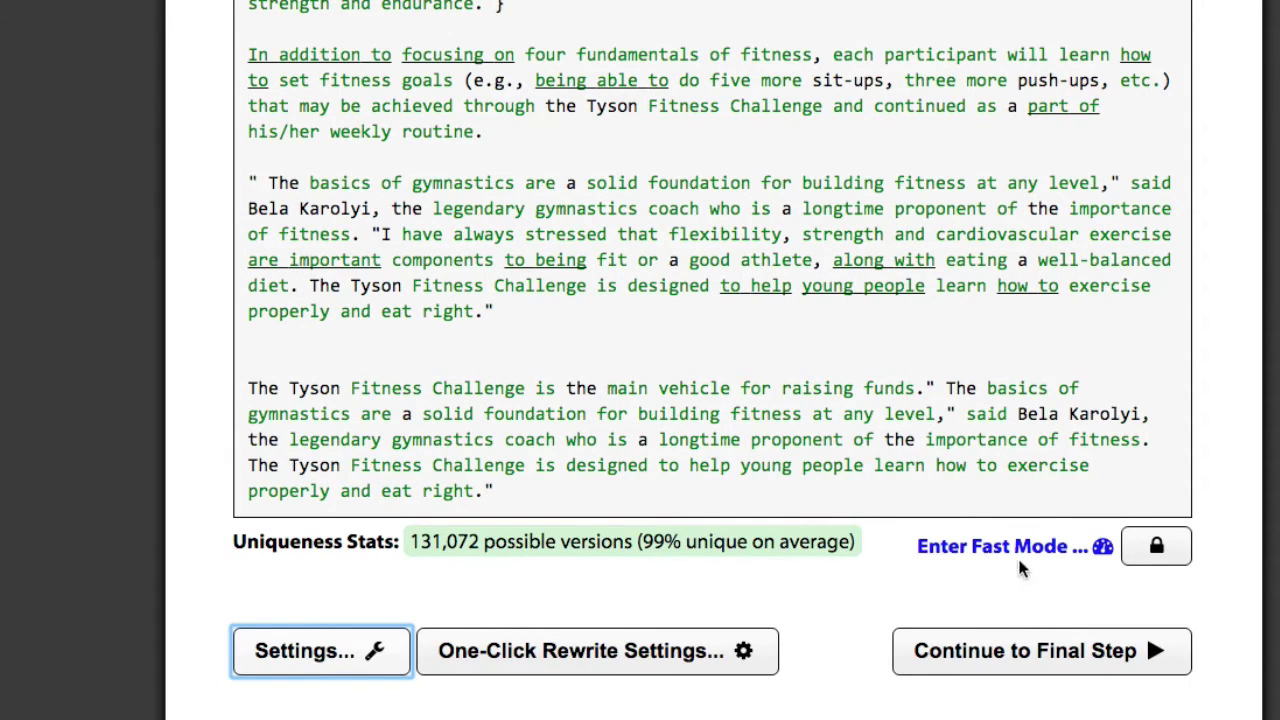
scroll(700, 400, "up", 20)
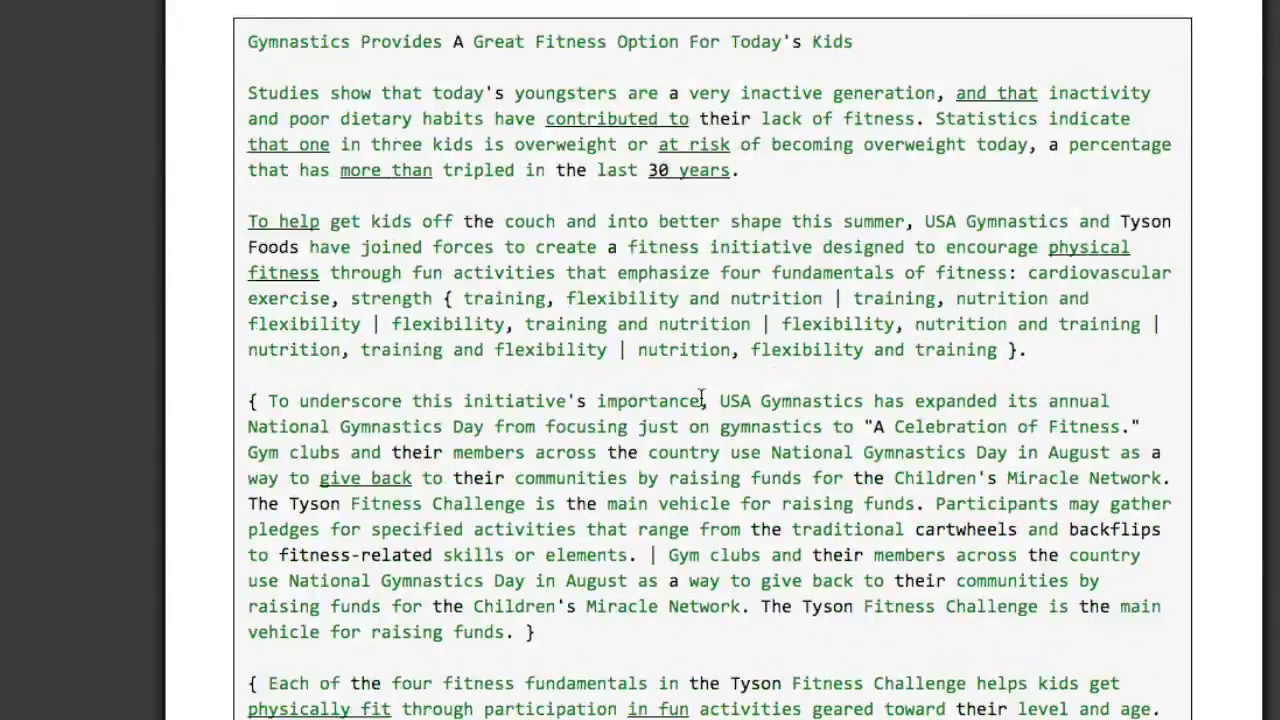
scroll(700, 396, "down", 2)
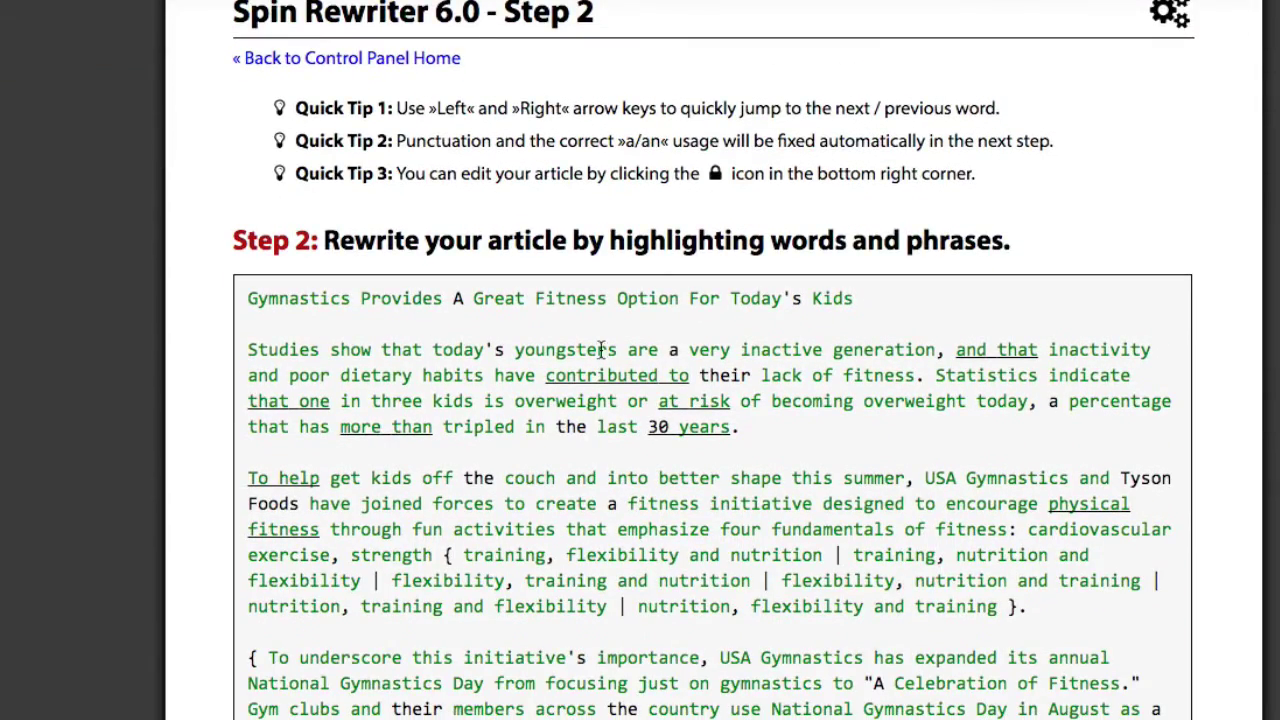
double_click(558, 350)
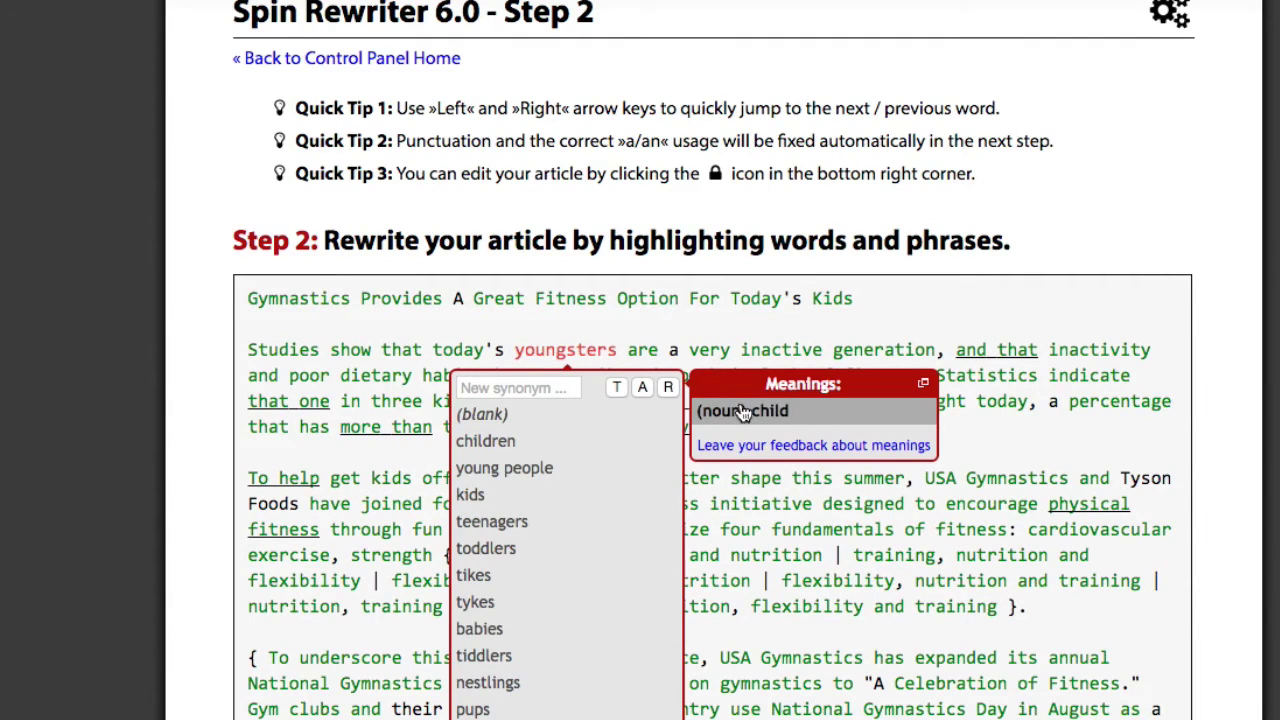
left_click(536, 449)
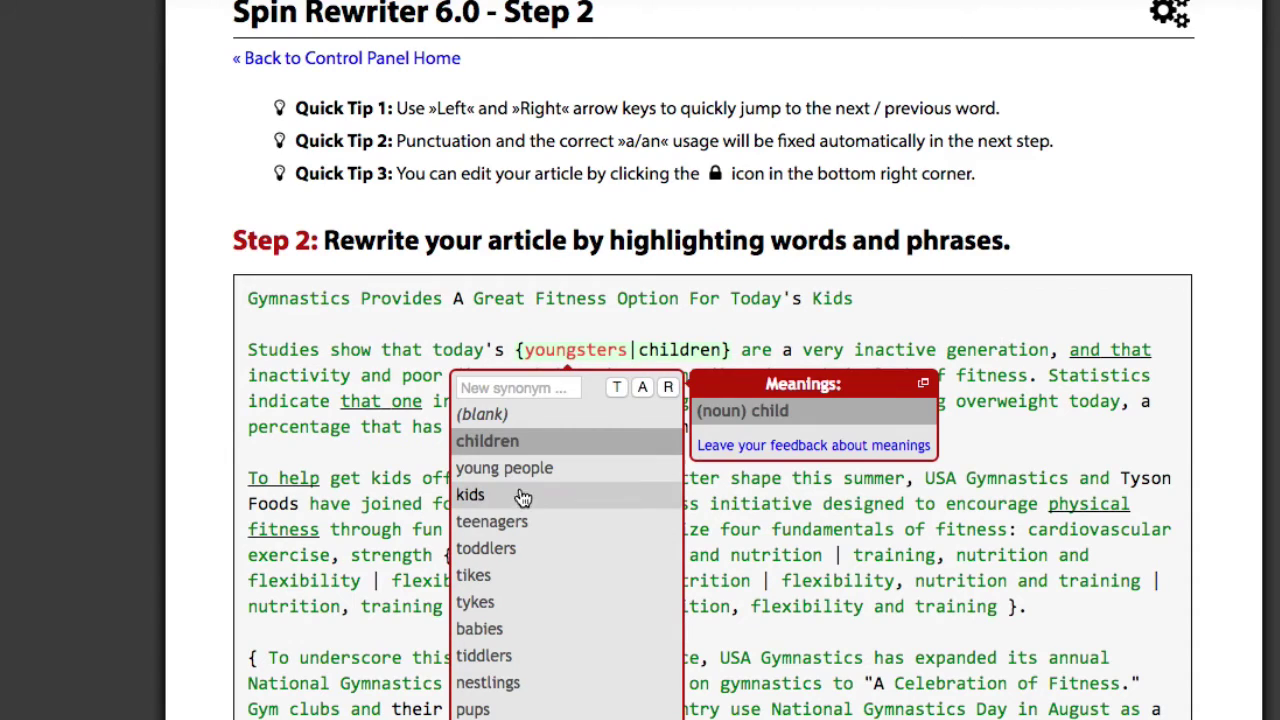
left_click(522, 497)
left_click(531, 553)
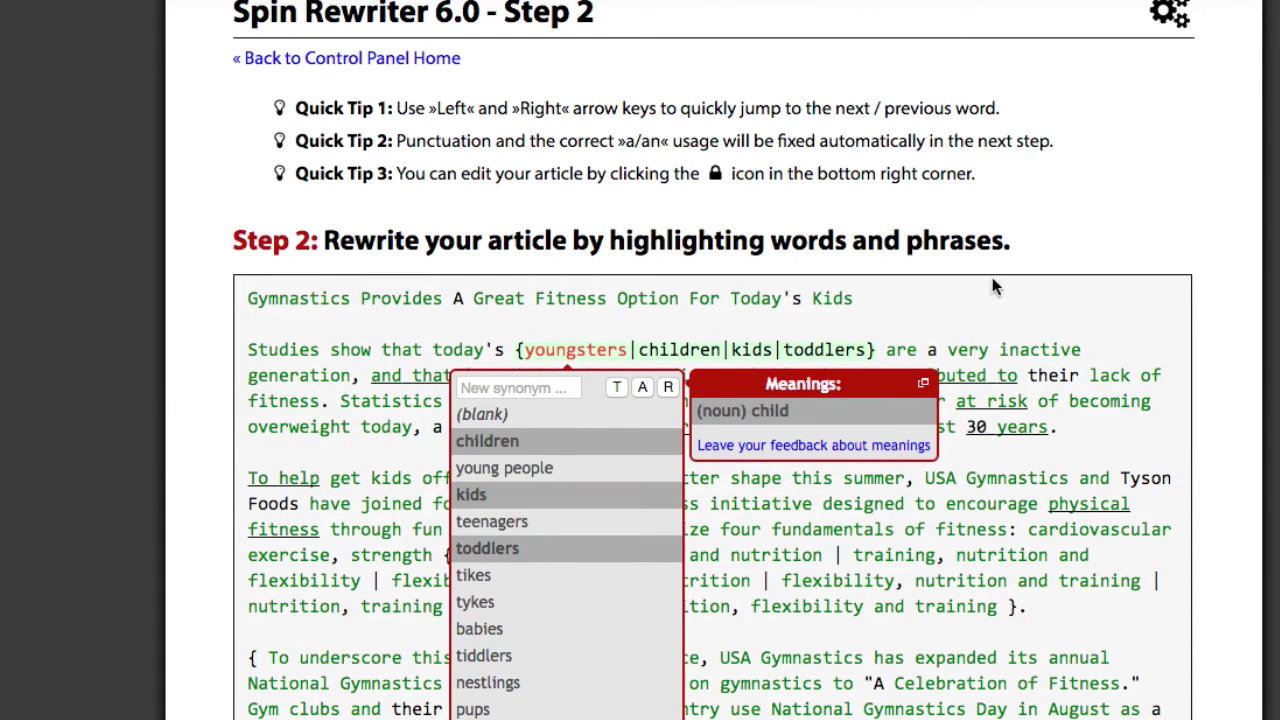
left_click(1049, 238)
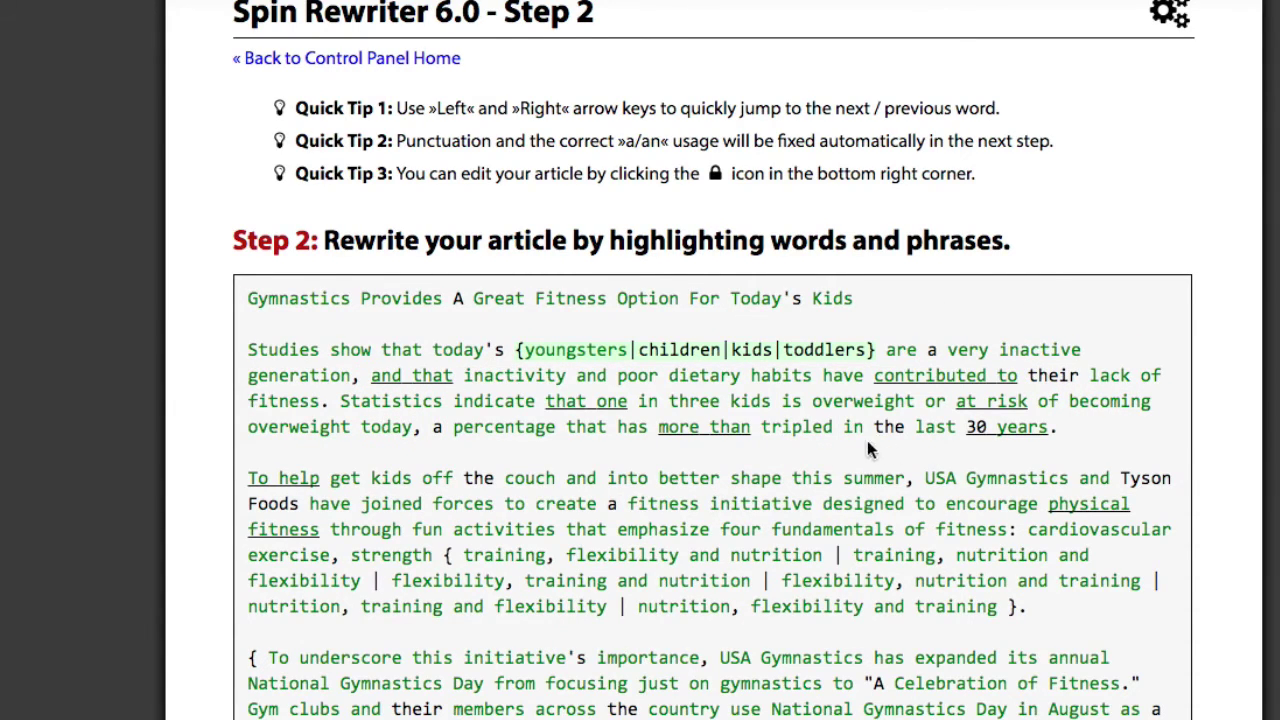
View the suggested synonyms for the phrase "physical fitness" in the second paragraph and dismiss them
scroll(868, 443, "down", 1)
scroll(757, 413, "down", 1)
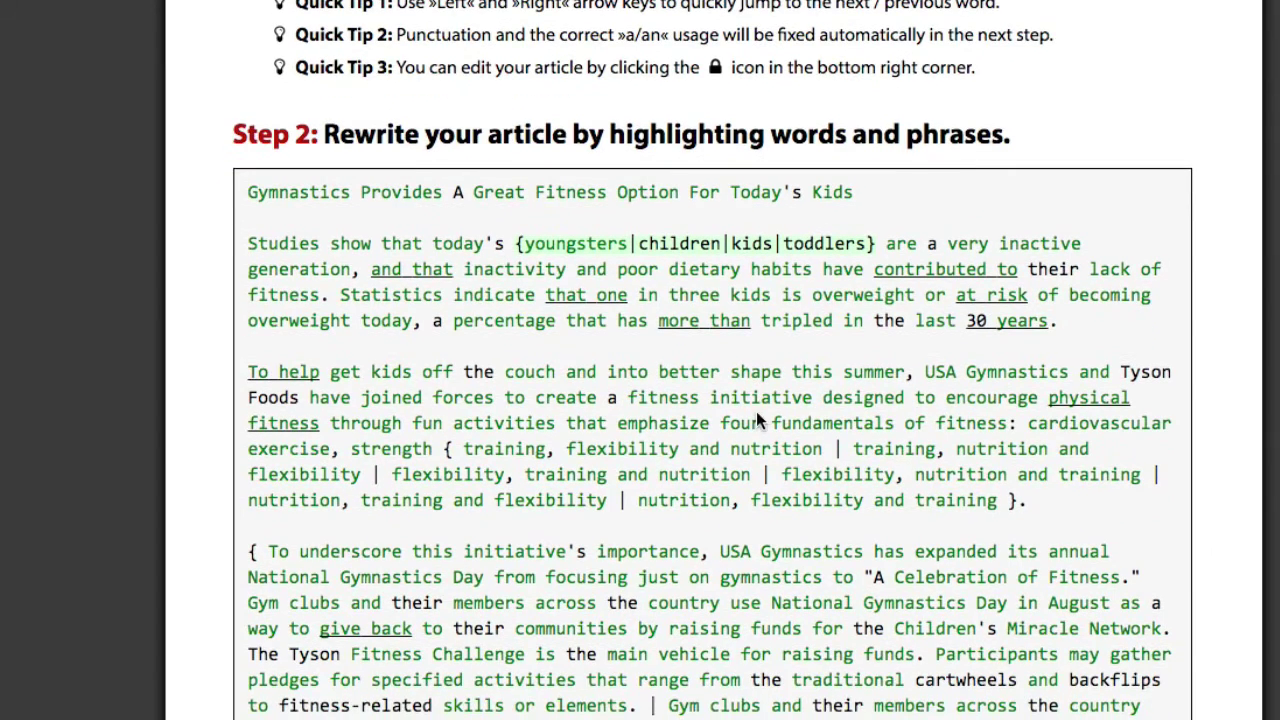
scroll(540, 423, "down", 1)
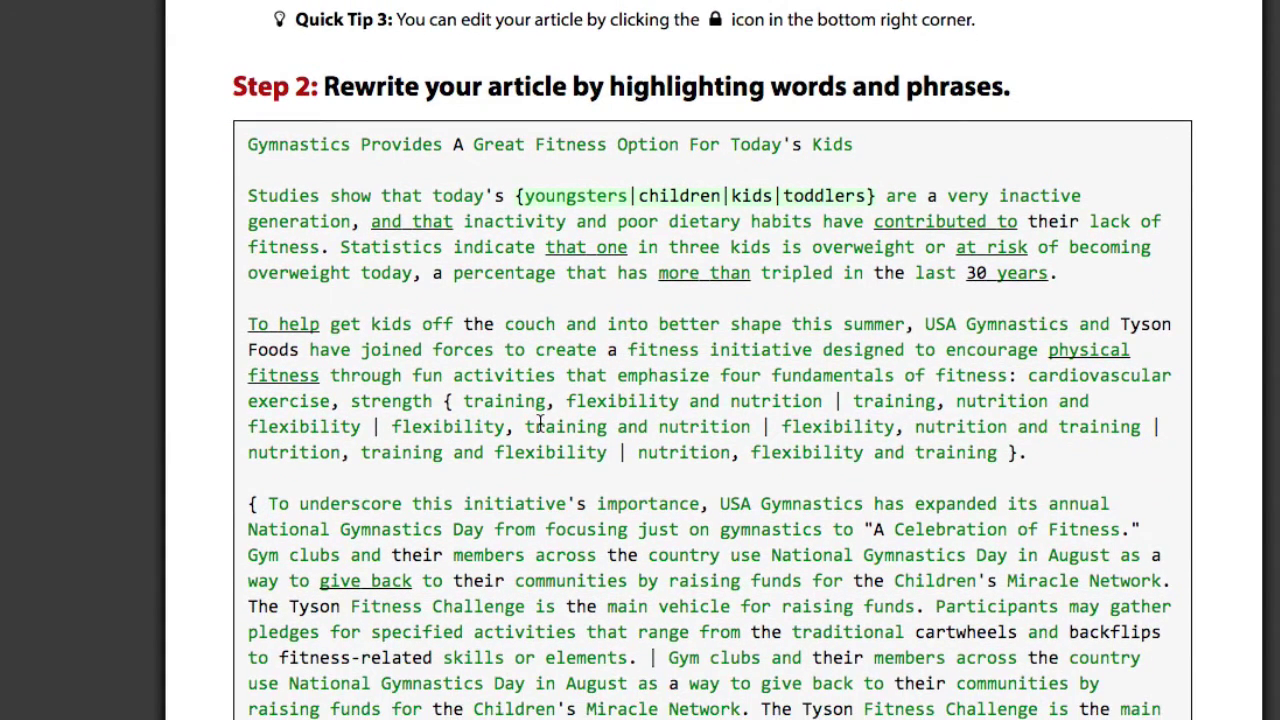
left_click(282, 375)
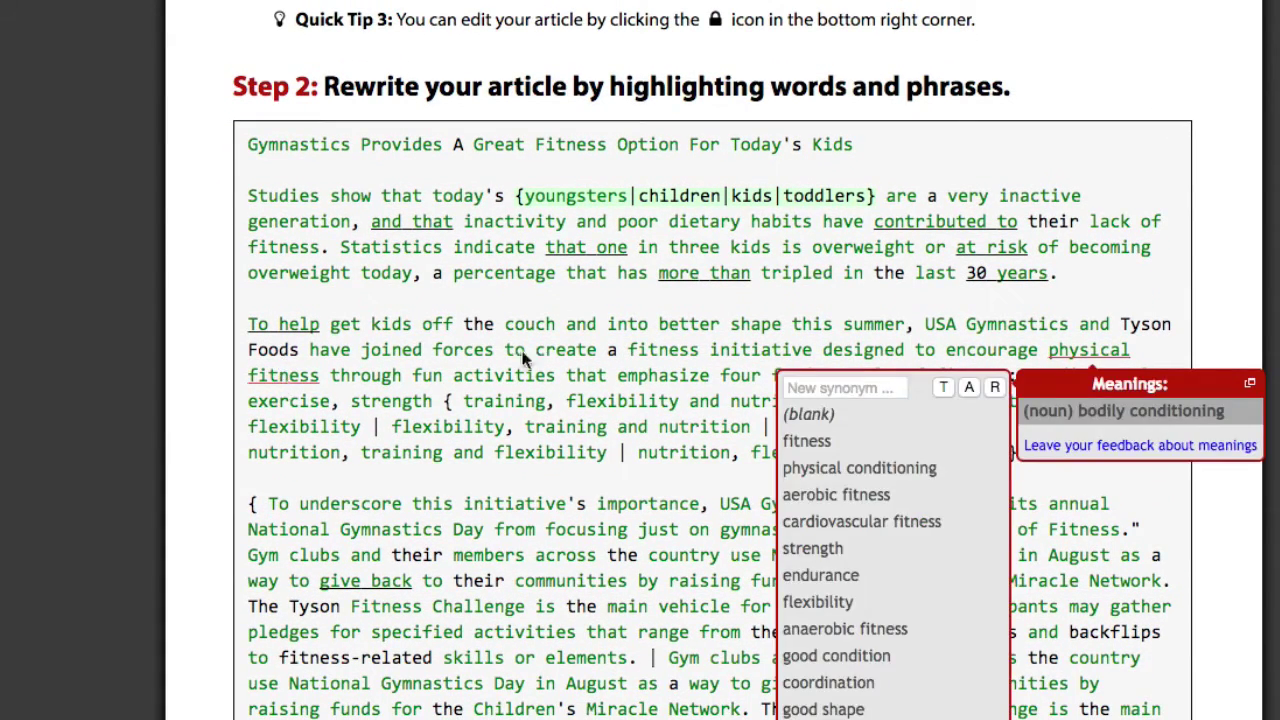
left_click(706, 322)
scroll(648, 390, "down", 3)
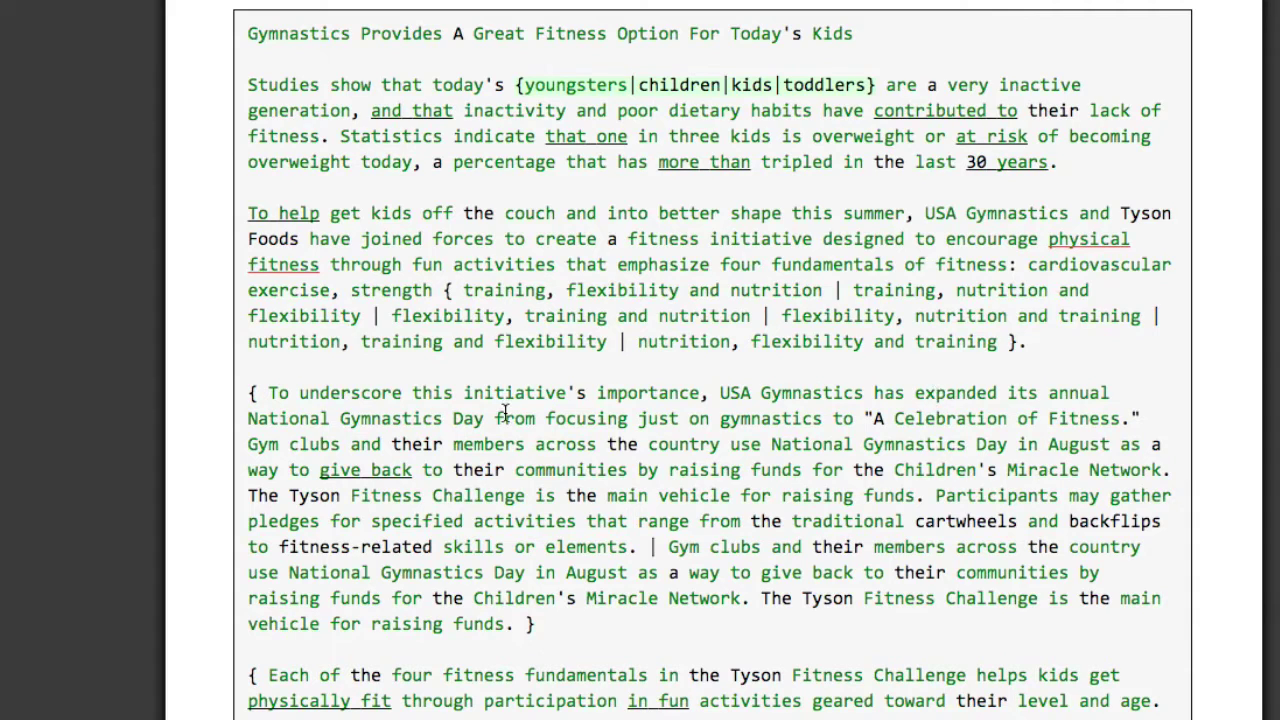
Compare the synonyms for "clubs" in the third paragraph under its social organization, golfing tool, hit hard with object, and bat/stick meanings
left_click(307, 444)
scroll(657, 371, "down", 2)
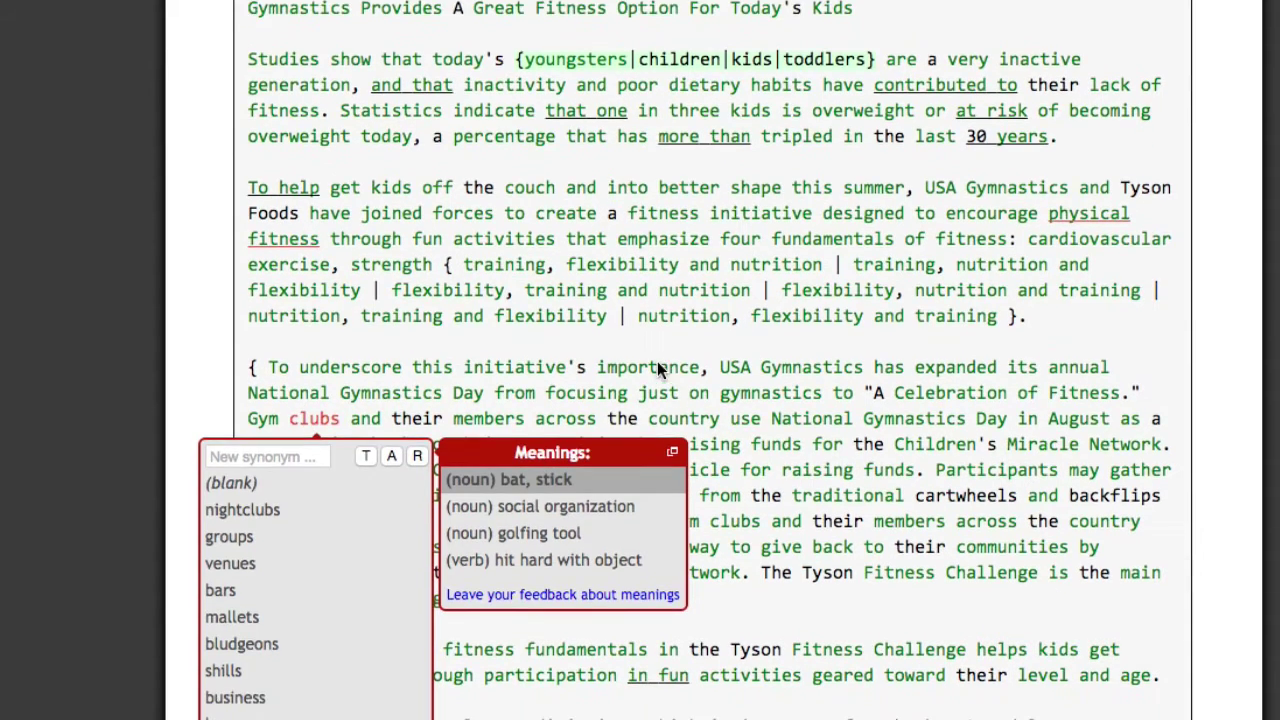
scroll(660, 370, "down", 1)
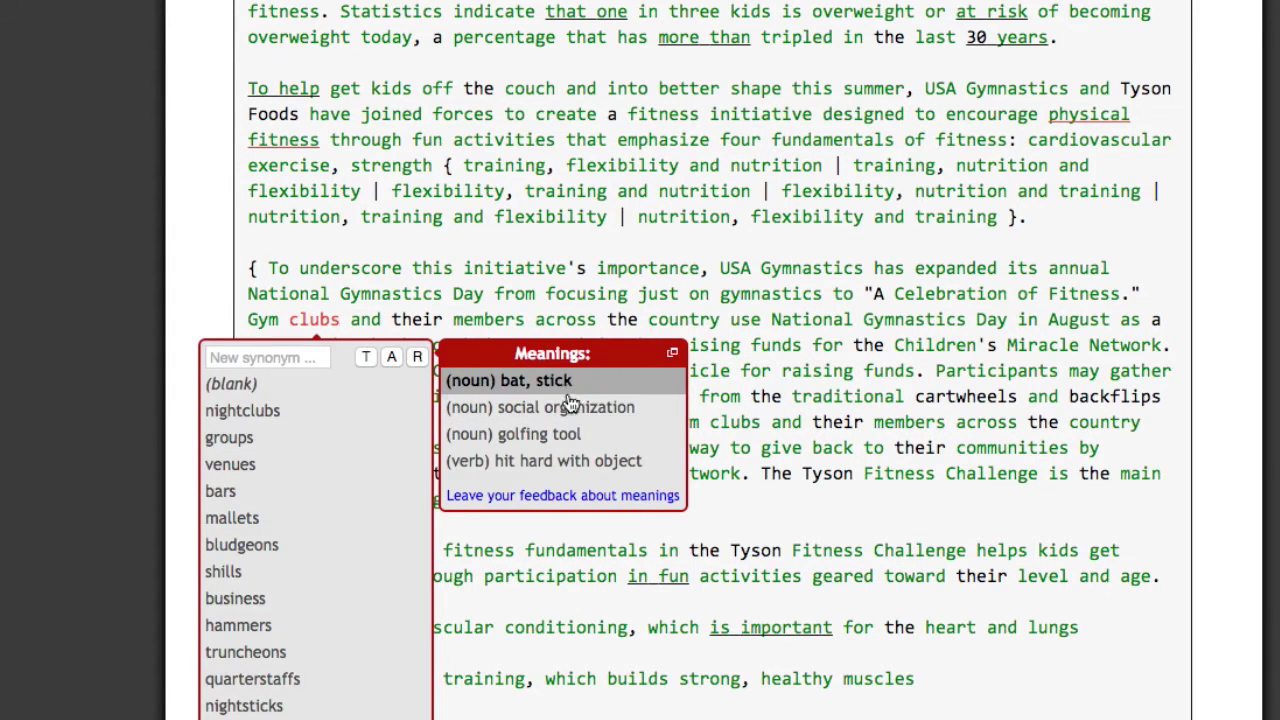
left_click(571, 407)
left_click(571, 438)
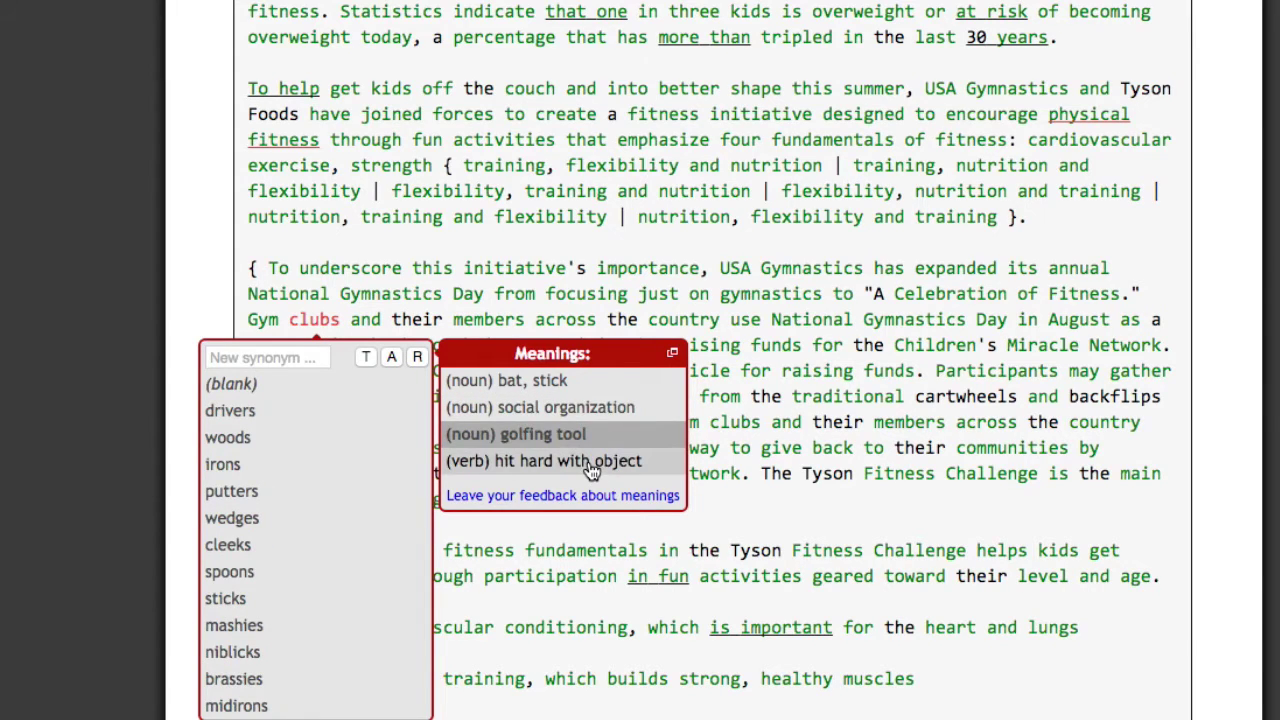
left_click(592, 464)
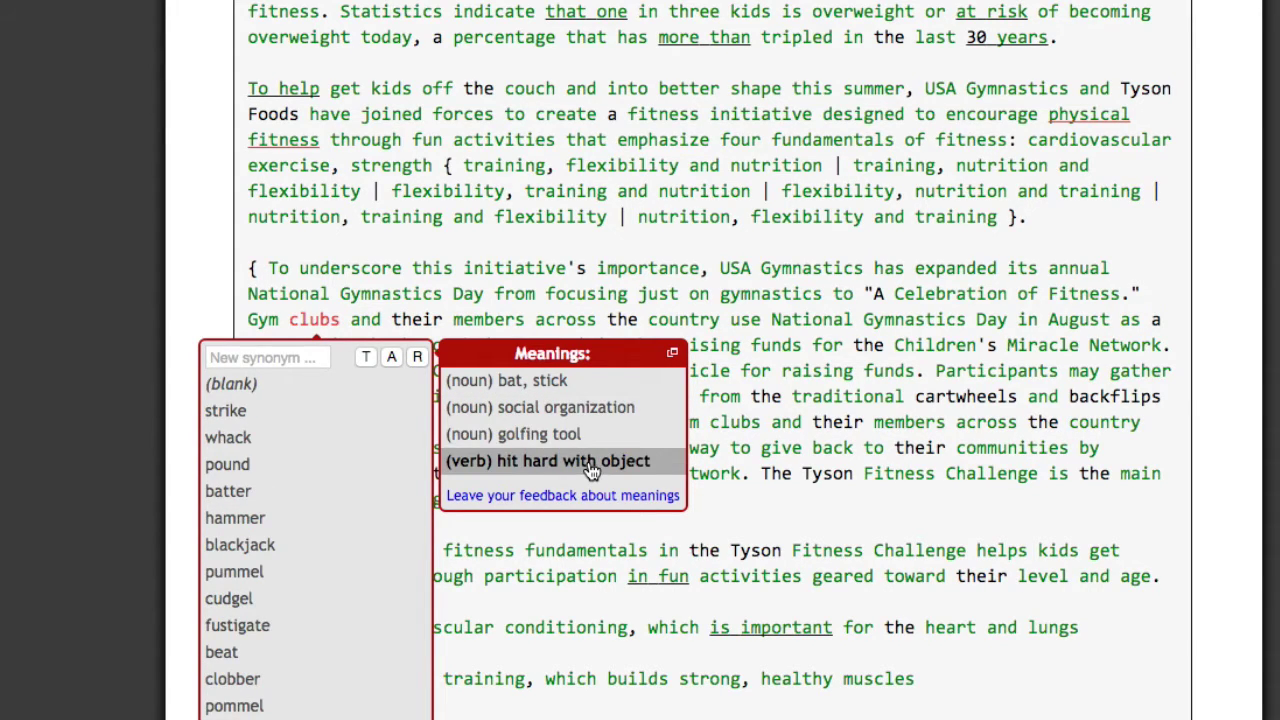
left_click(580, 418)
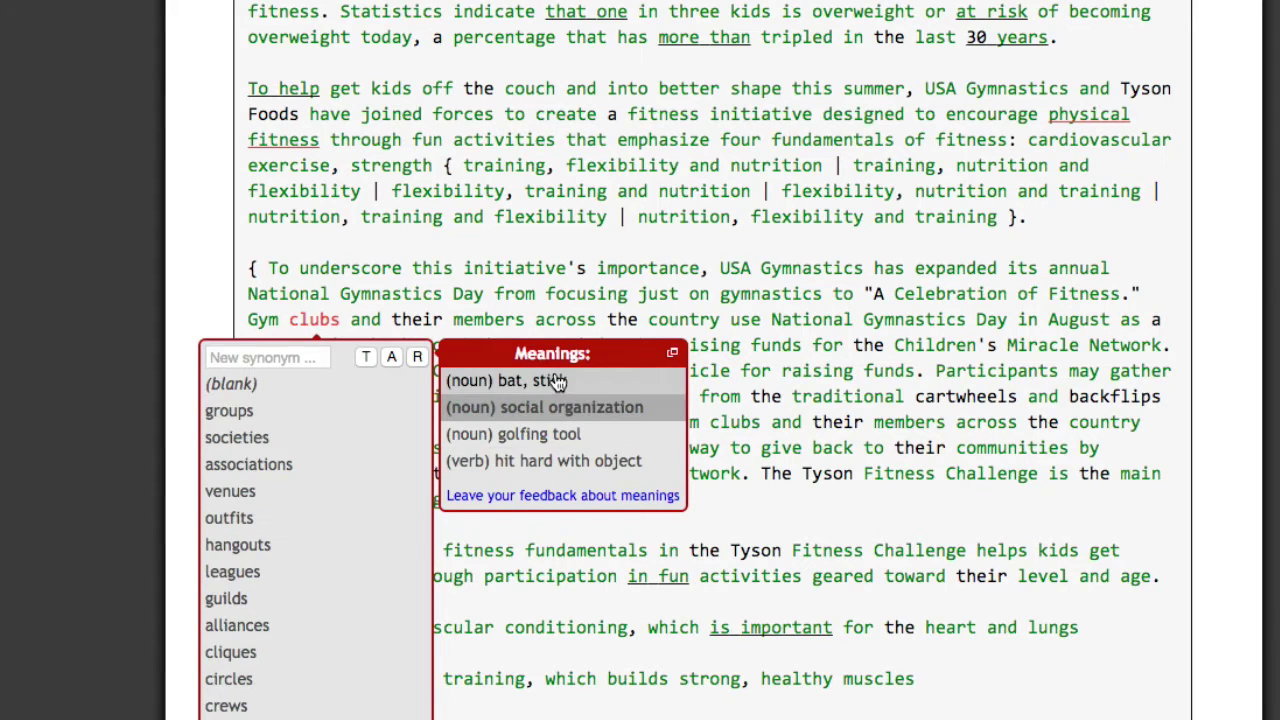
left_click(557, 383)
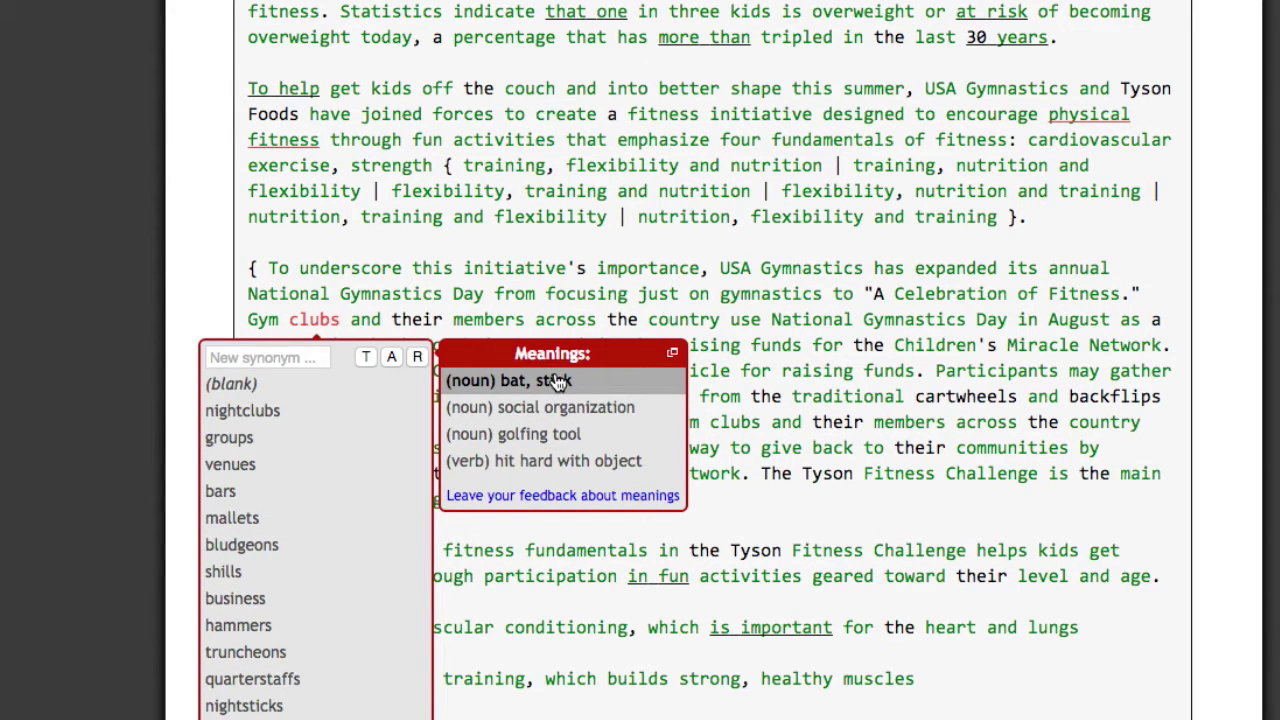
Add "nightclubs" as a synonym for "clubs" in the third paragraph
scroll(557, 410, "down", 1)
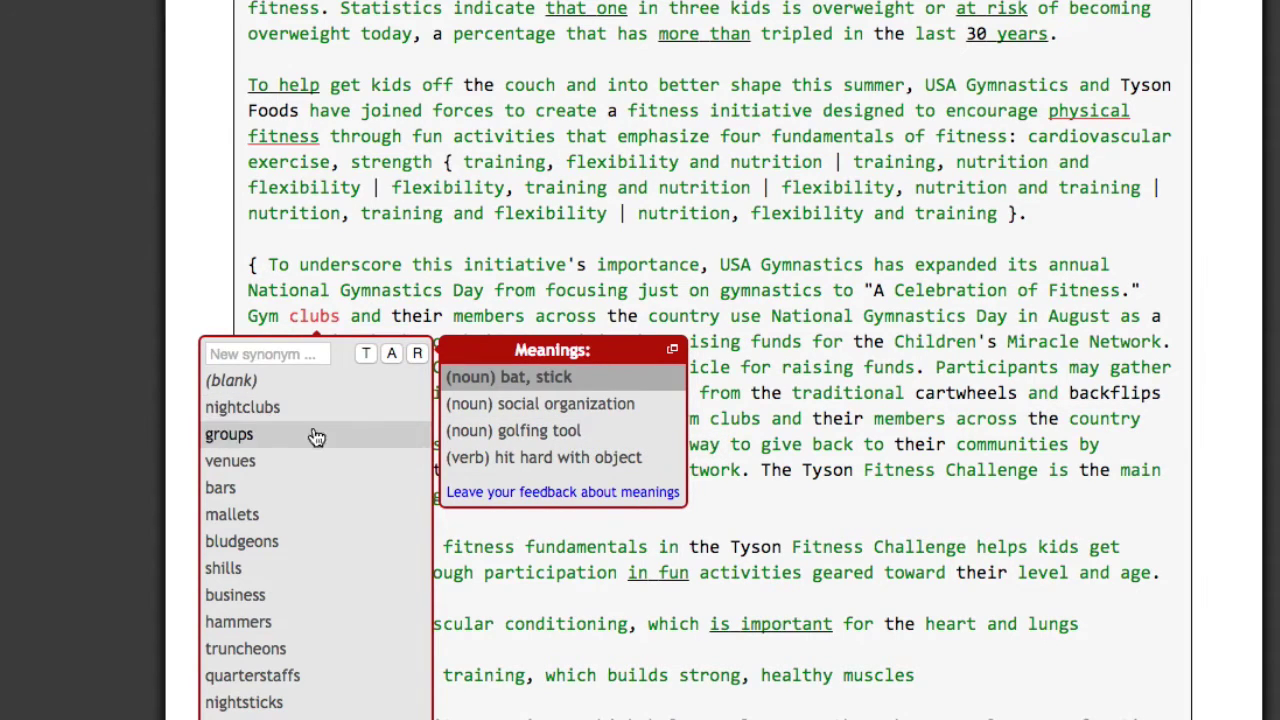
left_click(224, 407)
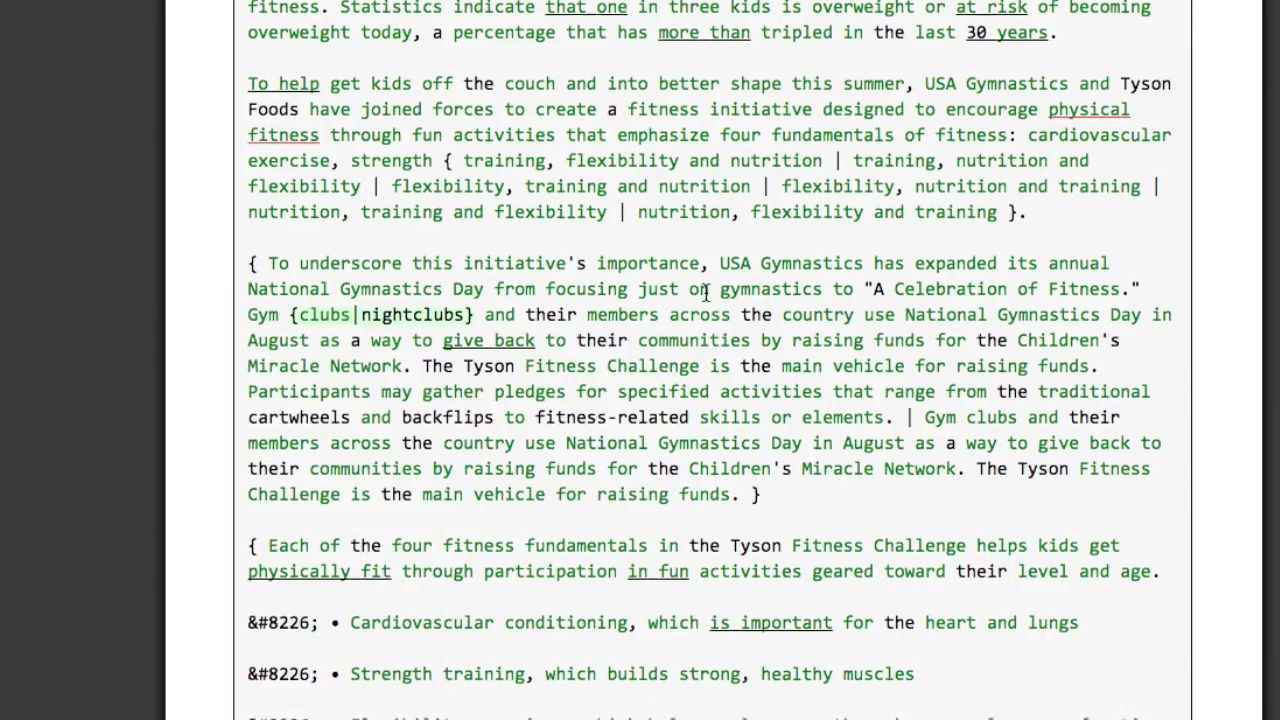
Enter Fast Mode for the article and dismiss the synonym suggestions for the title word "Gymnastics"
scroll(725, 313, "down", 15)
left_click(985, 311)
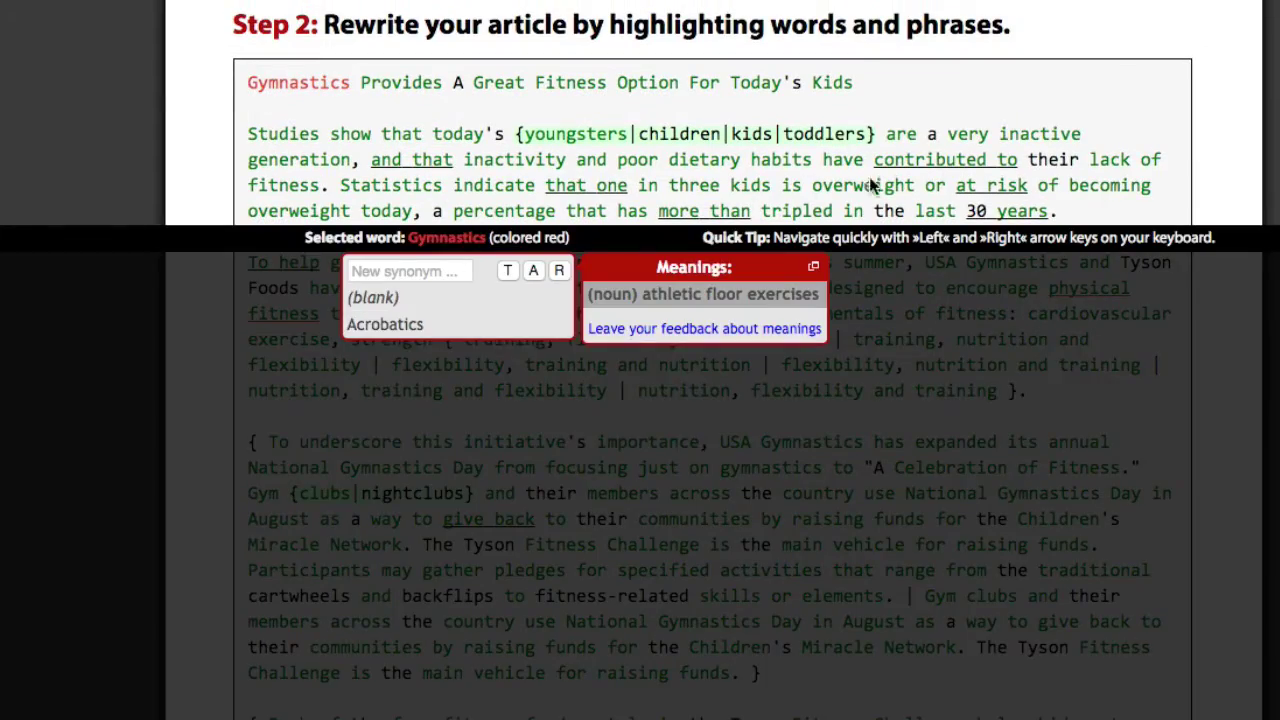
left_click(923, 162)
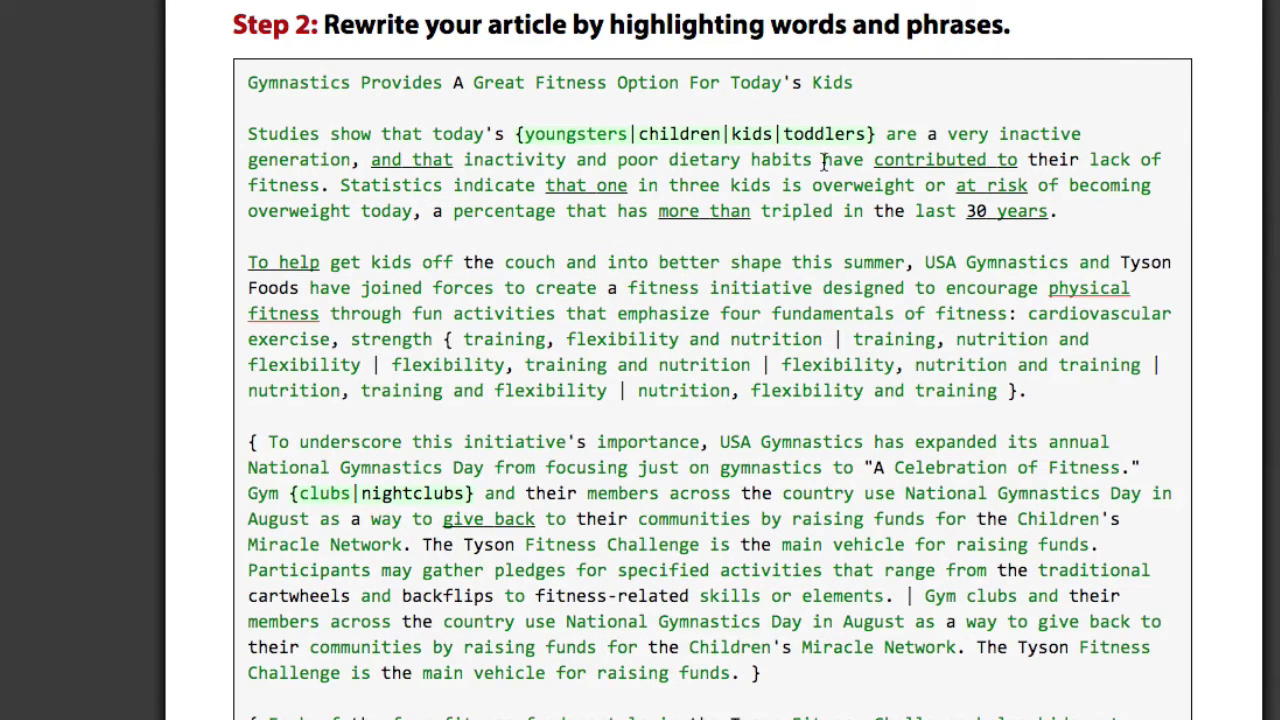
Add "routines", "behaviors" and "patterns" as synonyms for "habits" in the first paragraph, and check the word's dress/clothing meaning
left_click(768, 162)
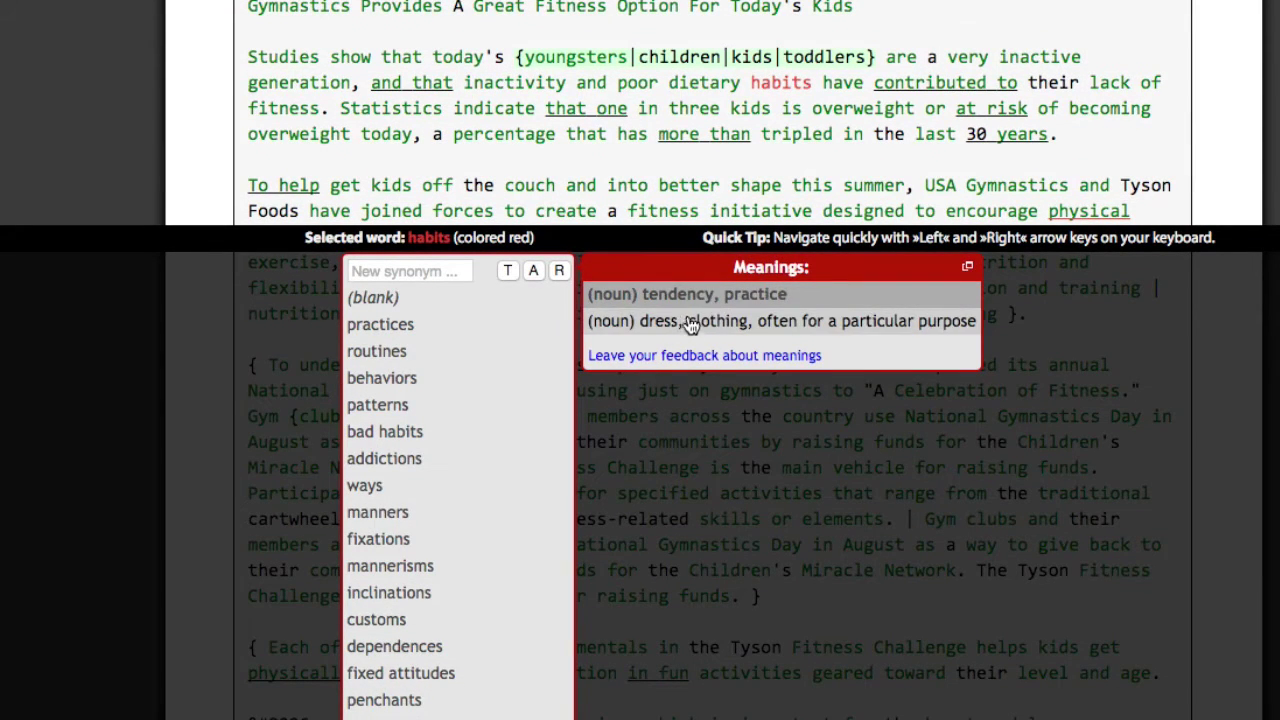
left_click(410, 352)
left_click(421, 377)
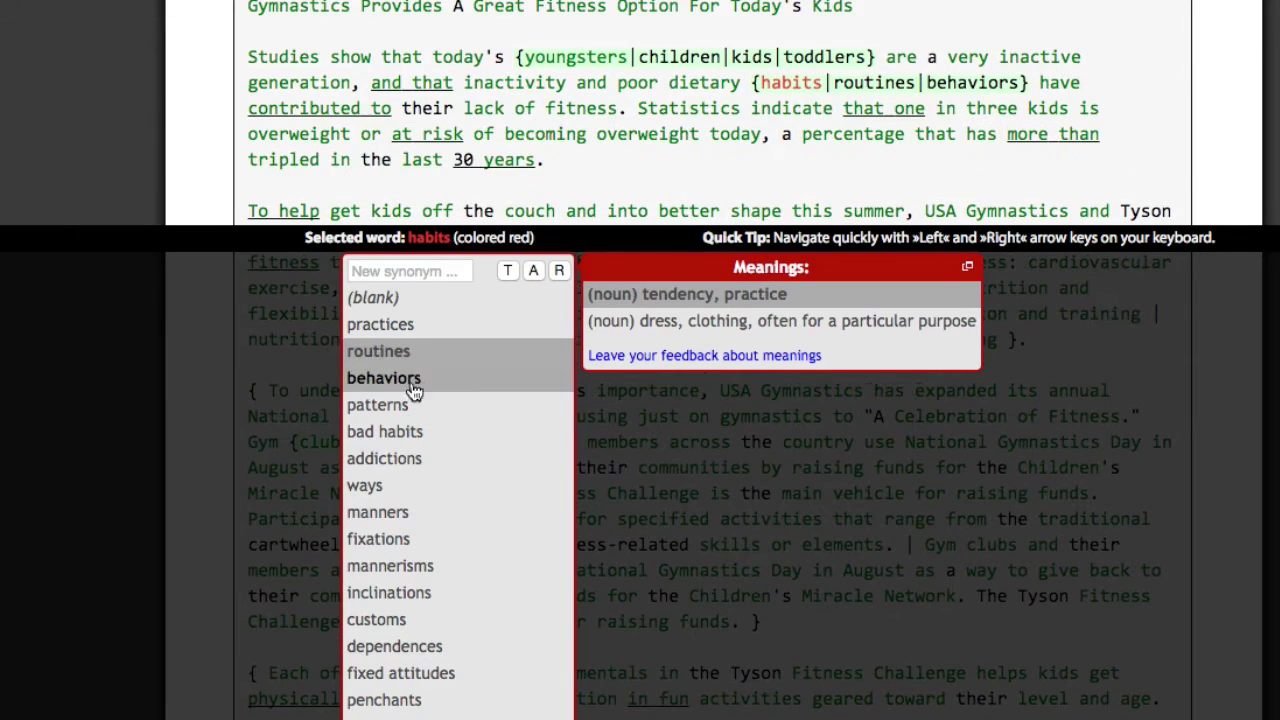
left_click(520, 404)
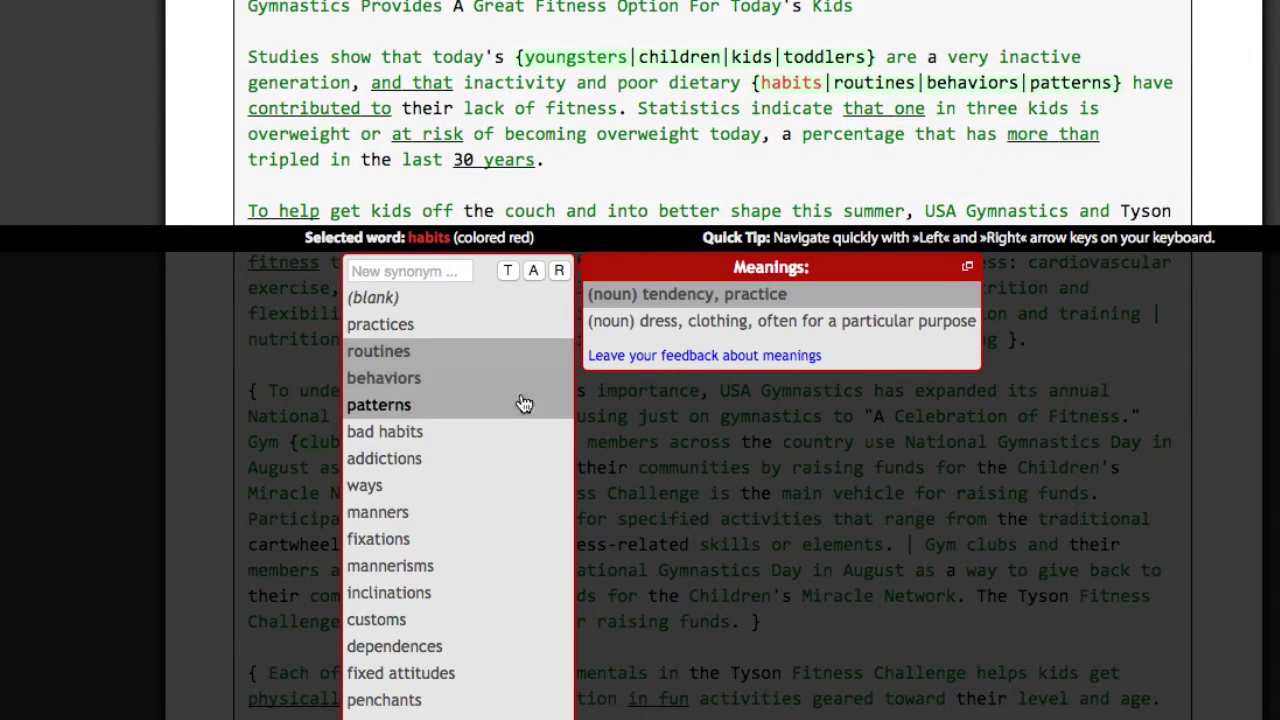
left_click(683, 333)
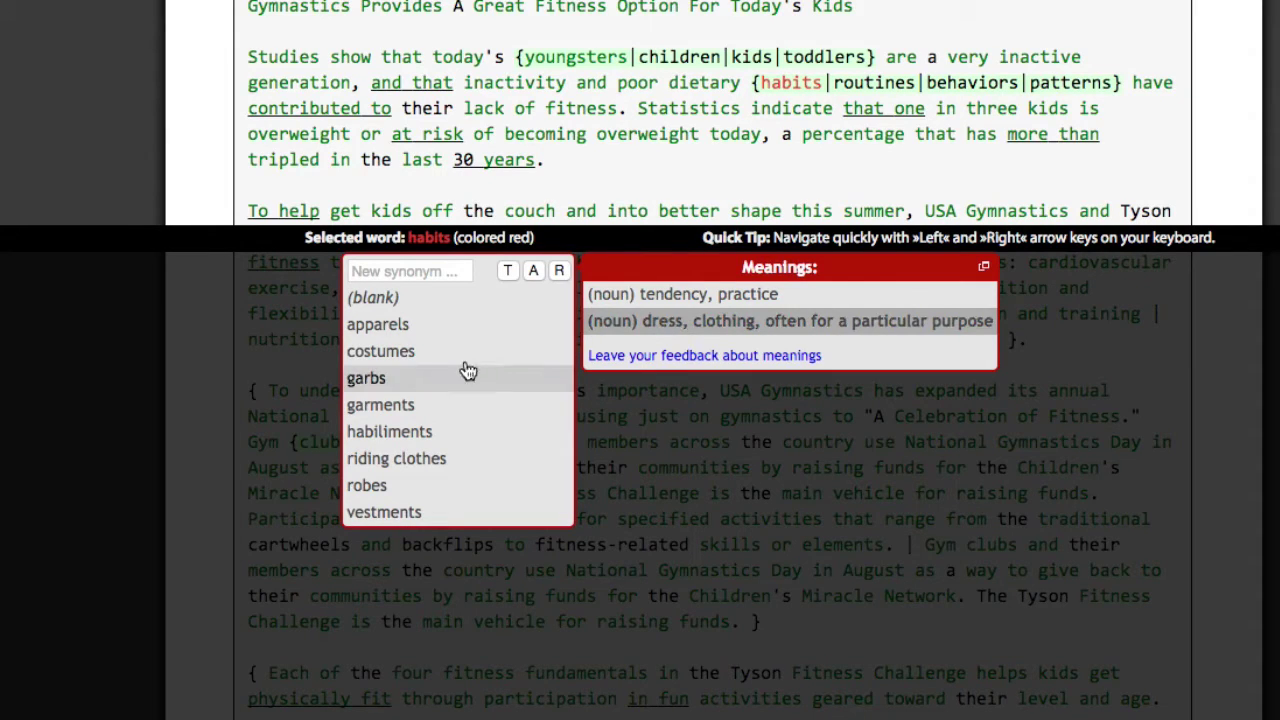
left_click(725, 297)
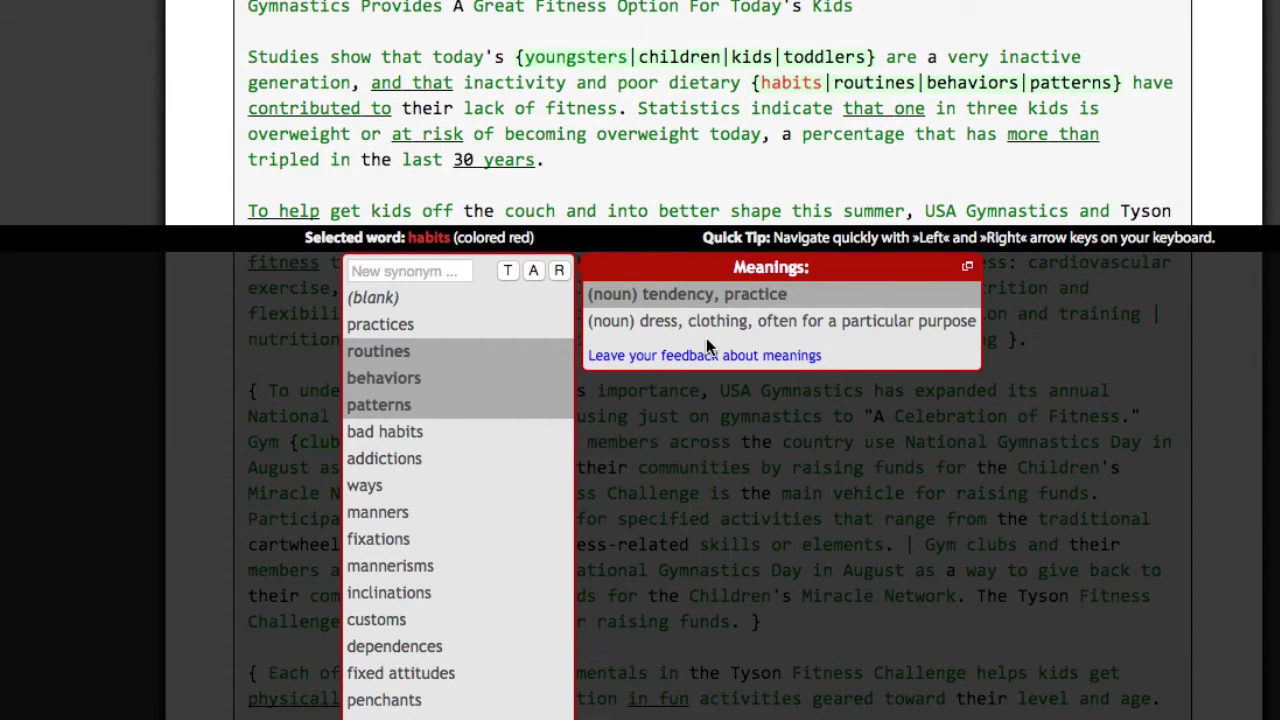
Step back and forth between "habits", "have" and the phrase "contributed to" to view their suggested synonyms
key("Right")
key("Right")
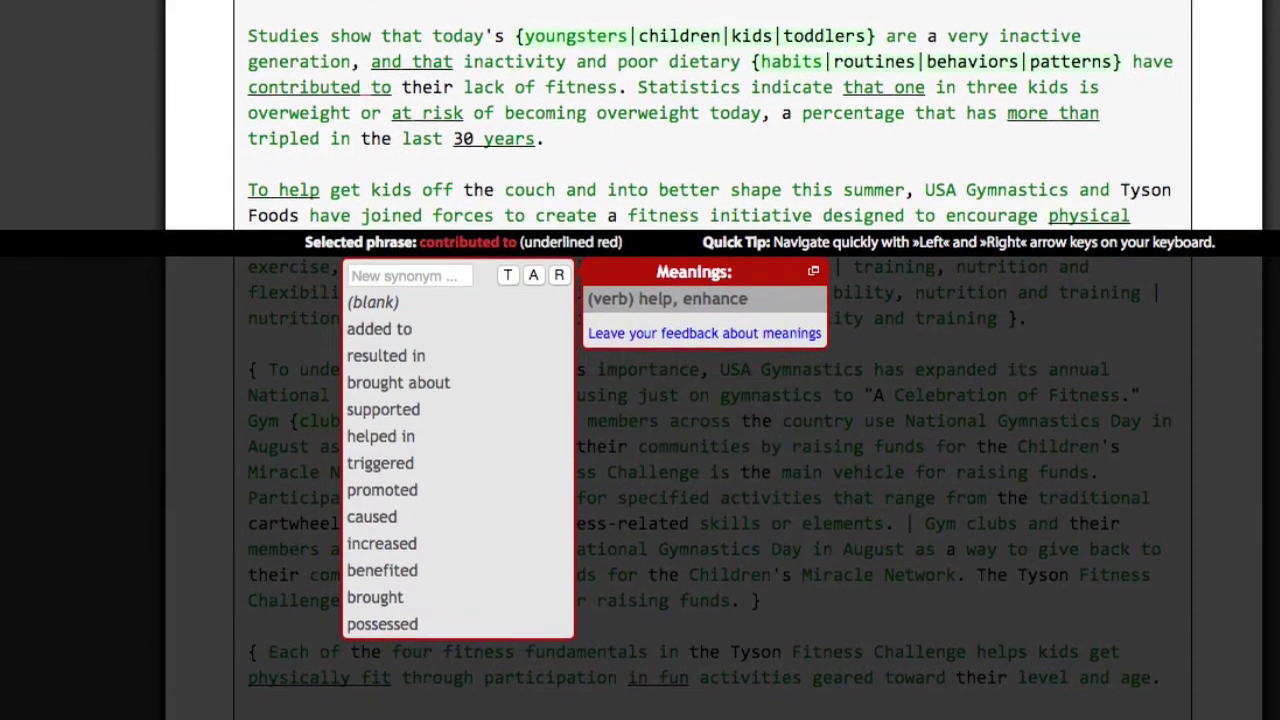
key("Left")
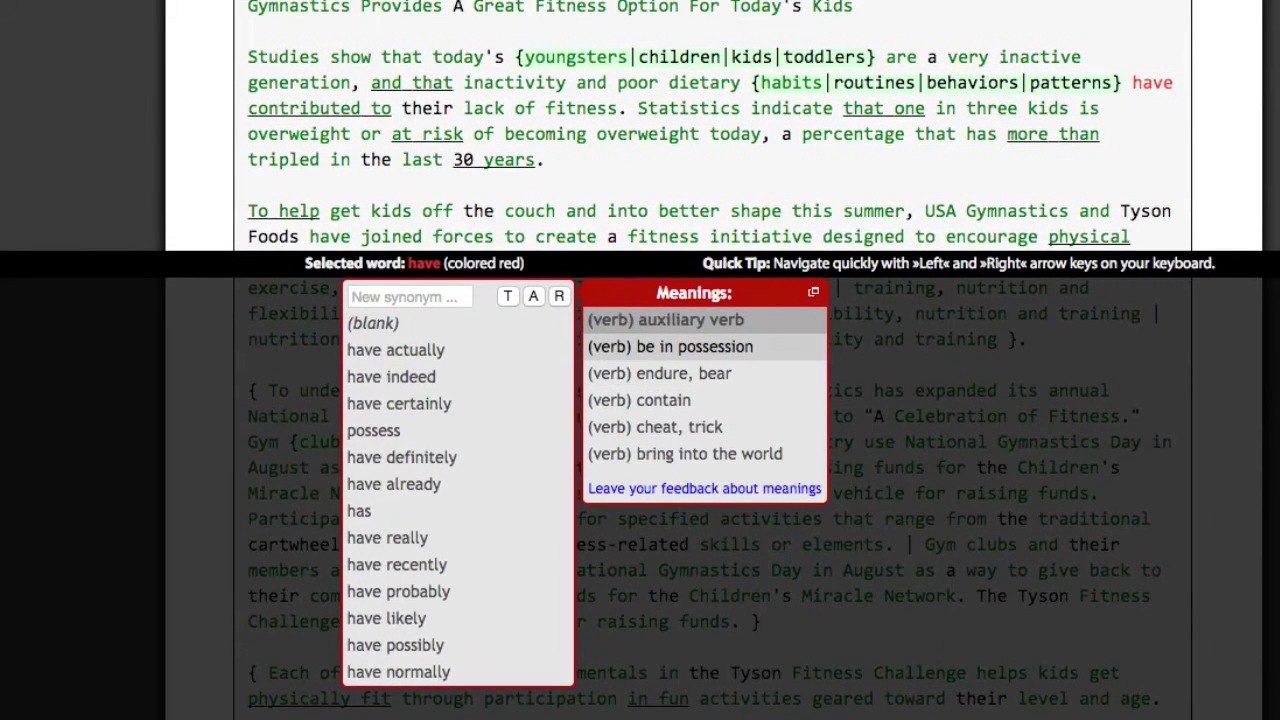
key("Left")
key("Left")
key("Right")
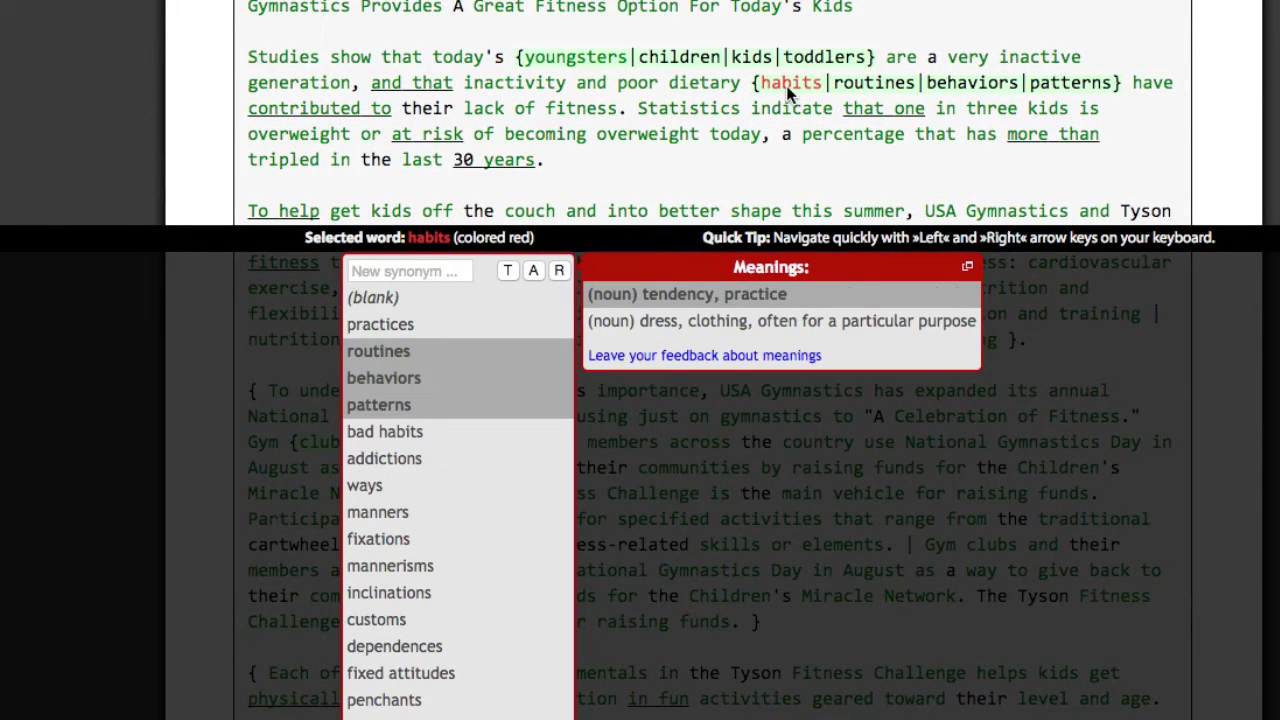
key("Right")
key("Right")
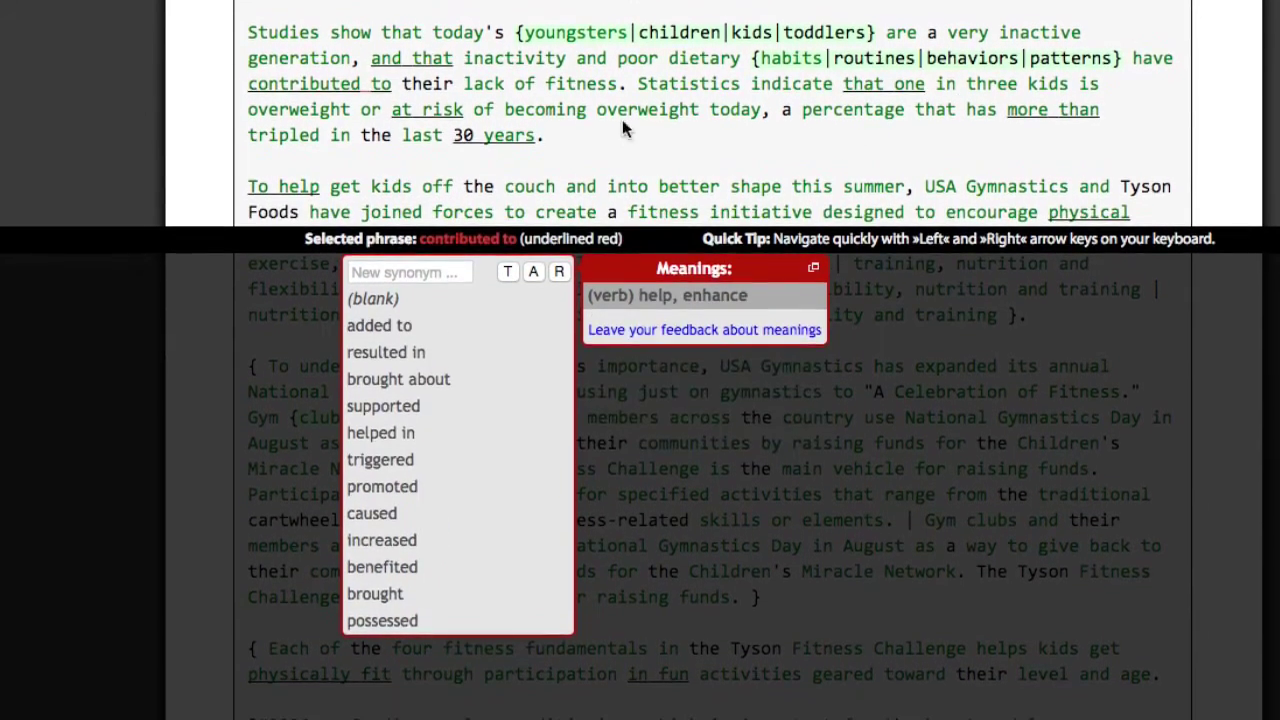
Go through the synonyms for the single words inside "contributed to" and onward to "that one", return to "of", and close the suggestions
key("Down")
key("Right")
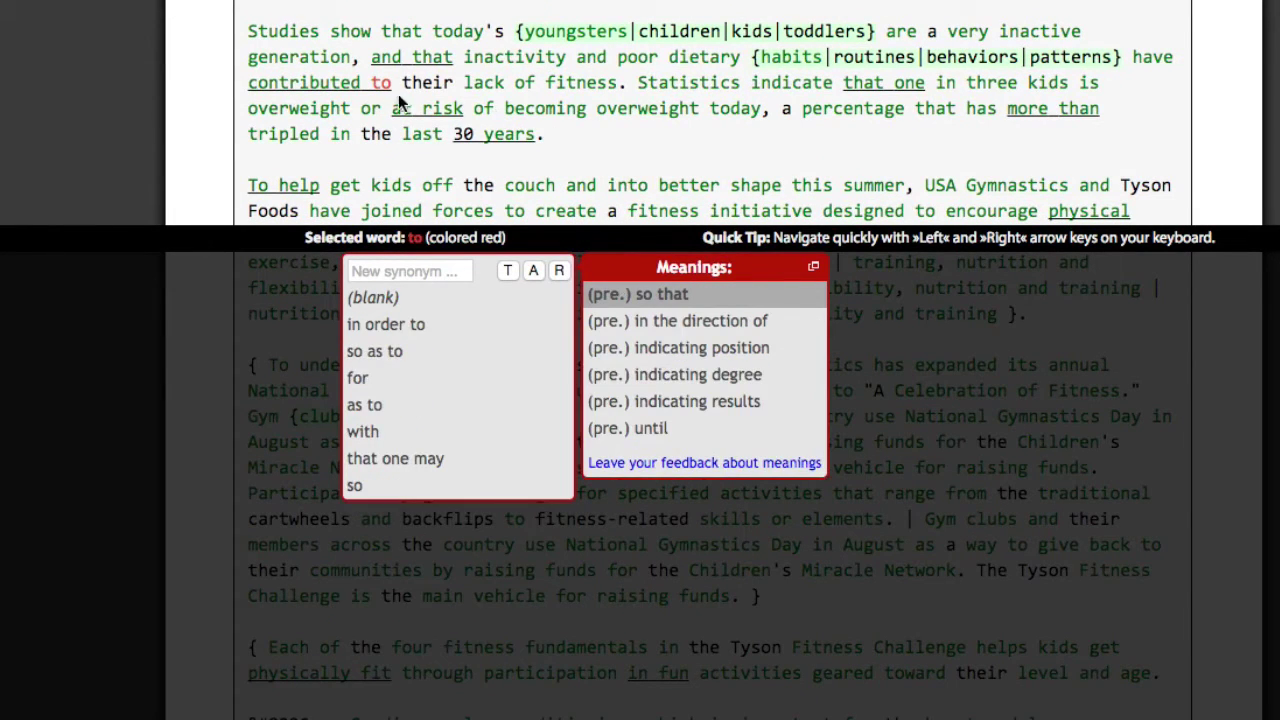
key("Right")
key("Right")
key("Right")
key("Right")
key("Right")
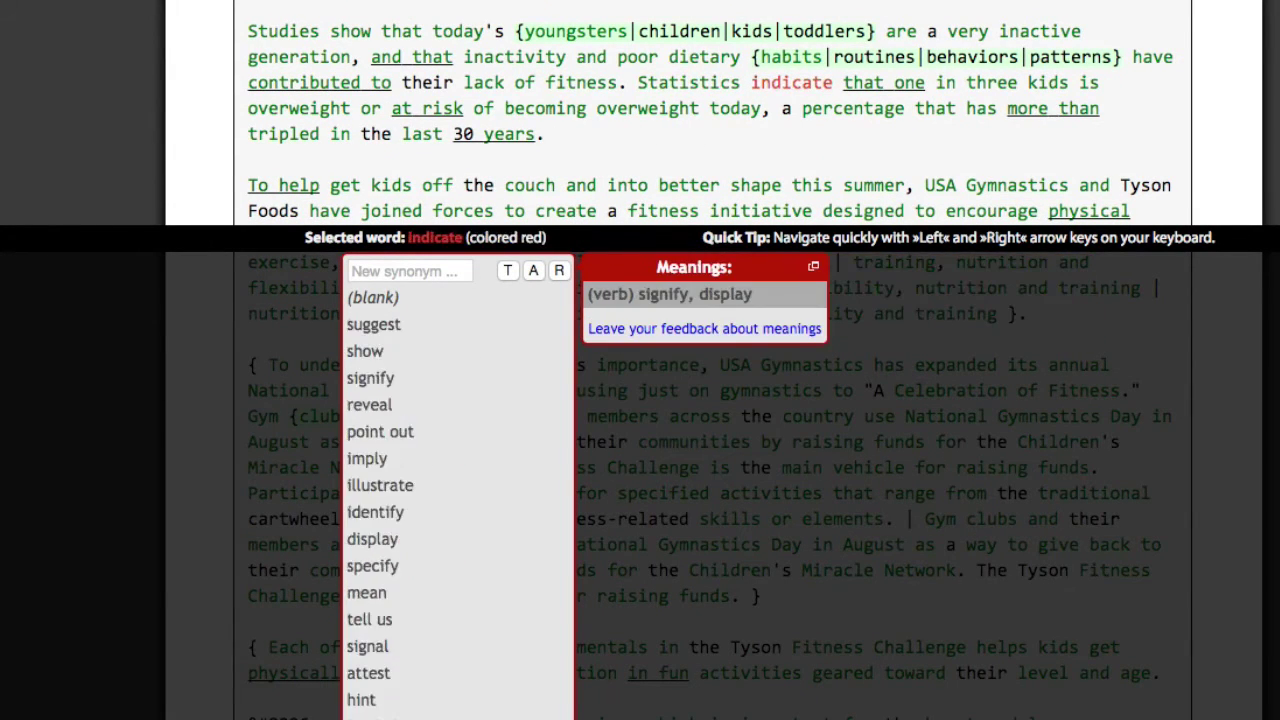
key("Right")
key("Up")
key("Left")
key("Left")
key("Left")
key("Left")
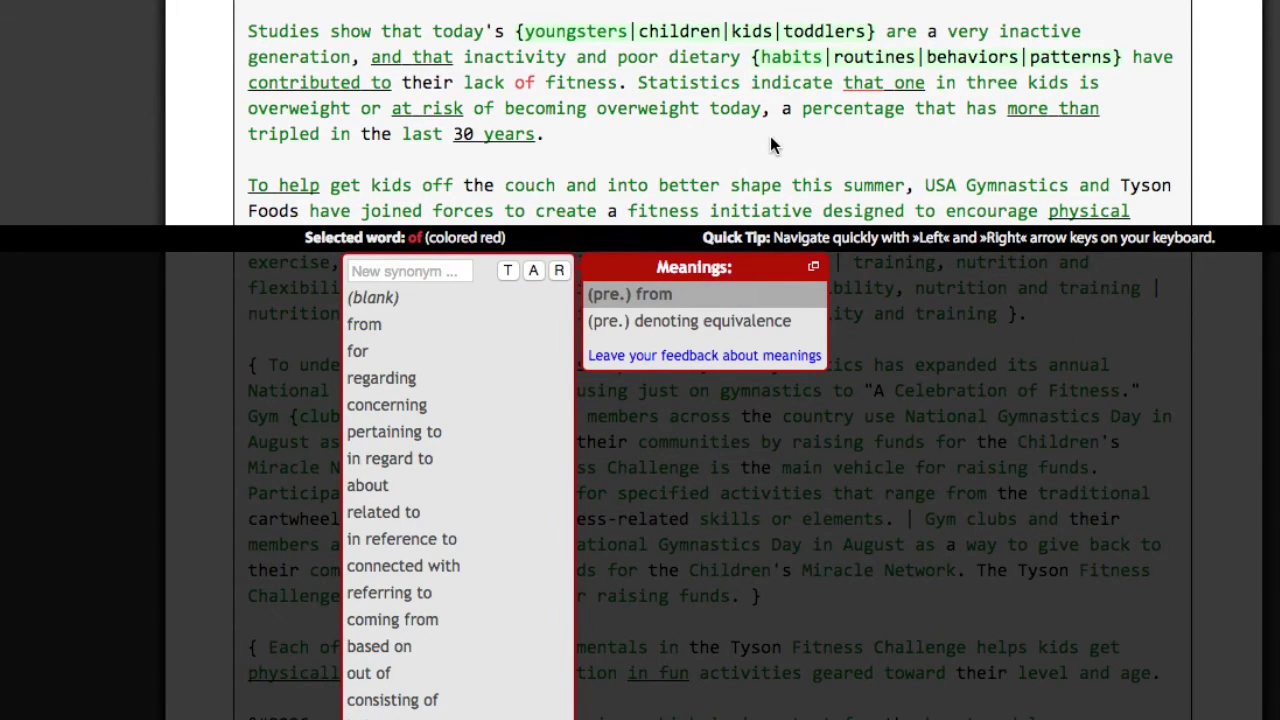
key("Escape")
Look through the rewritten article and exit Fast Mode
scroll(680, 255, "up", 2)
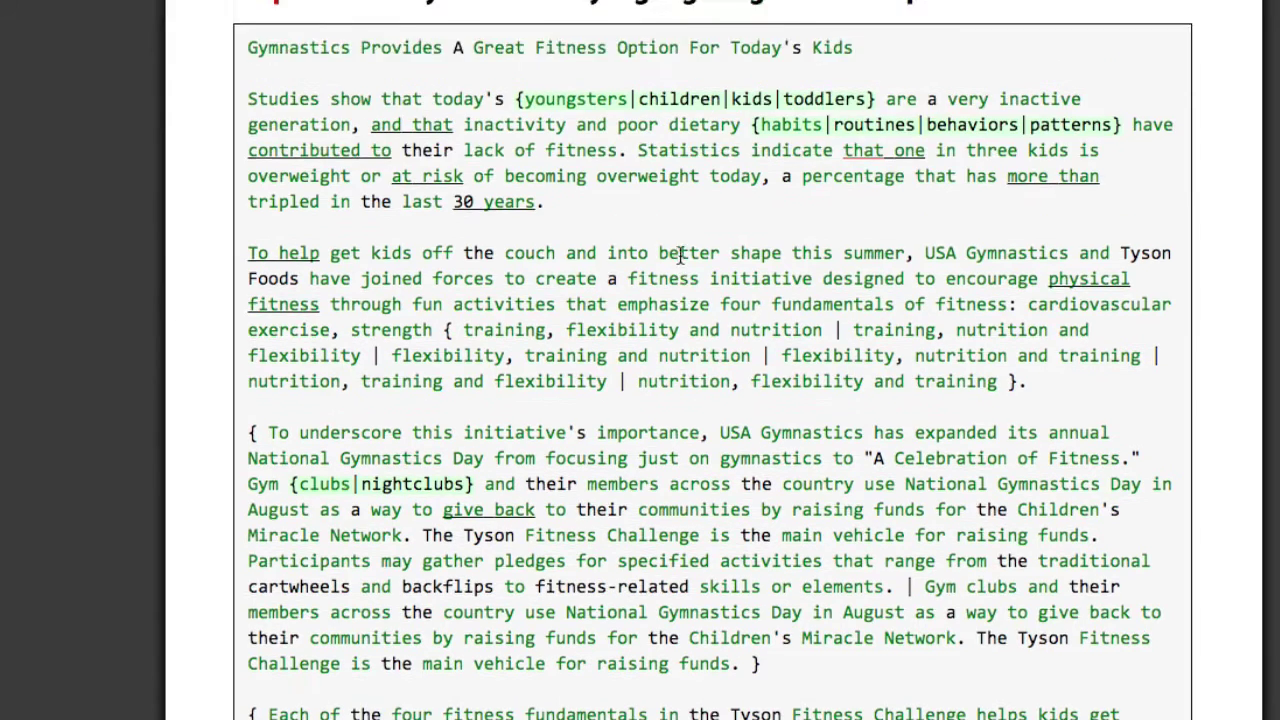
scroll(680, 255, "up", 2)
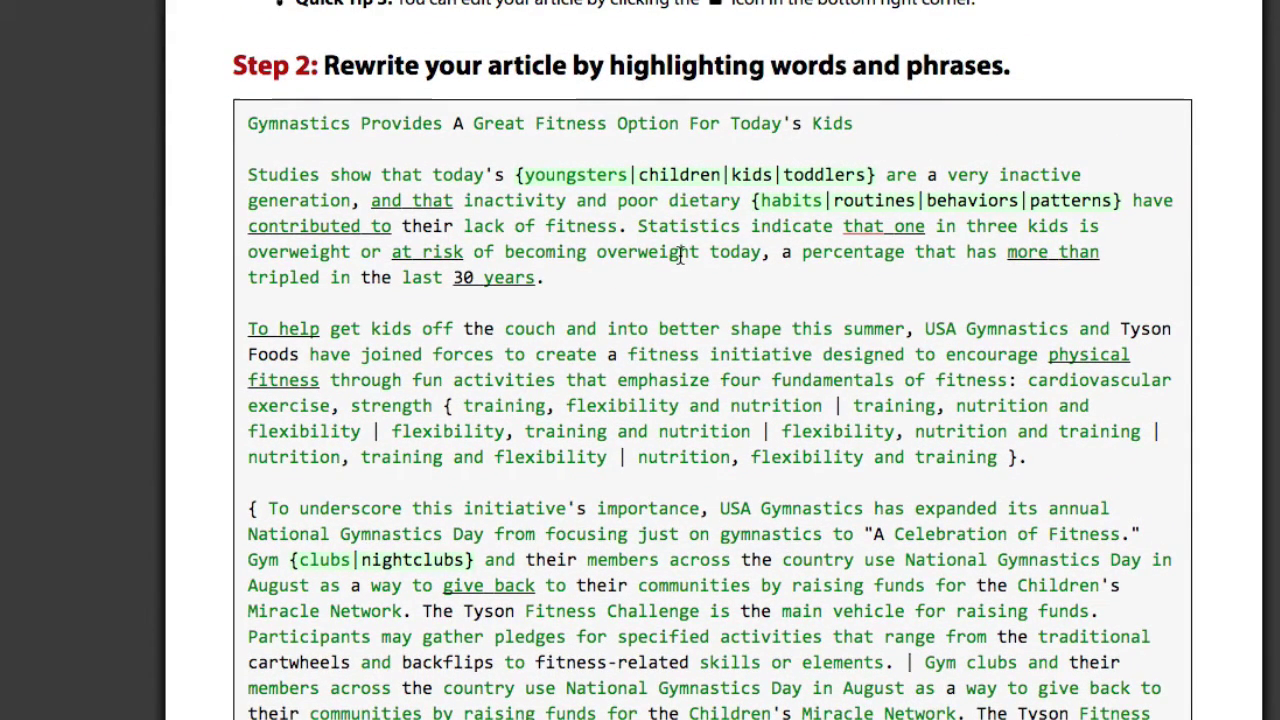
scroll(894, 277, "down", 6)
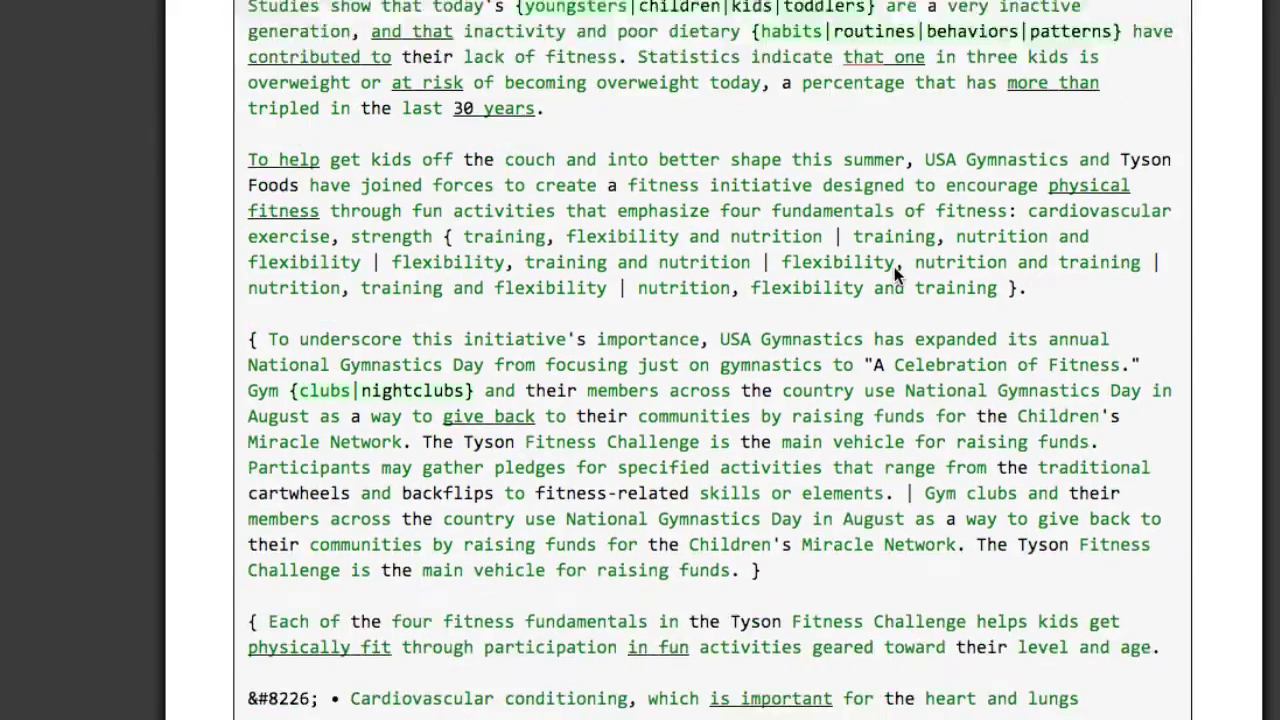
scroll(894, 277, "down", 20)
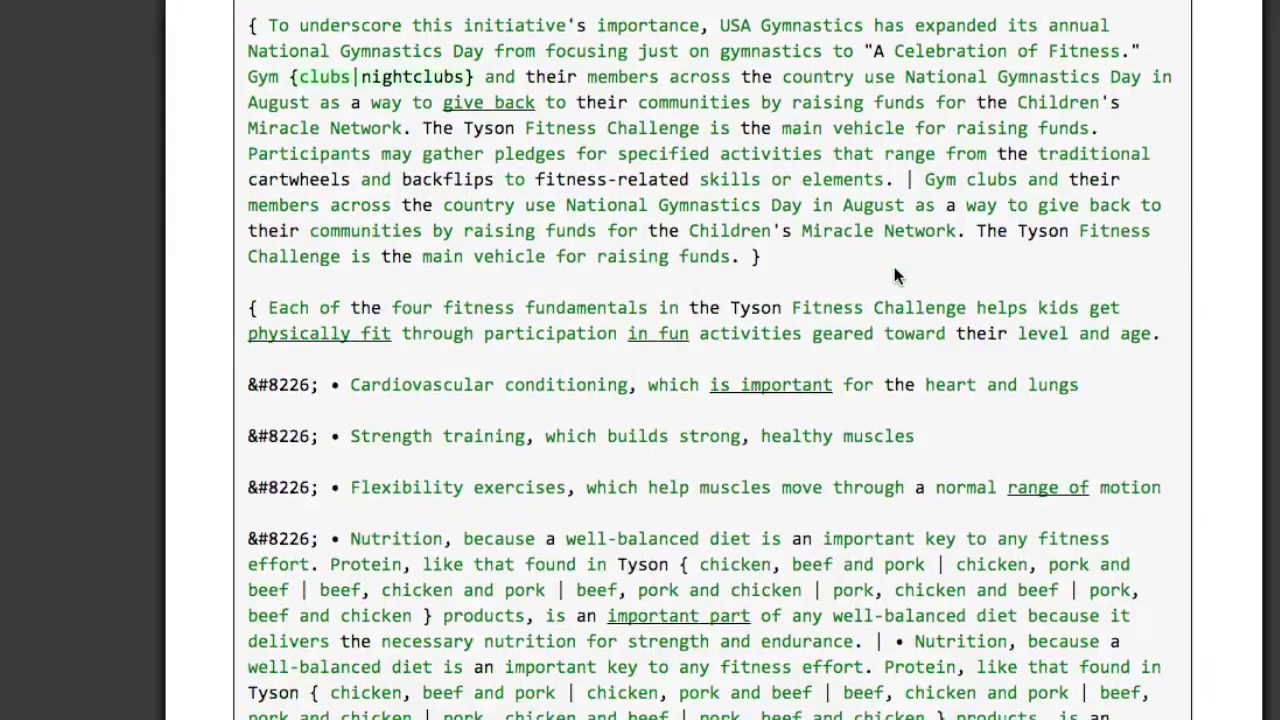
scroll(894, 277, "up", 20)
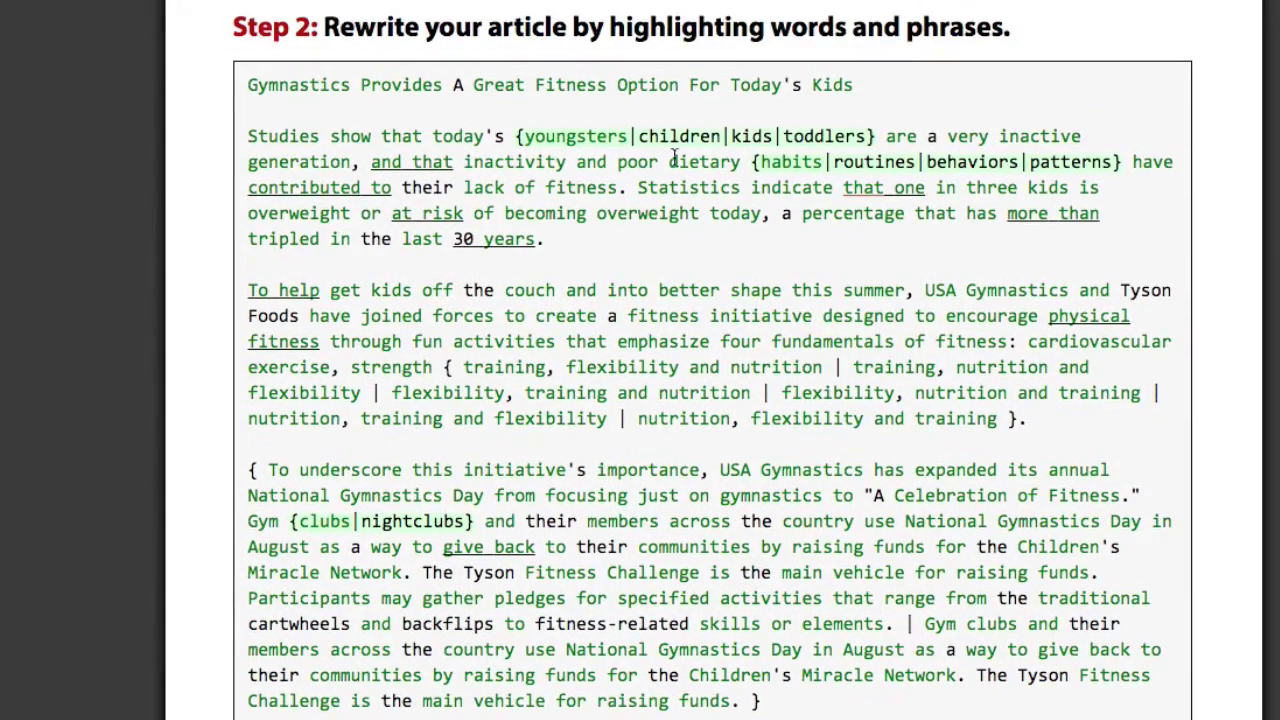
scroll(725, 343, "down", 20)
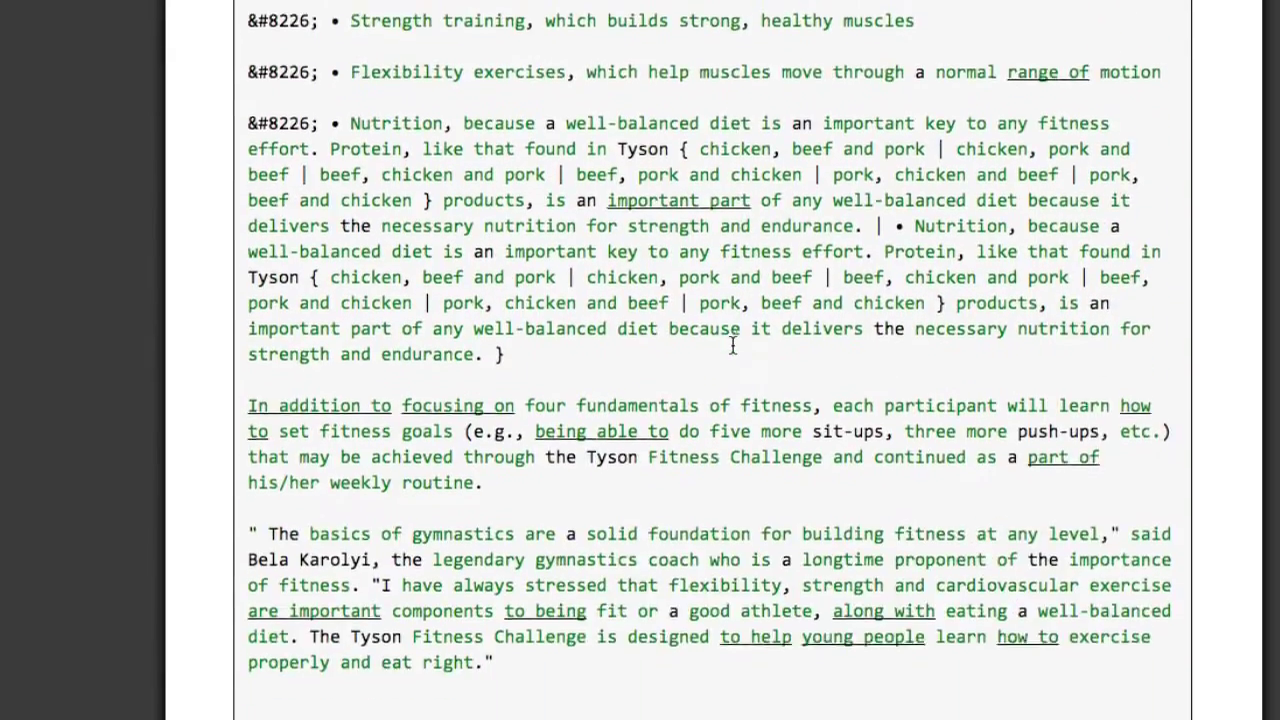
scroll(732, 345, "down", 5)
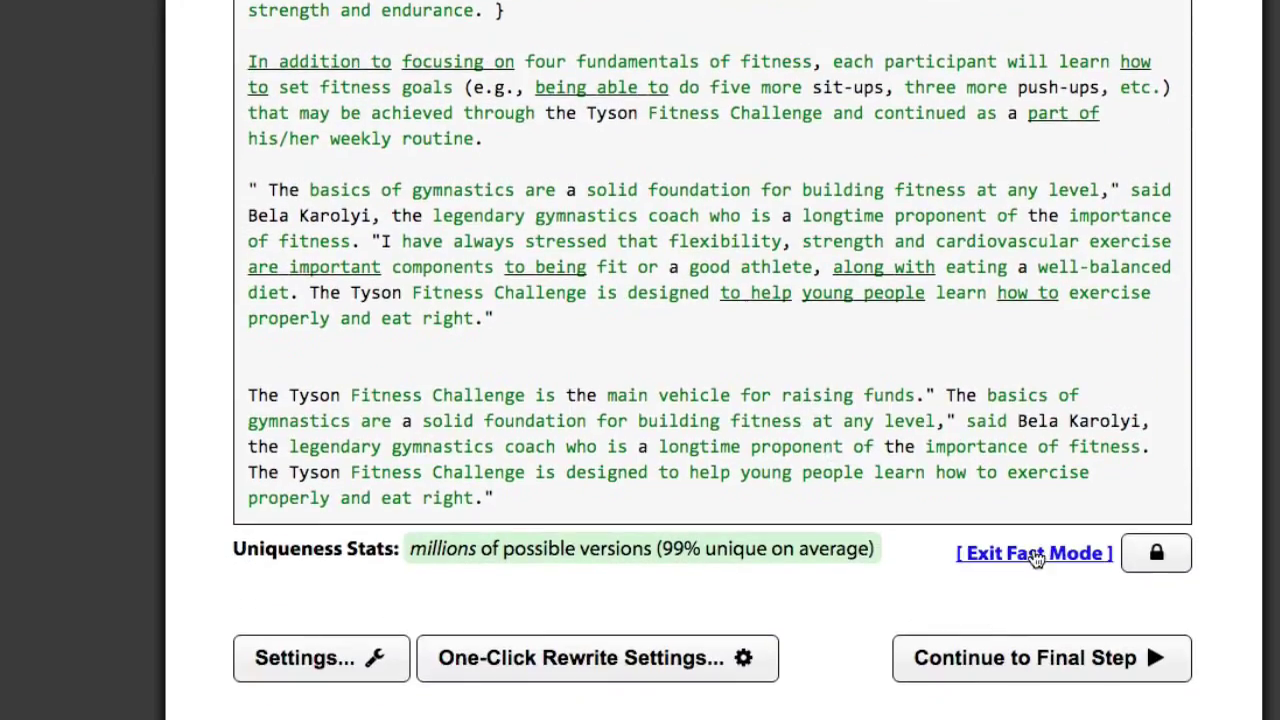
left_click(1034, 553)
Open the One-Click Rewrite Settings and examine the synonym amount, multi-level spinning and protected keywords options
scroll(848, 560, "down", 20)
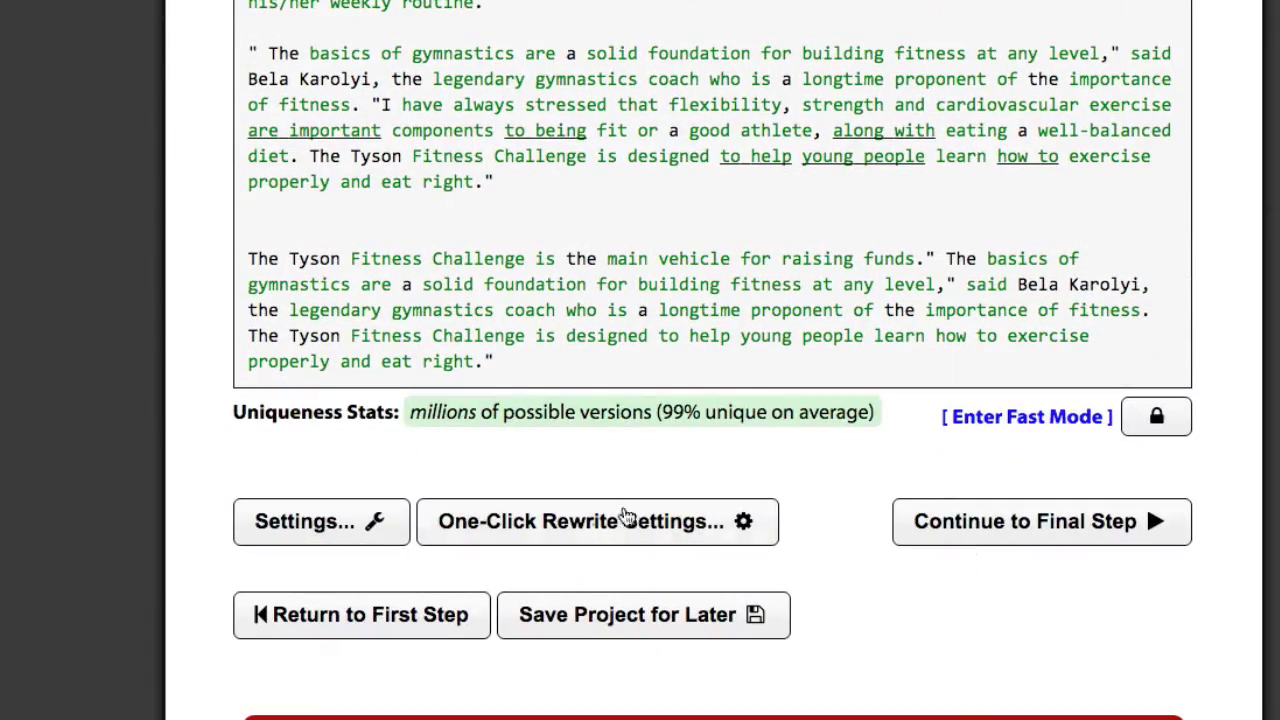
left_click(628, 528)
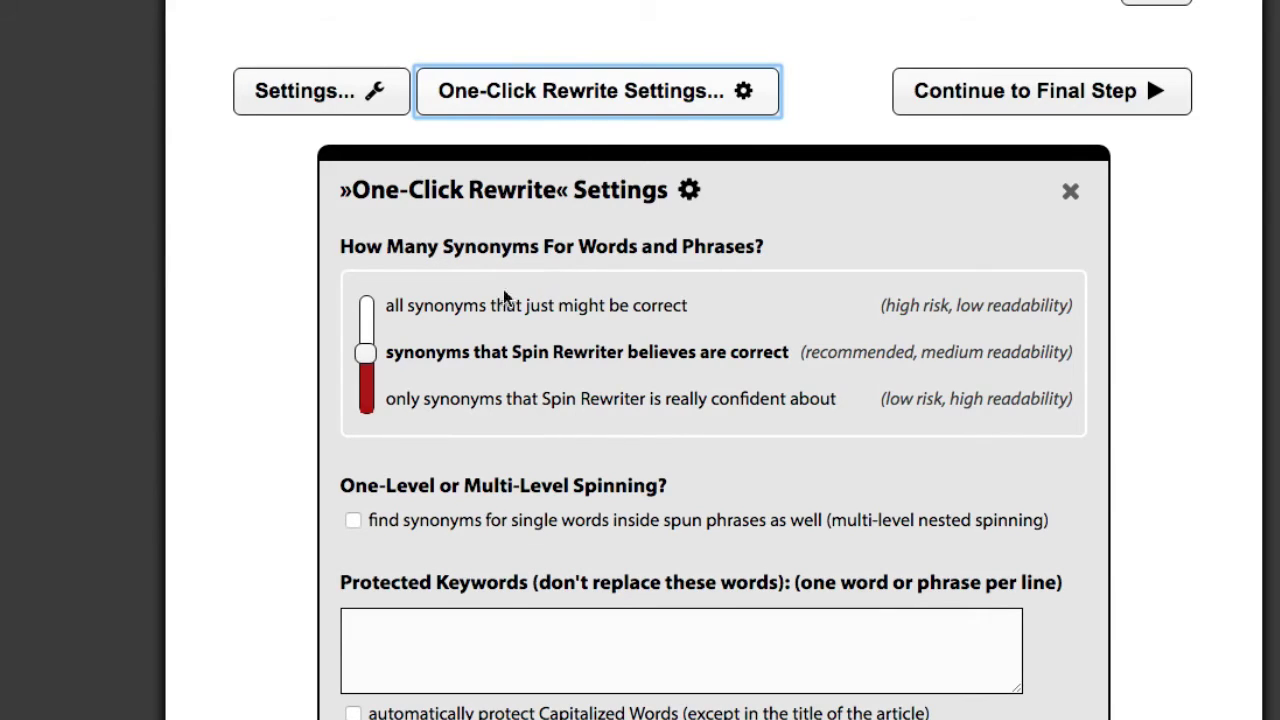
left_click(432, 680)
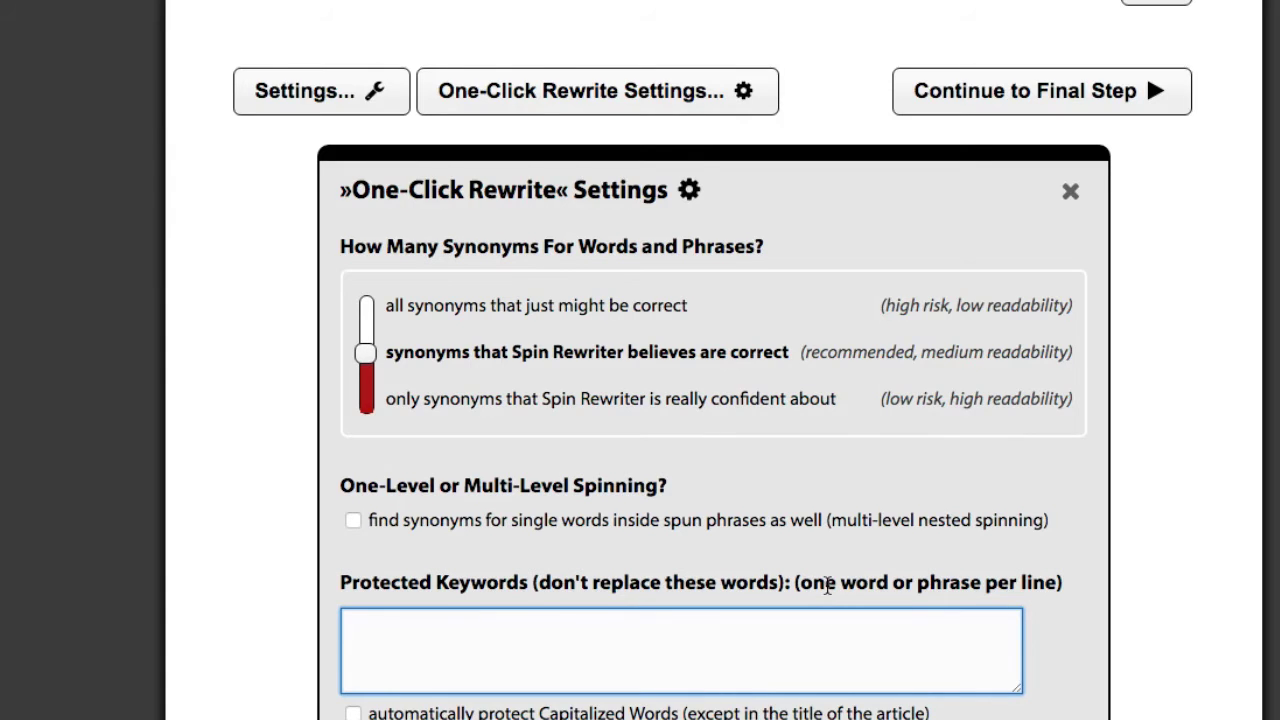
Continue to the final step to finalize the rewritten article
scroll(826, 585, "up", 5)
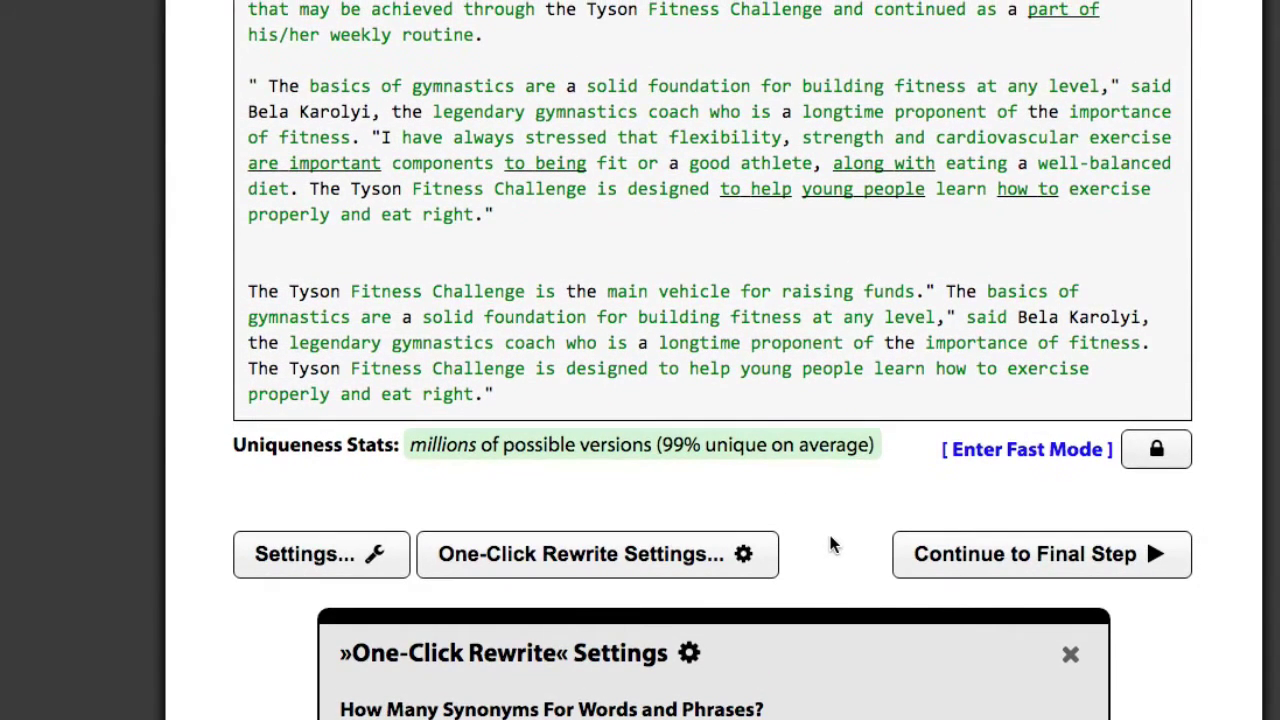
left_click(975, 560)
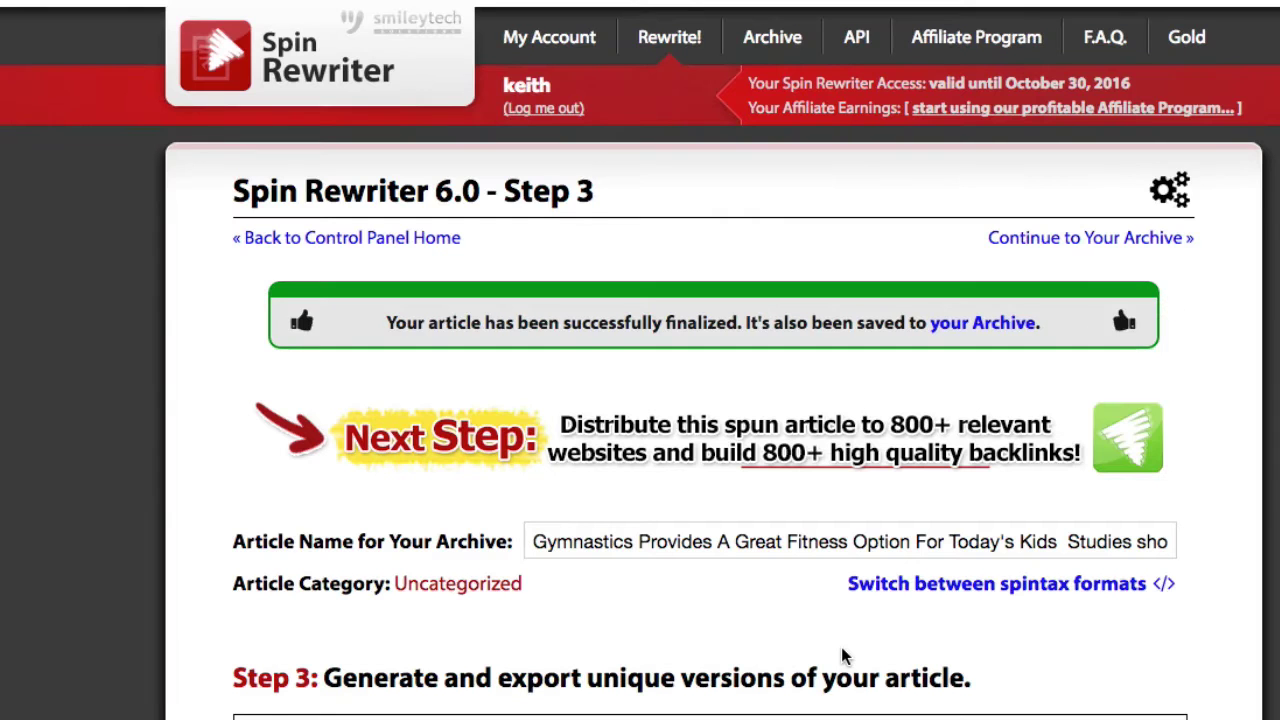
Review the available spintax formats and use { first option | second option } for the article
scroll(1226, 620, "down", 4)
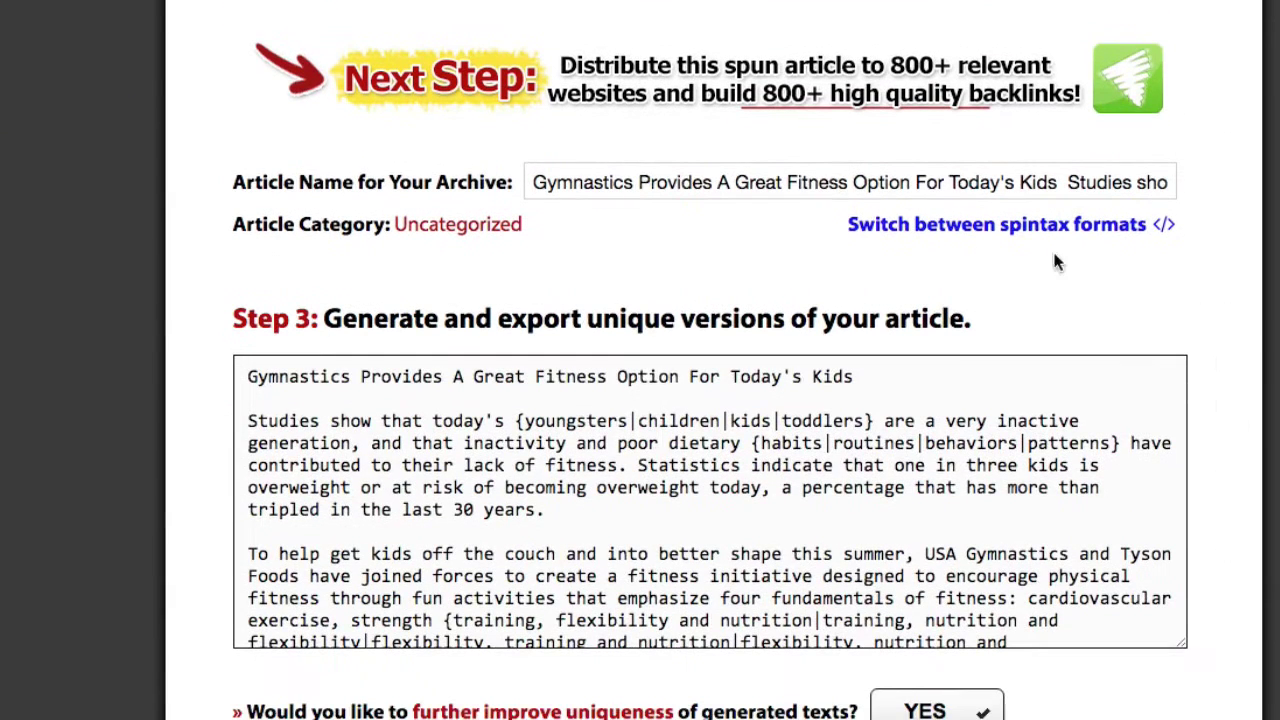
left_click(1008, 224)
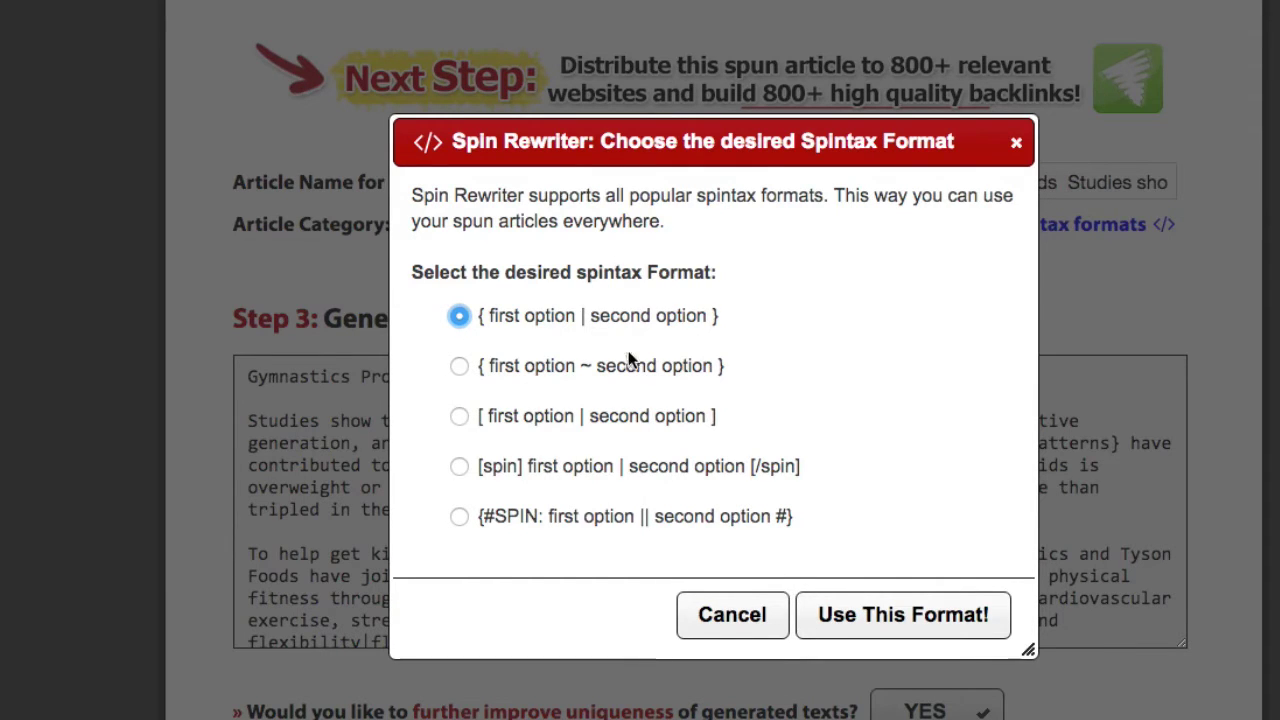
left_click(948, 617)
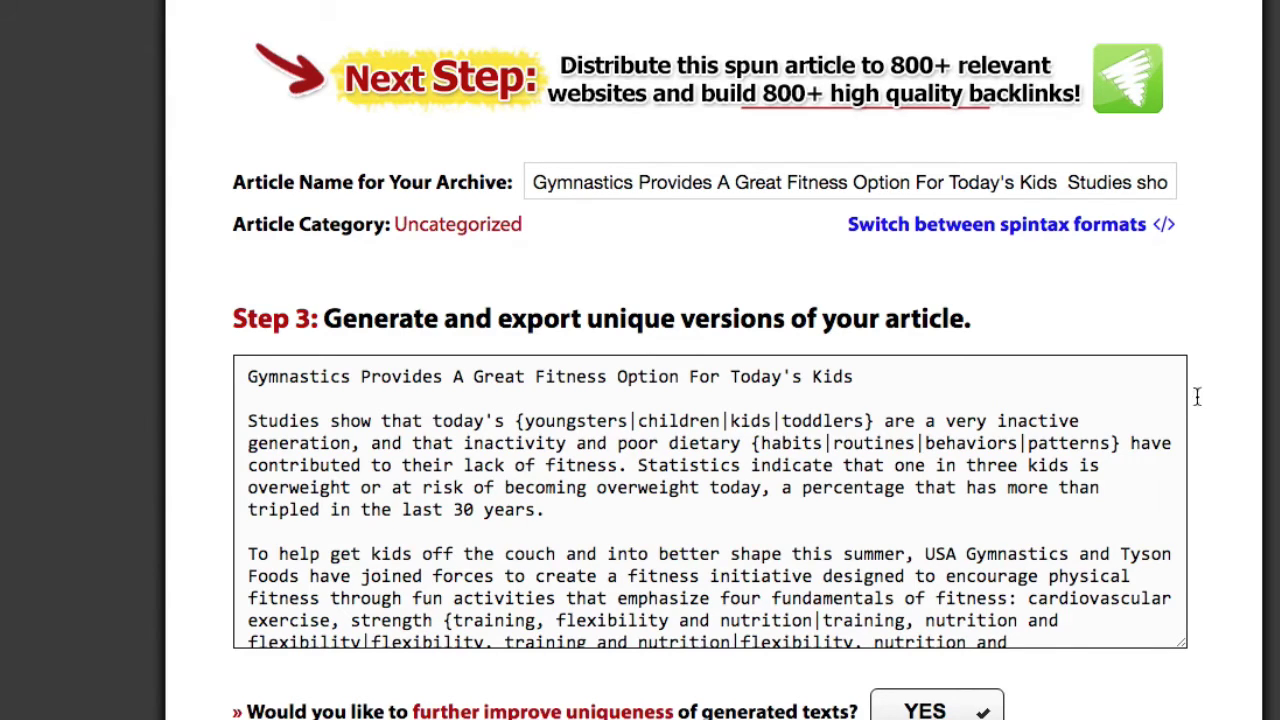
Switch the further uniqueness improvement of generated texts to NO and back to YES, and look over the ENL Semantic options
scroll(1226, 400, "down", 3)
scroll(1226, 400, "down", 2)
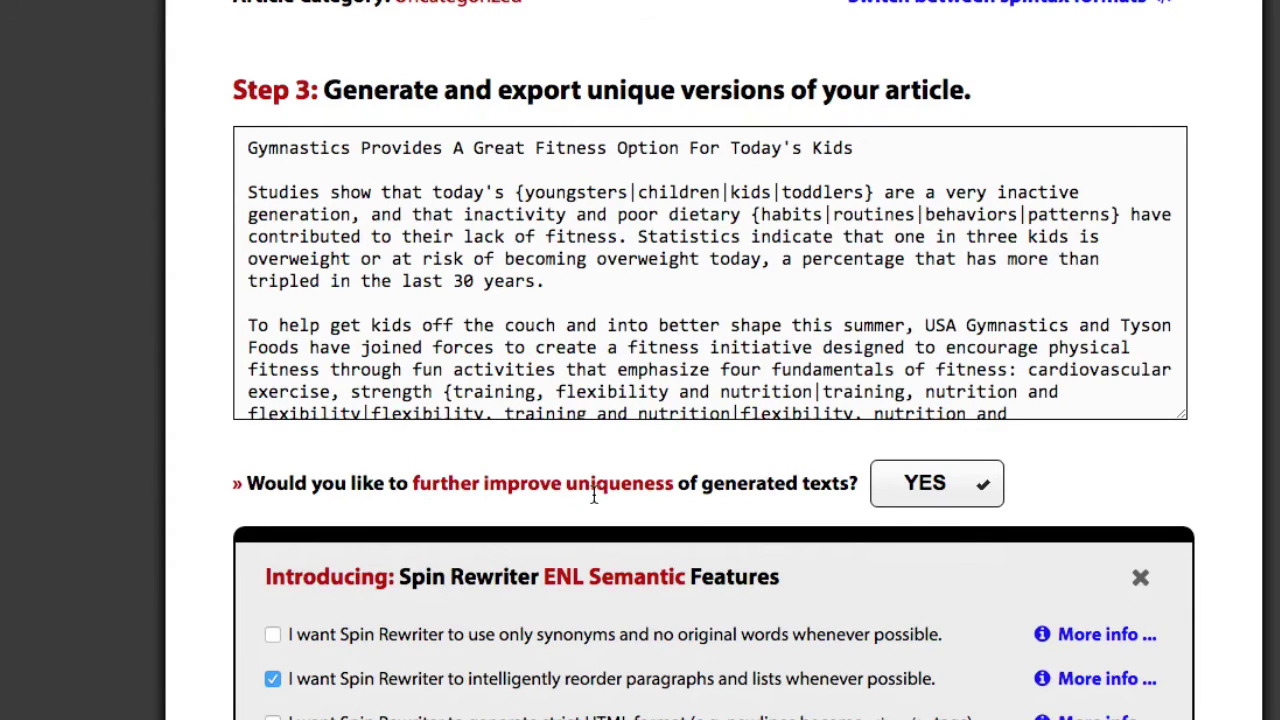
left_click(896, 500)
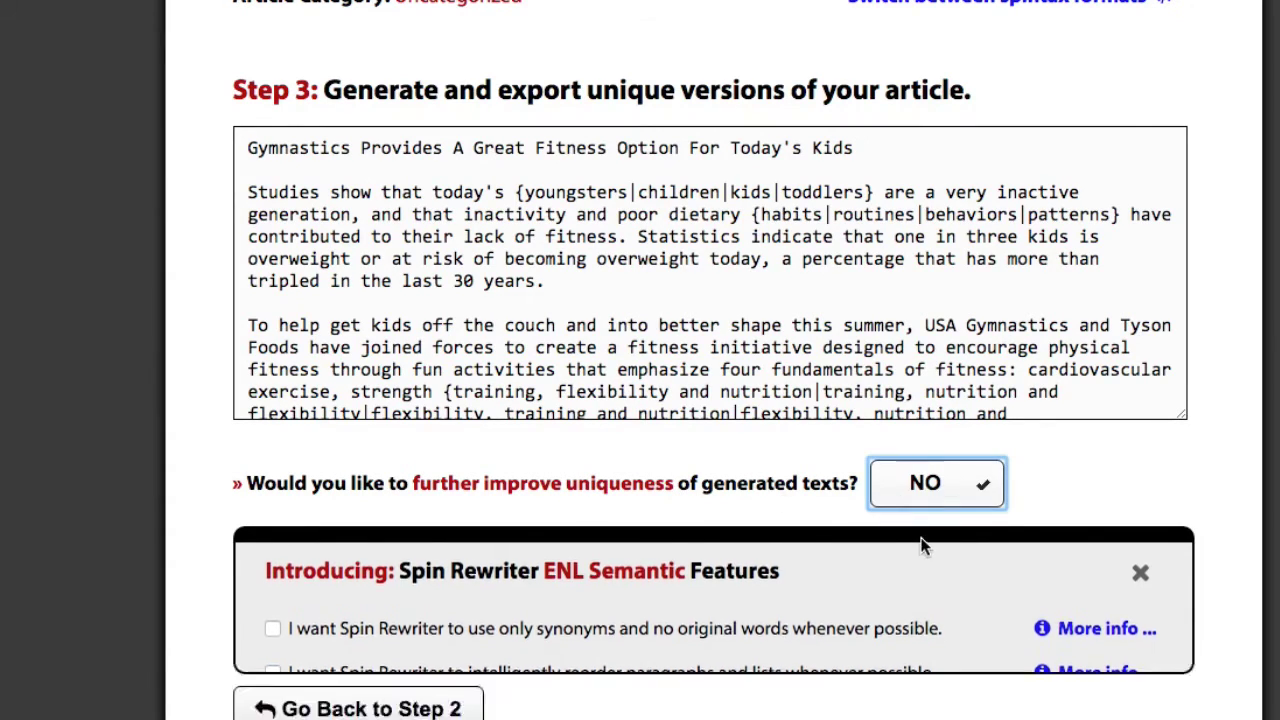
left_click(896, 500)
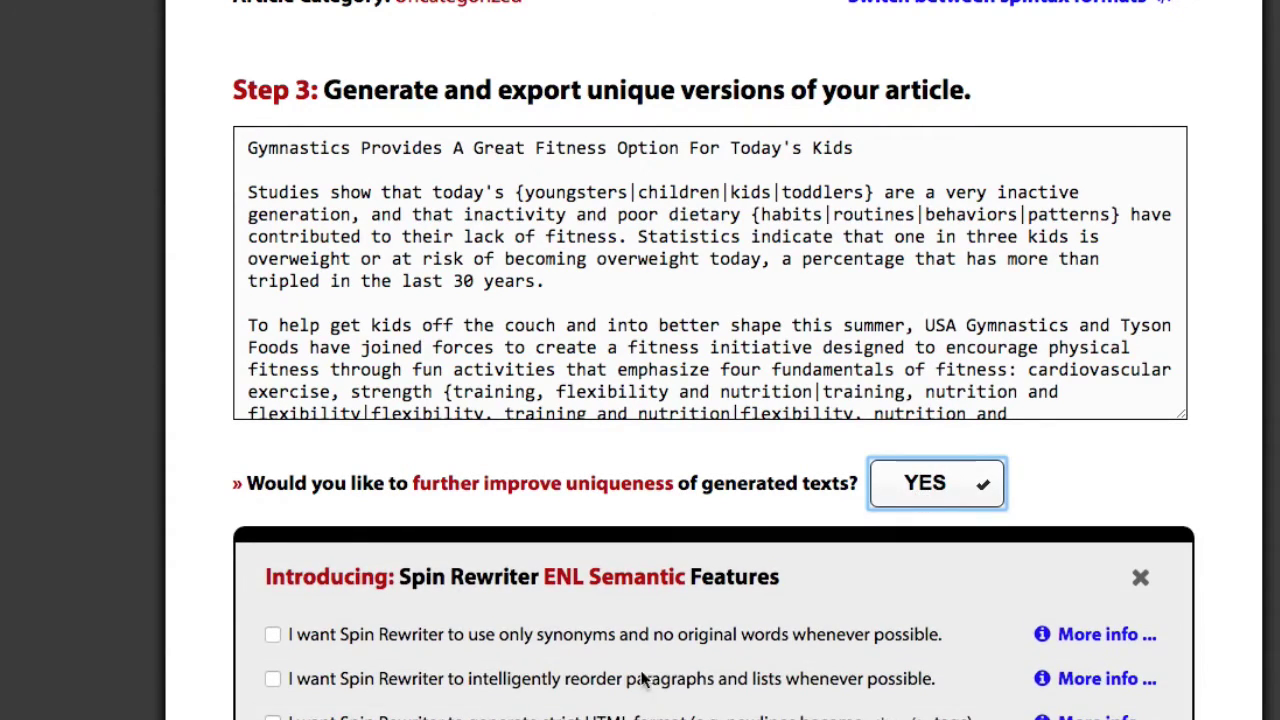
scroll(460, 635, "down", 1)
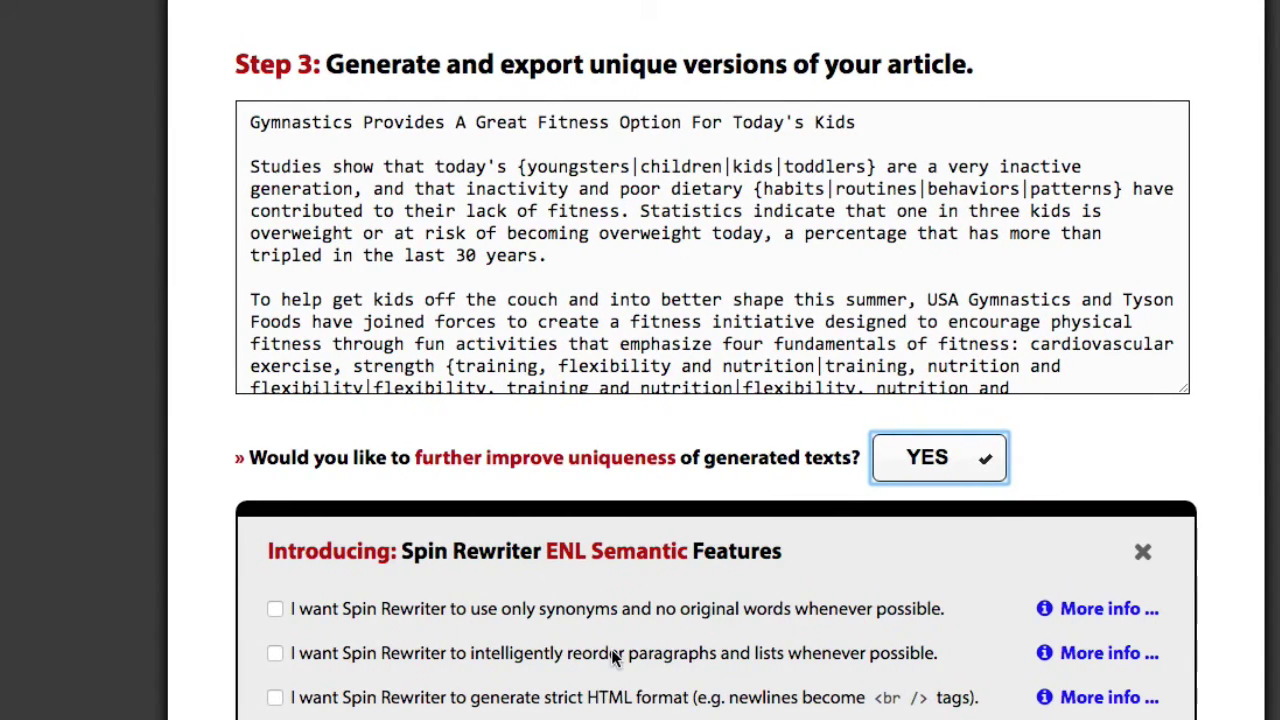
Enable intelligent reordering of paragraphs and lists, and fetch relevant videos for the primary keyword fitness
left_click(275, 653)
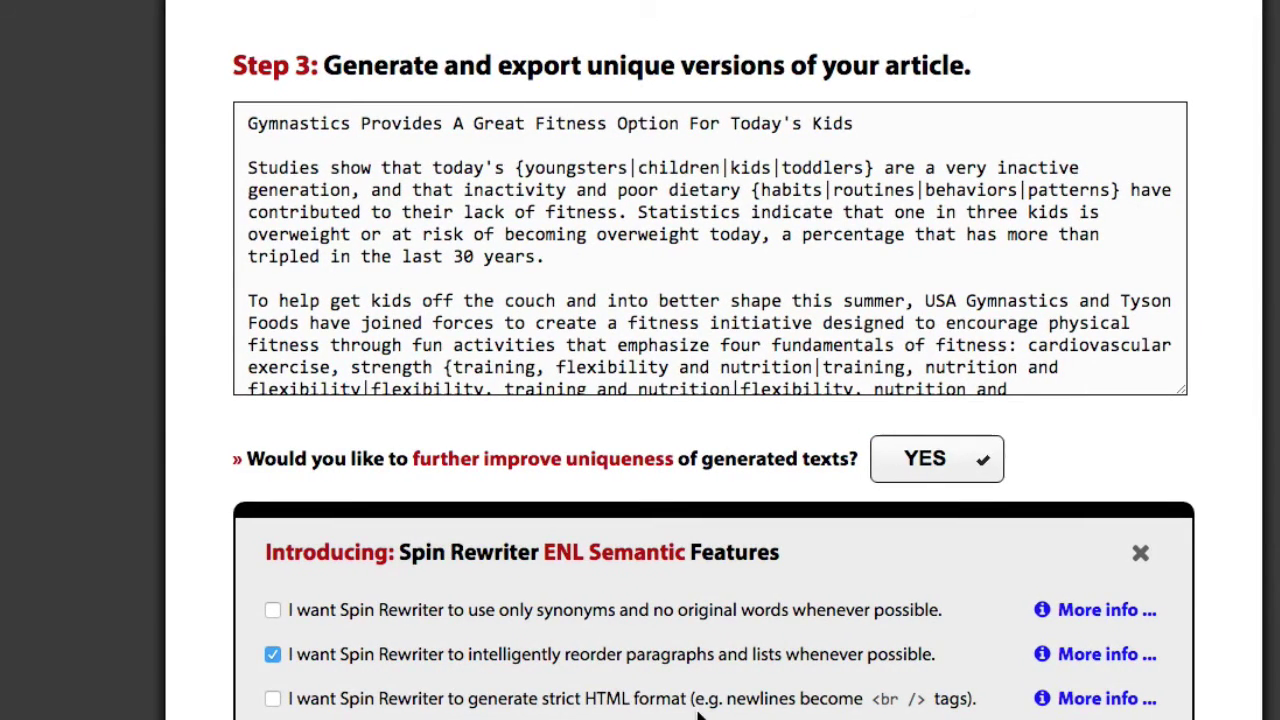
scroll(652, 700, "down", 3)
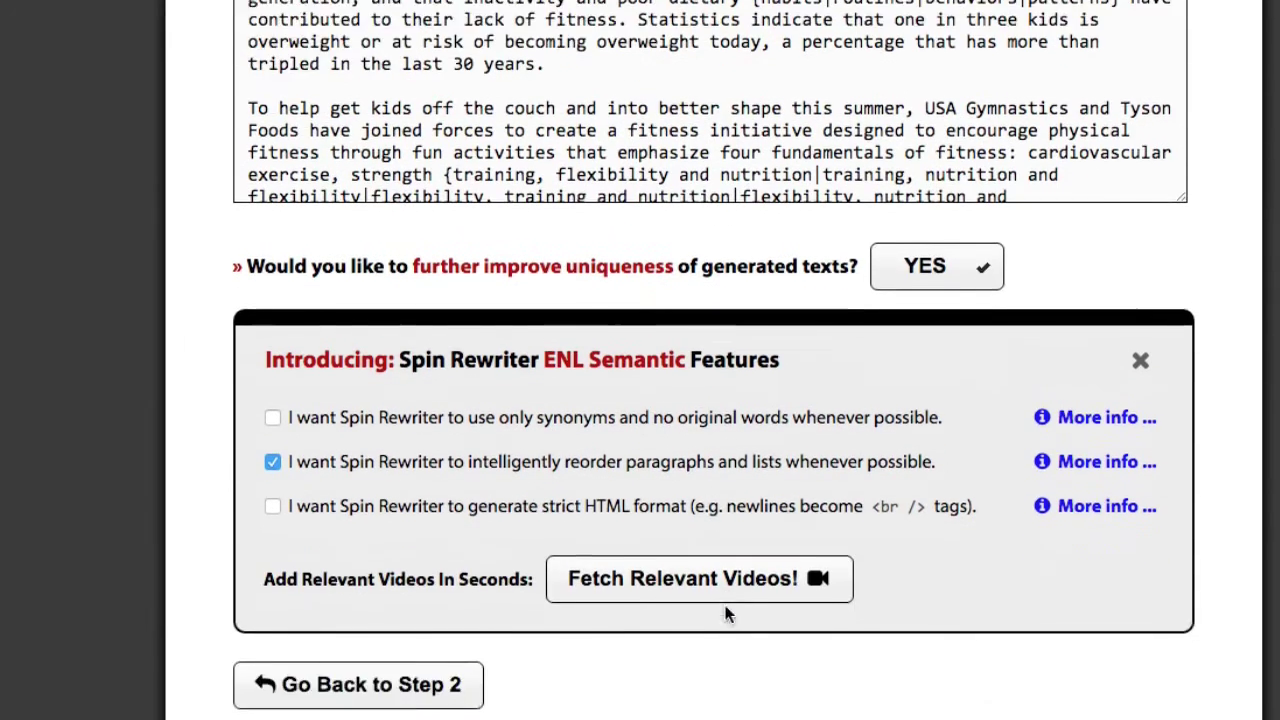
scroll(880, 409, "down", 1)
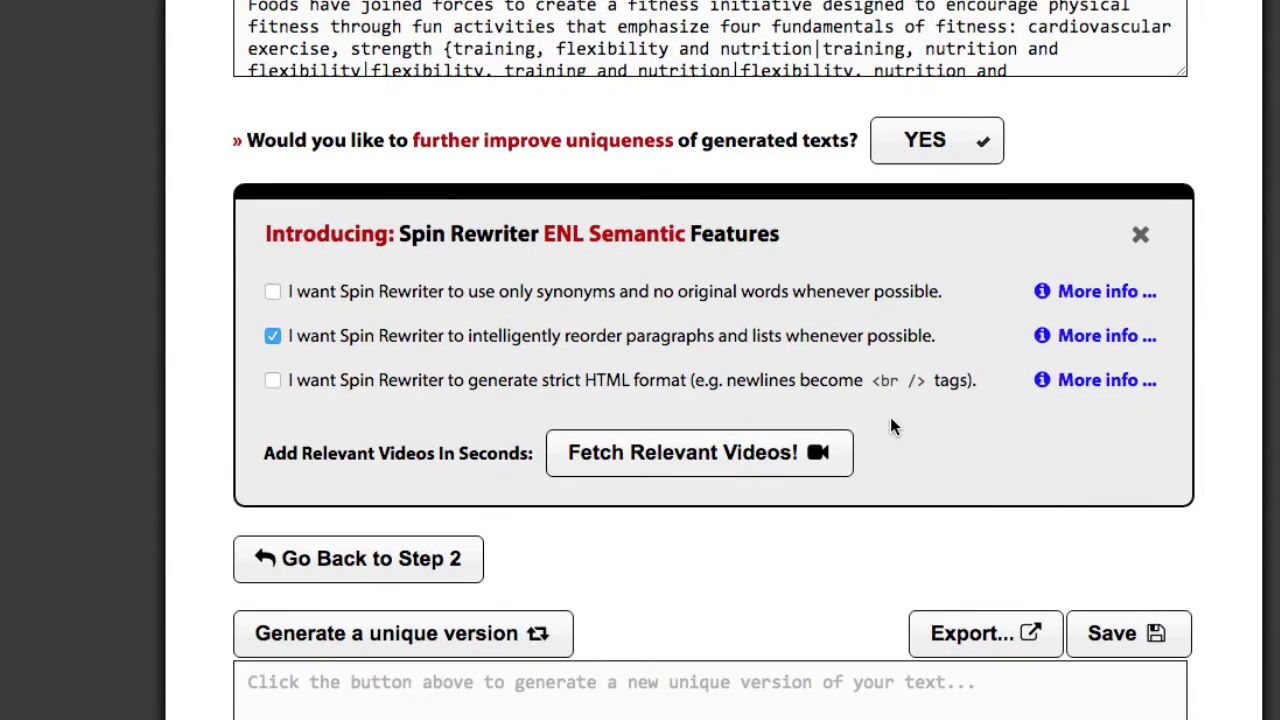
left_click(692, 456)
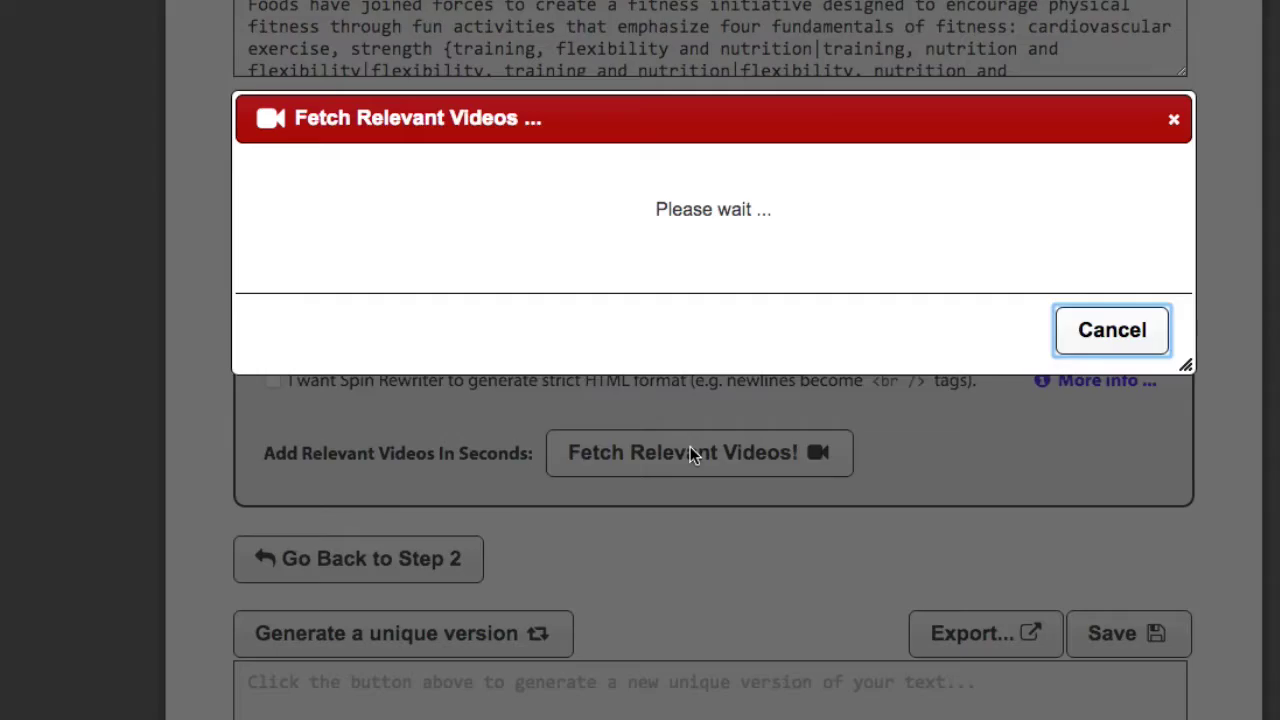
type("fin")
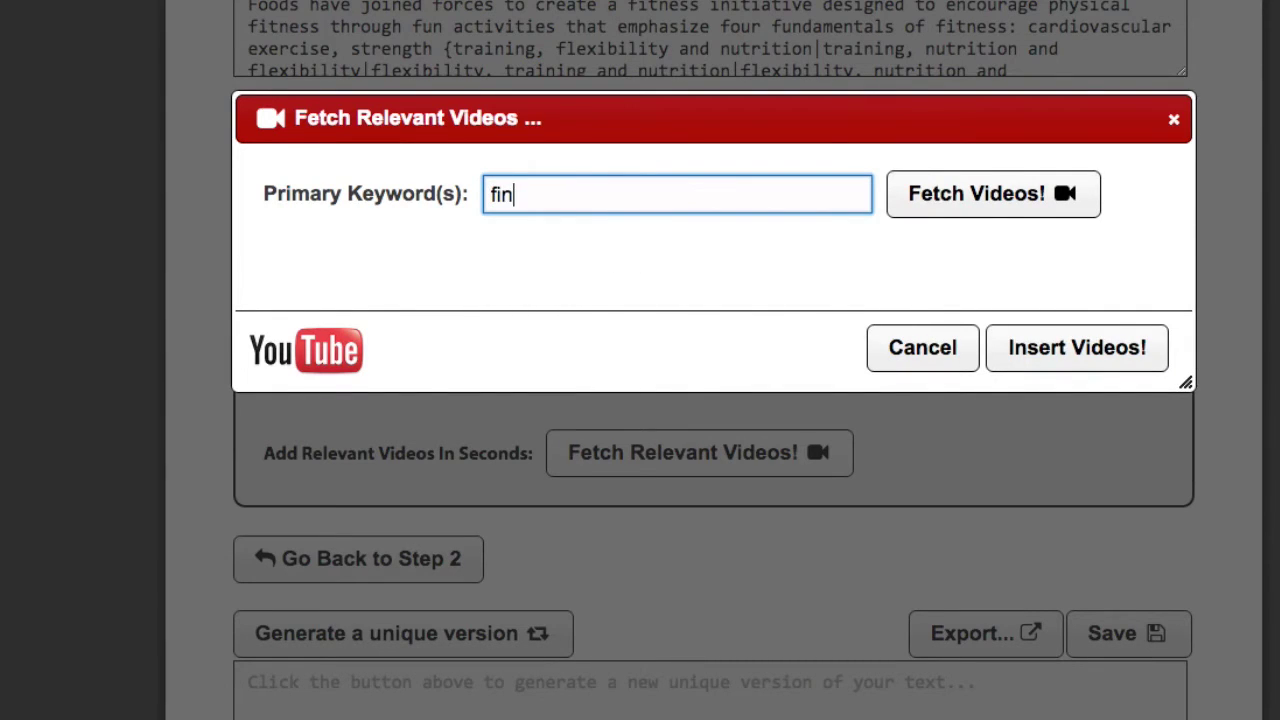
key("BackSpace")
type("tness")
left_click(986, 203)
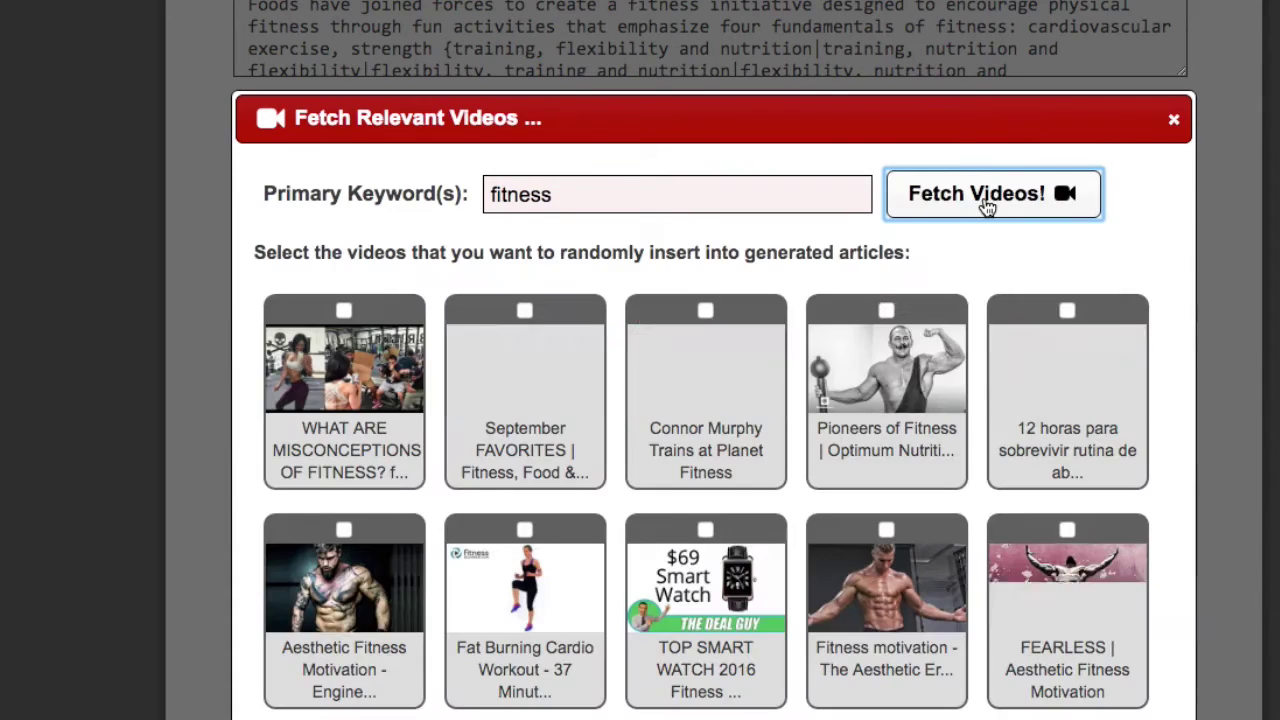
Select the first three fetched fitness videos and insert them as the relevant videos for generated articles
left_click(344, 370)
left_click(525, 370)
left_click(706, 370)
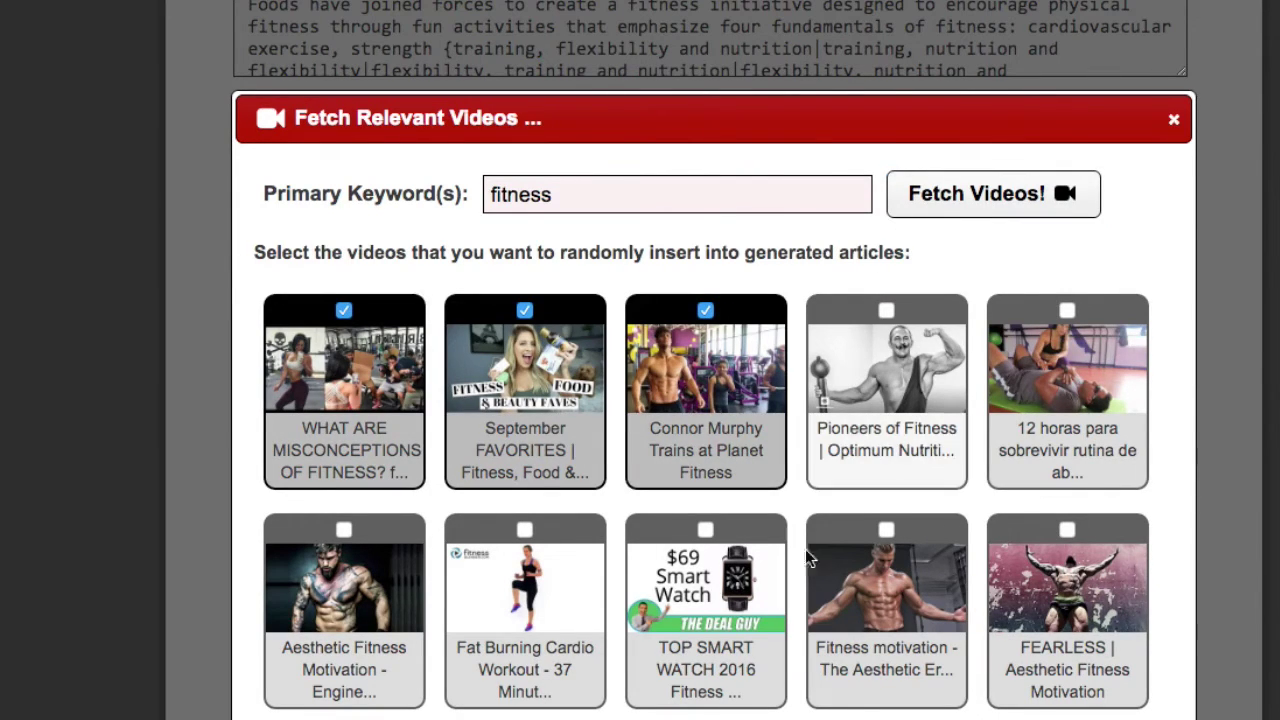
left_click(750, 716)
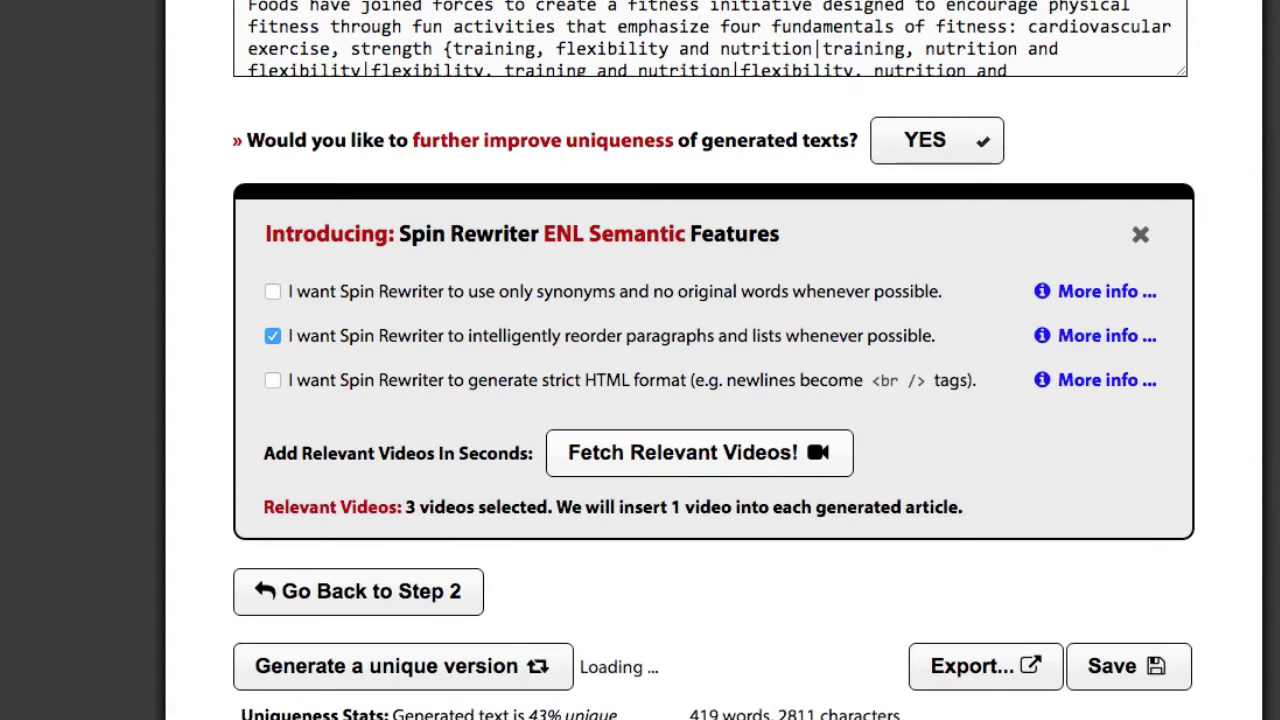
Review the uniqueness stats and read through the text of the generated article version
scroll(665, 676, "down", 1)
scroll(717, 586, "up", 2)
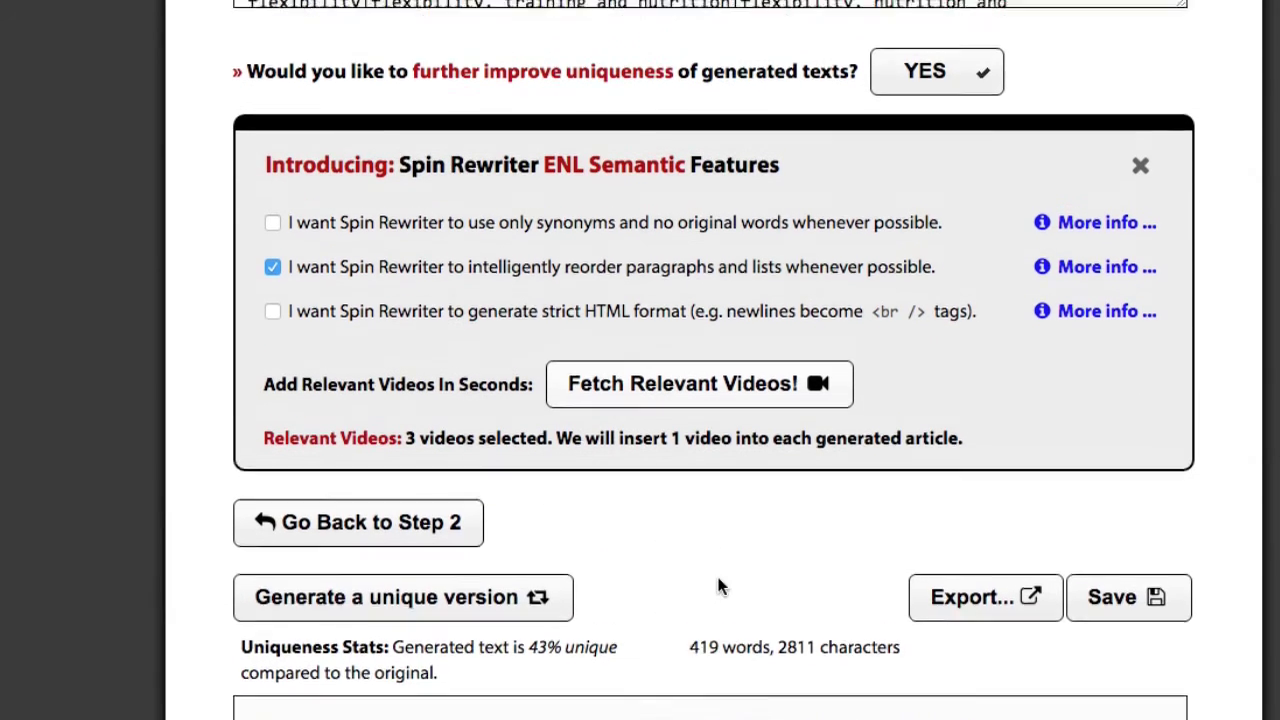
scroll(717, 630, "down", 1)
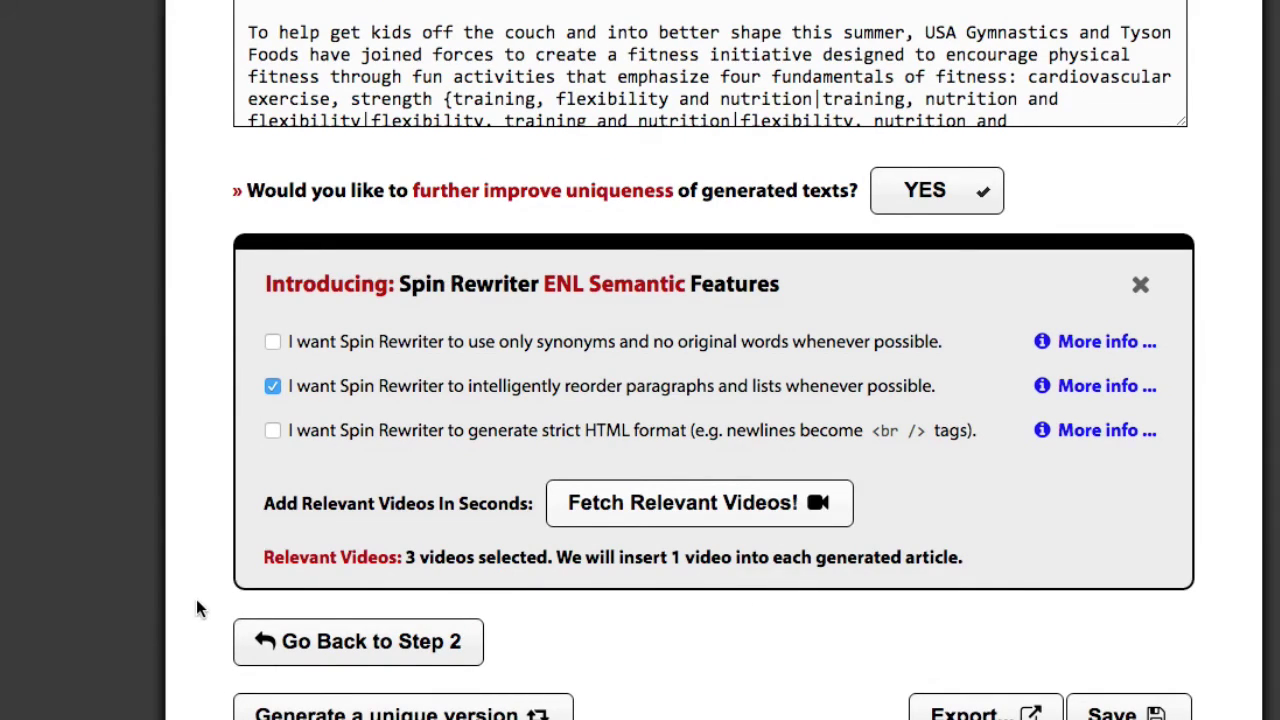
scroll(196, 600, "down", 3)
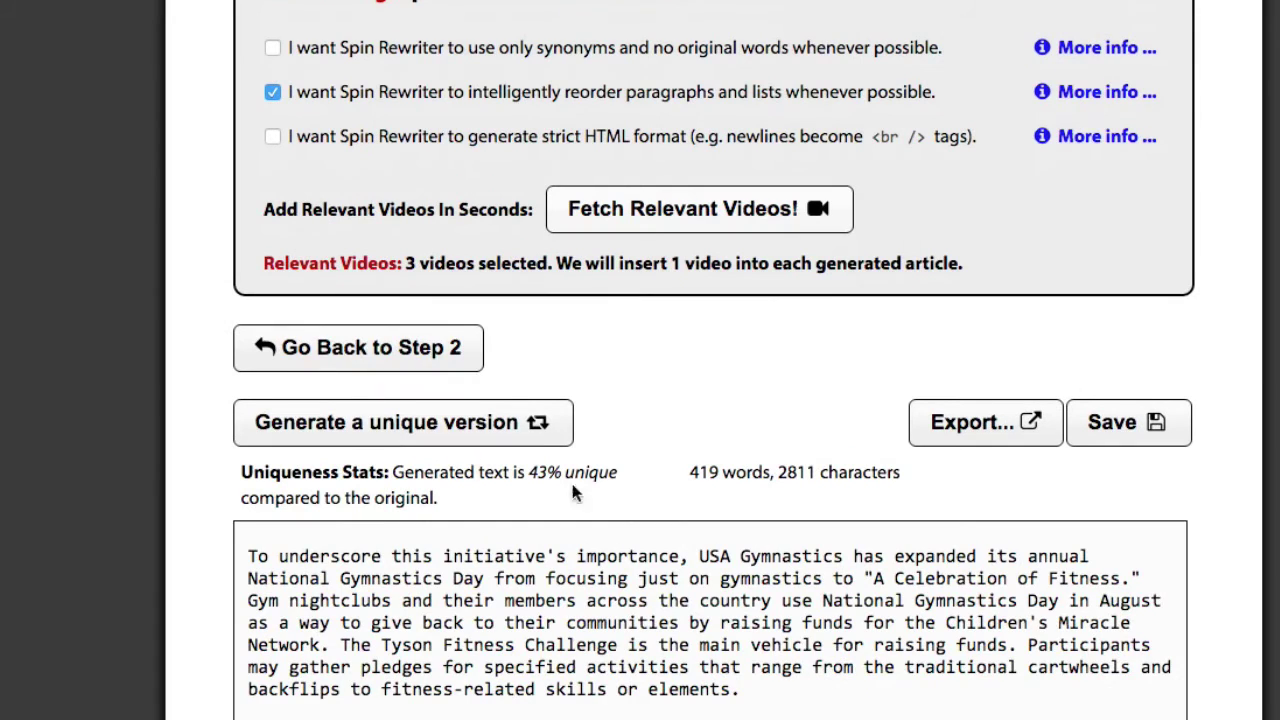
scroll(648, 686, "down", 2)
scroll(648, 686, "up", 1)
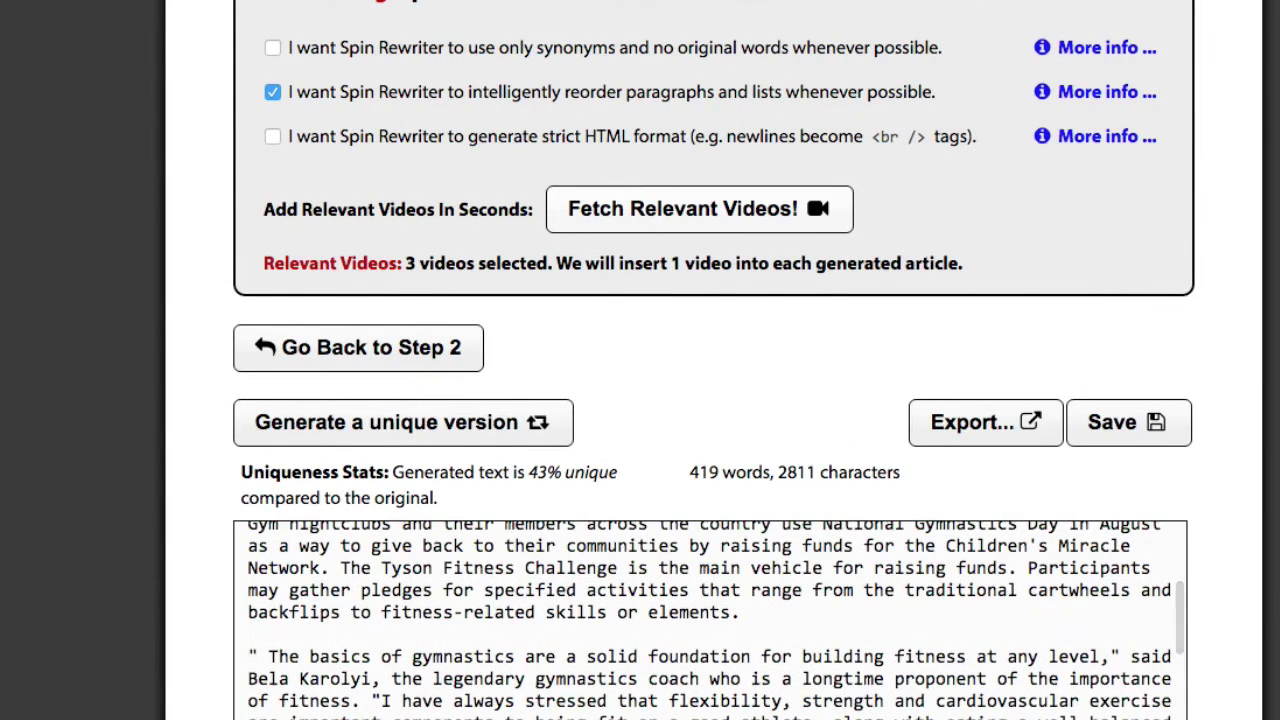
scroll(755, 607, "down", 4)
scroll(755, 607, "down", 2)
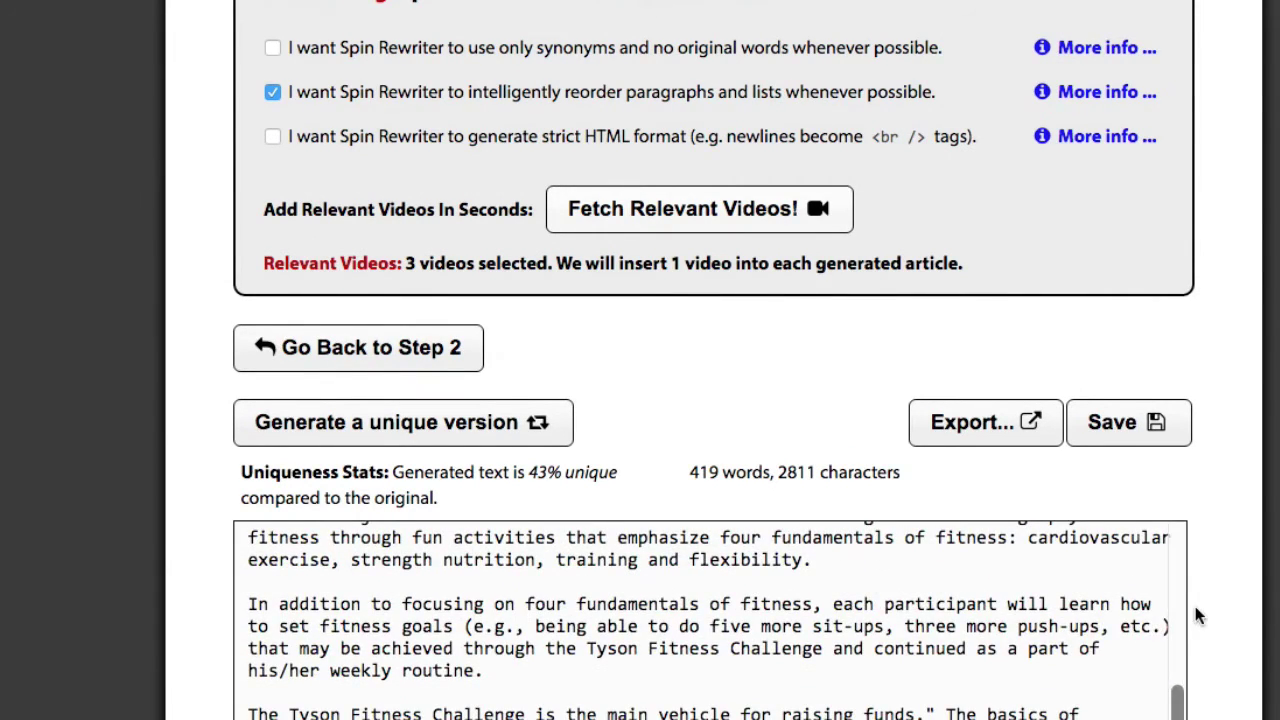
Preview the generated article and examine its reordered paragraphs and the embedded video
scroll(1195, 606, "down", 3)
scroll(1200, 600, "down", 9)
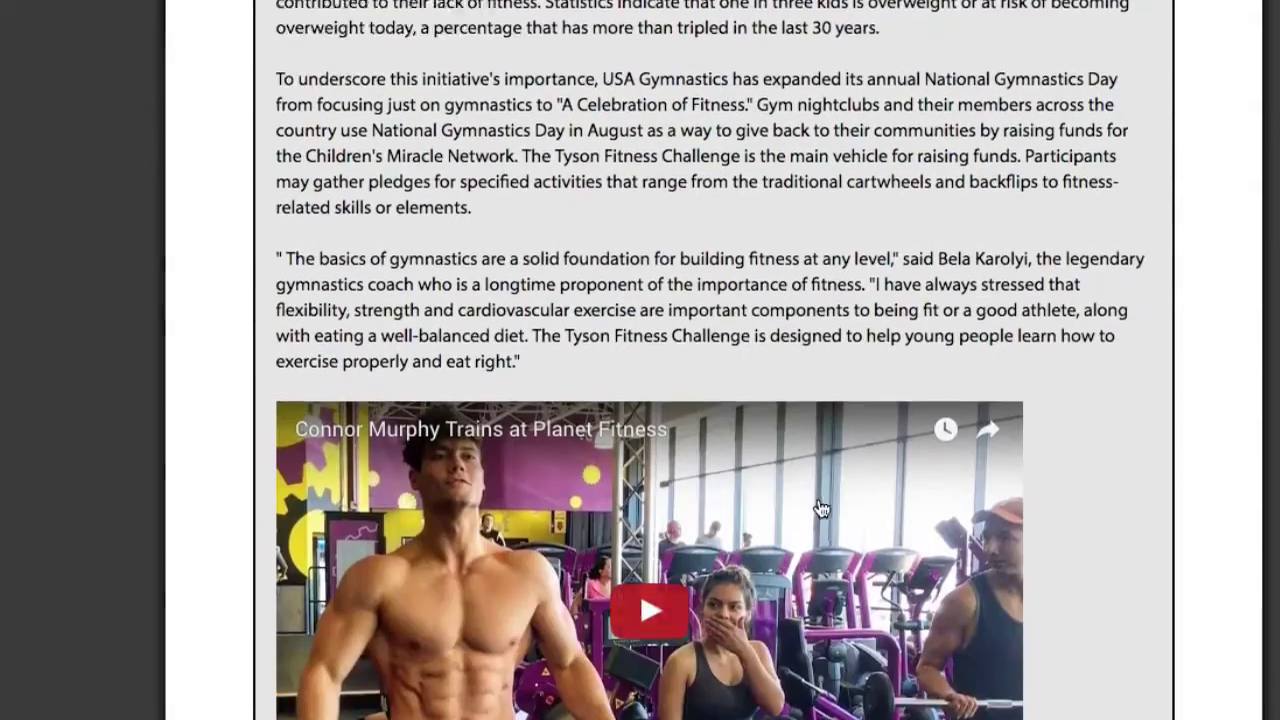
scroll(750, 548, "down", 5)
scroll(749, 543, "up", 8)
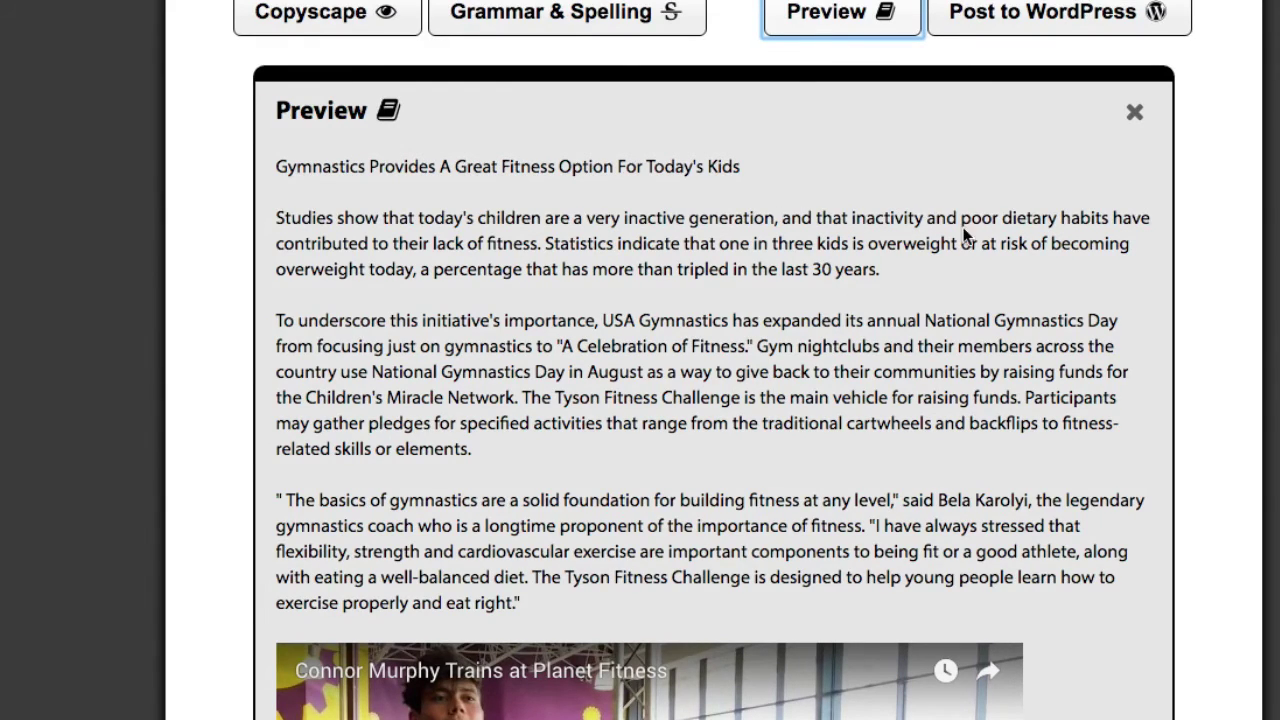
scroll(617, 300, "up", 1)
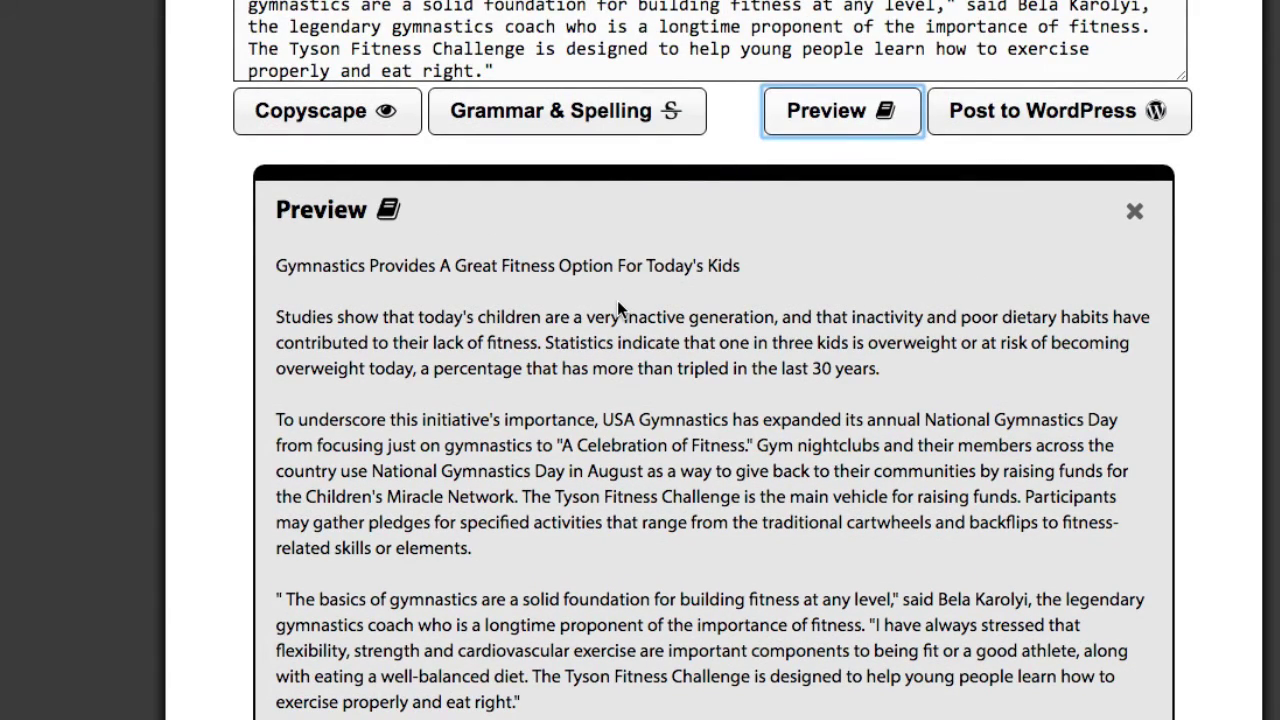
Generate another unique version of the article and preview it with its embedded video
scroll(610, 351, "up", 3)
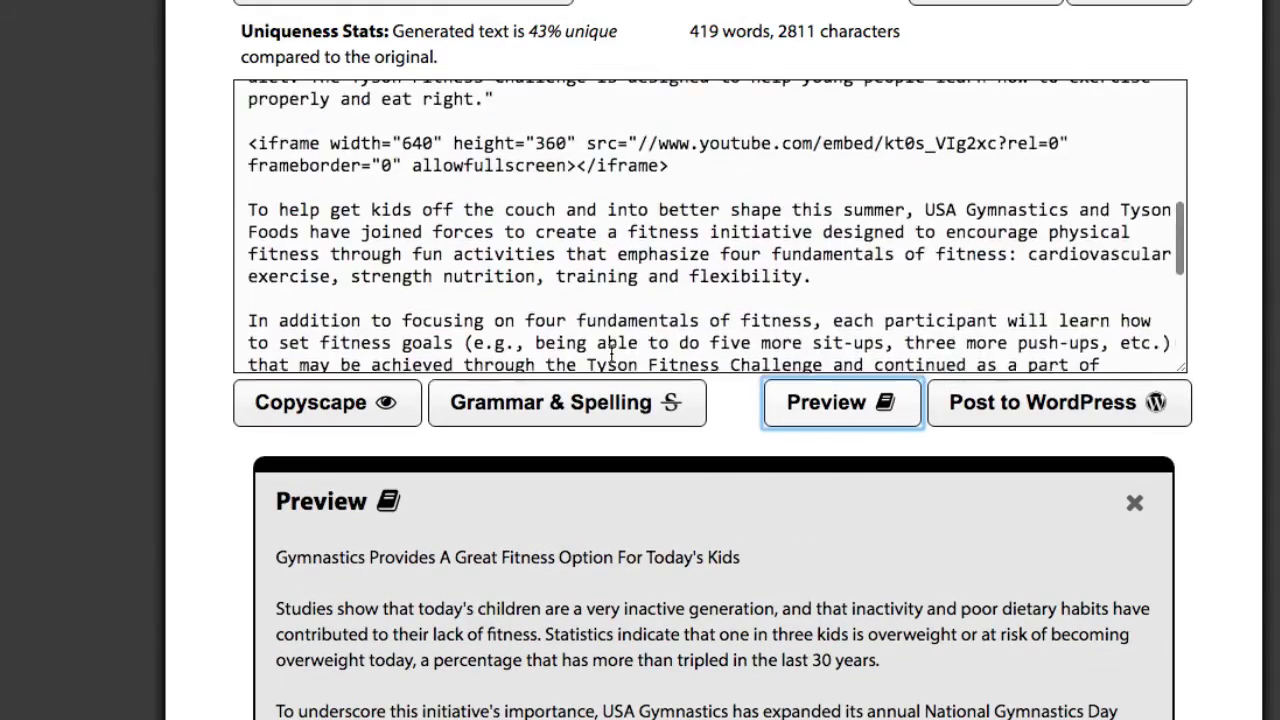
scroll(611, 356, "up", 5)
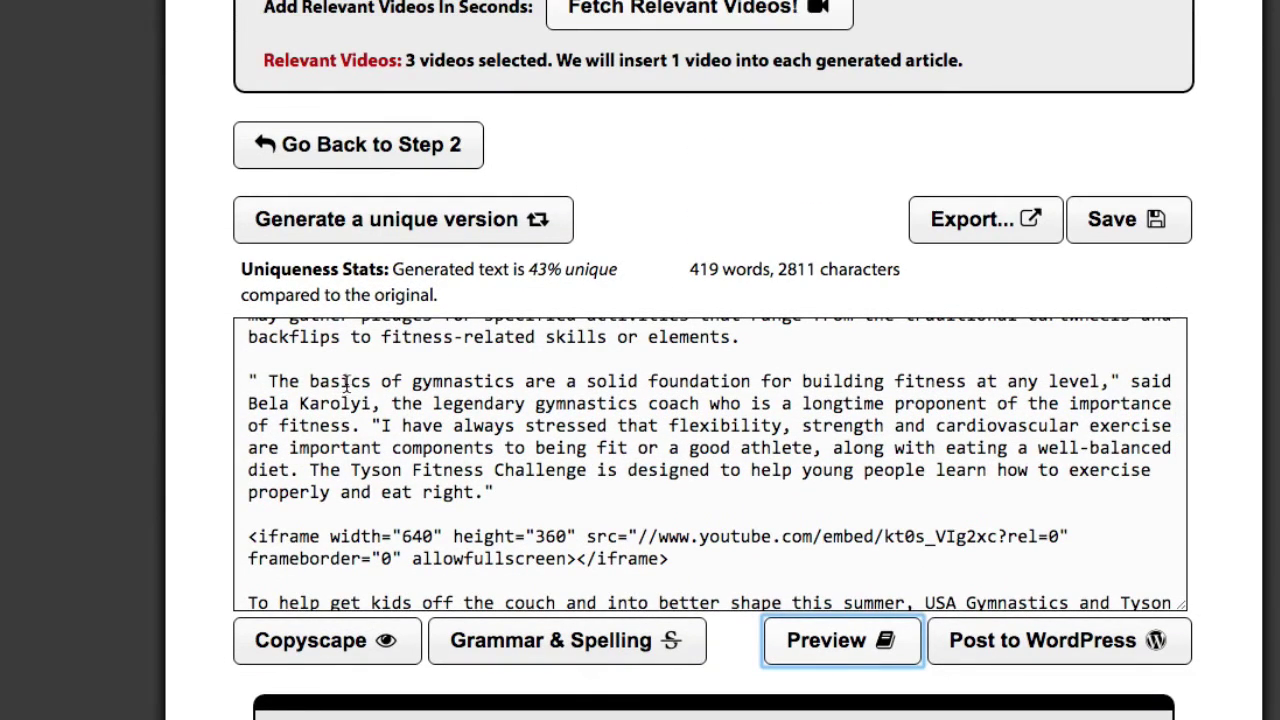
left_click(424, 230)
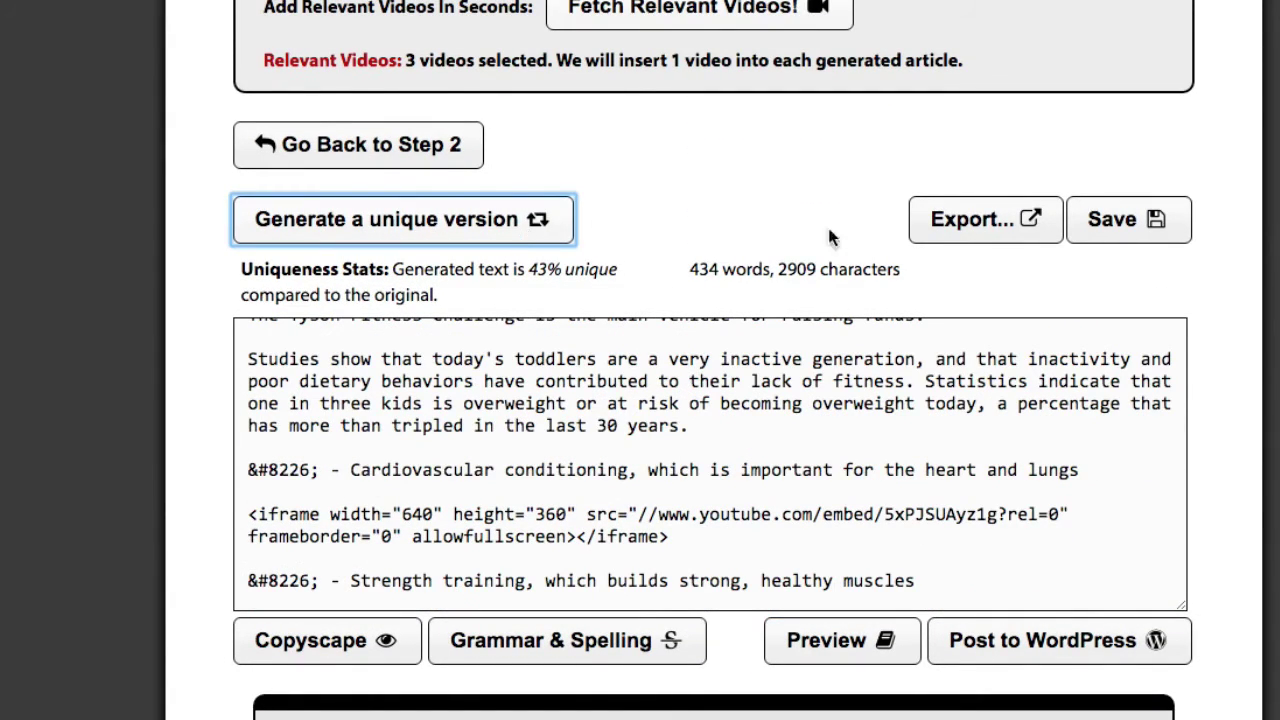
left_click(815, 650)
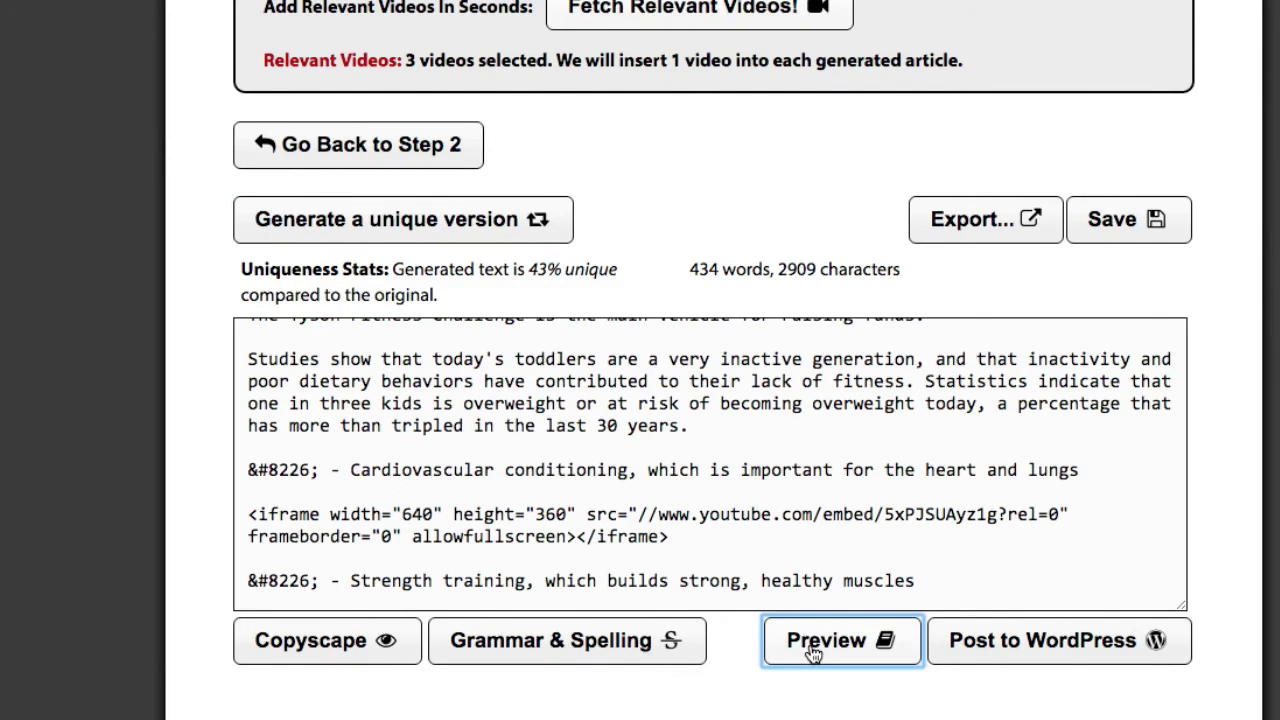
scroll(812, 654, "down", 10)
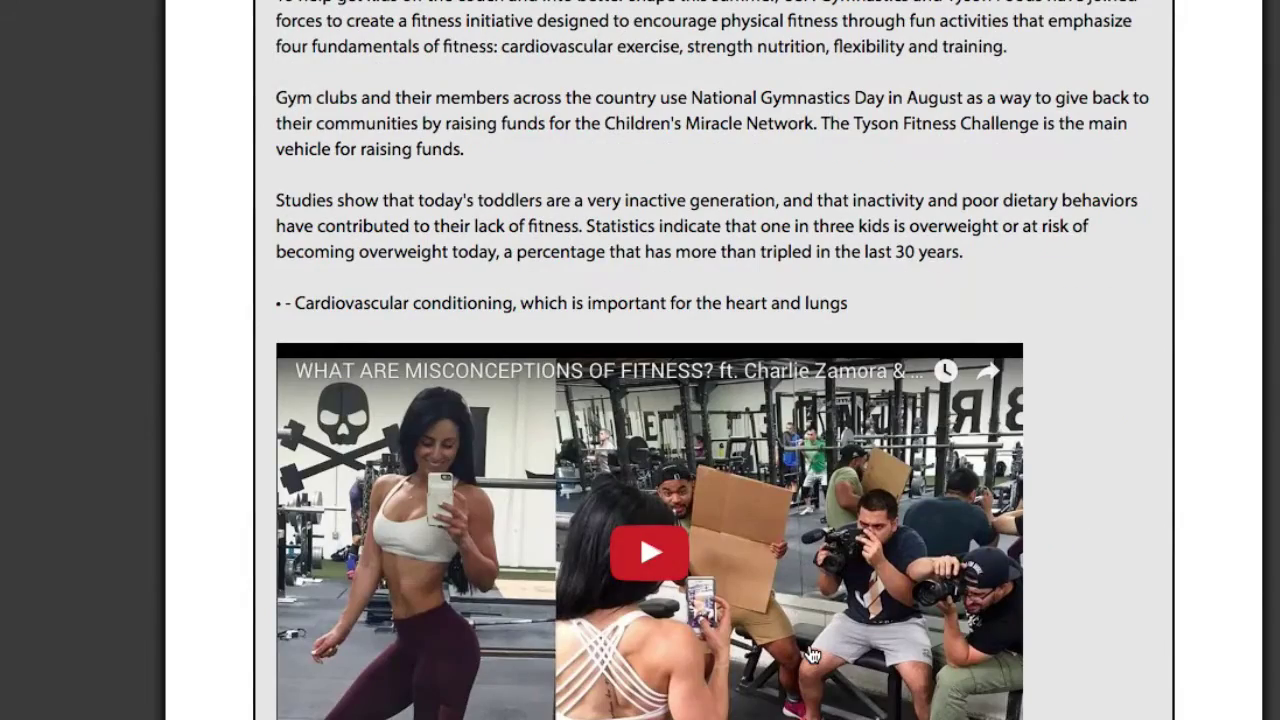
scroll(695, 300, "down", 3)
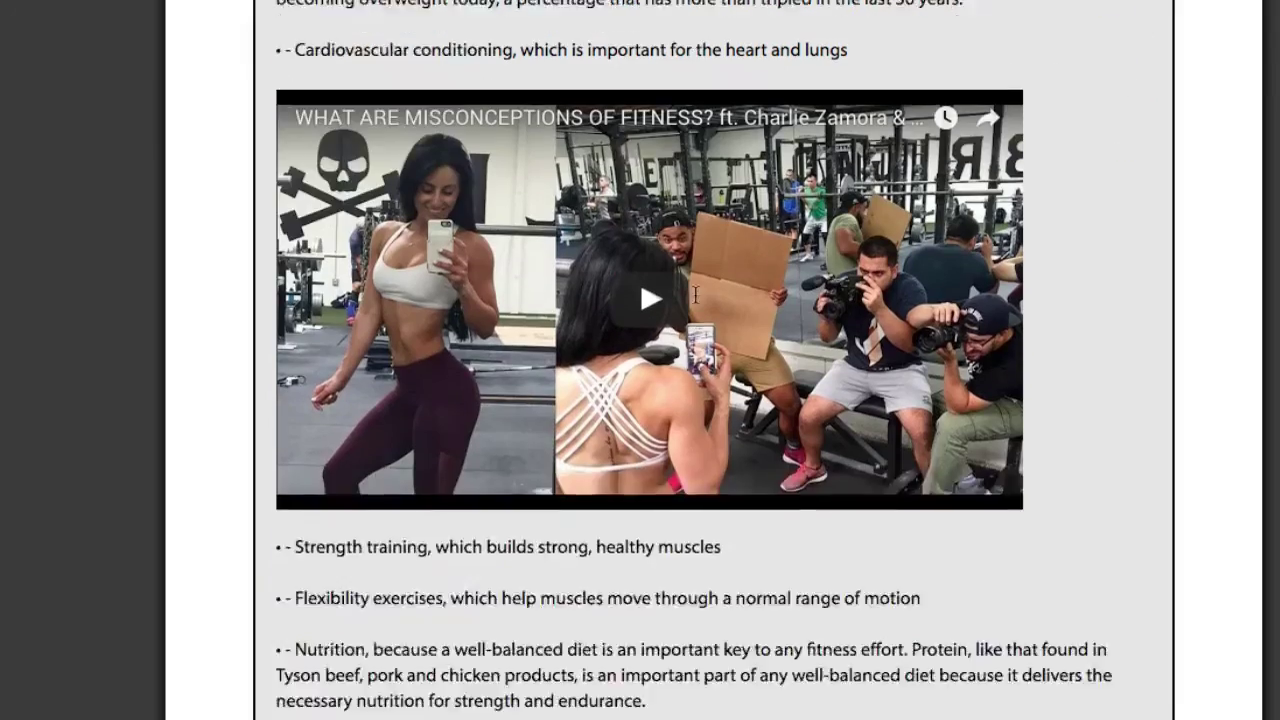
scroll(695, 295, "down", 2)
scroll(620, 435, "up", 12)
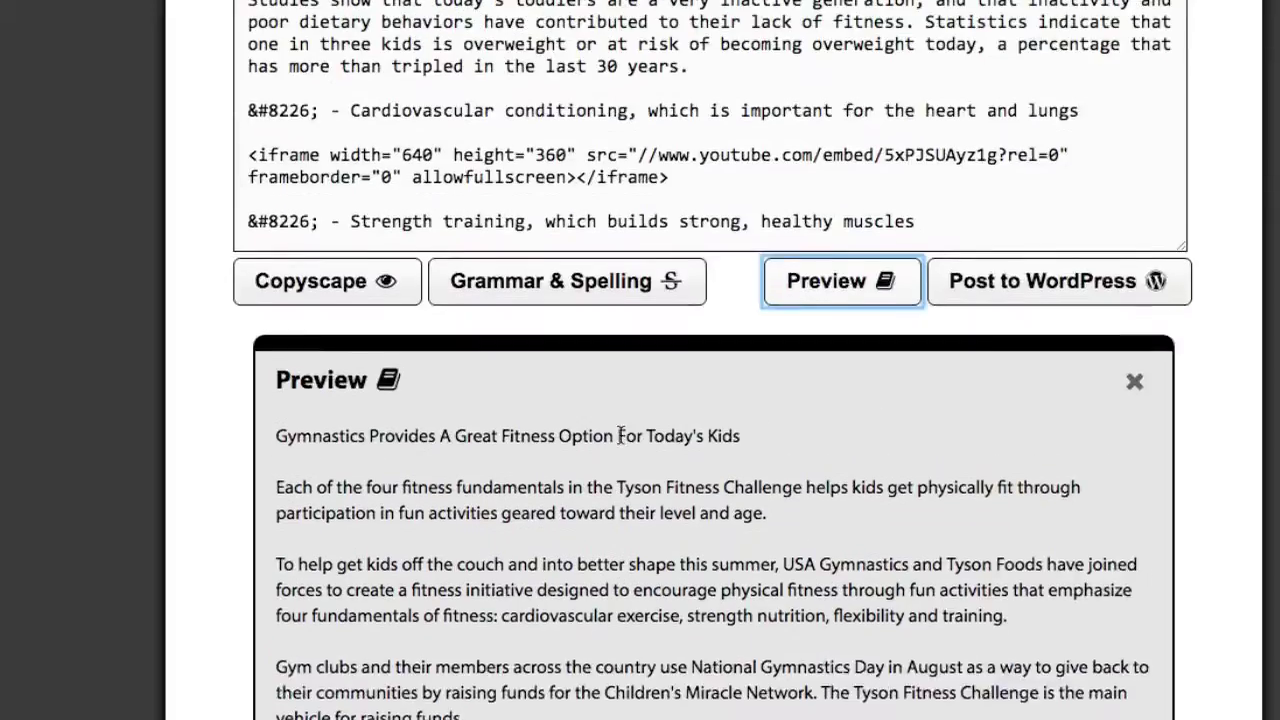
scroll(620, 435, "up", 3)
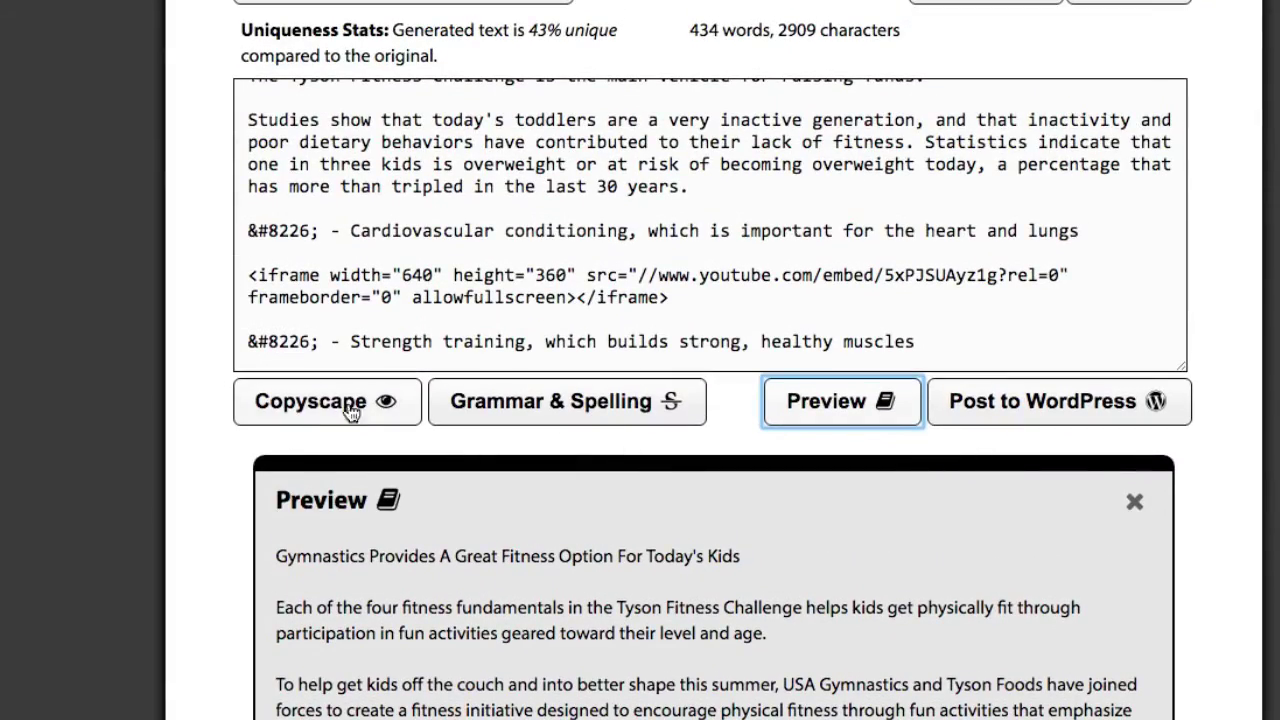
View the Copyscape check settings without running the check, and start the grammar and spelling check on the generated article
left_click(350, 410)
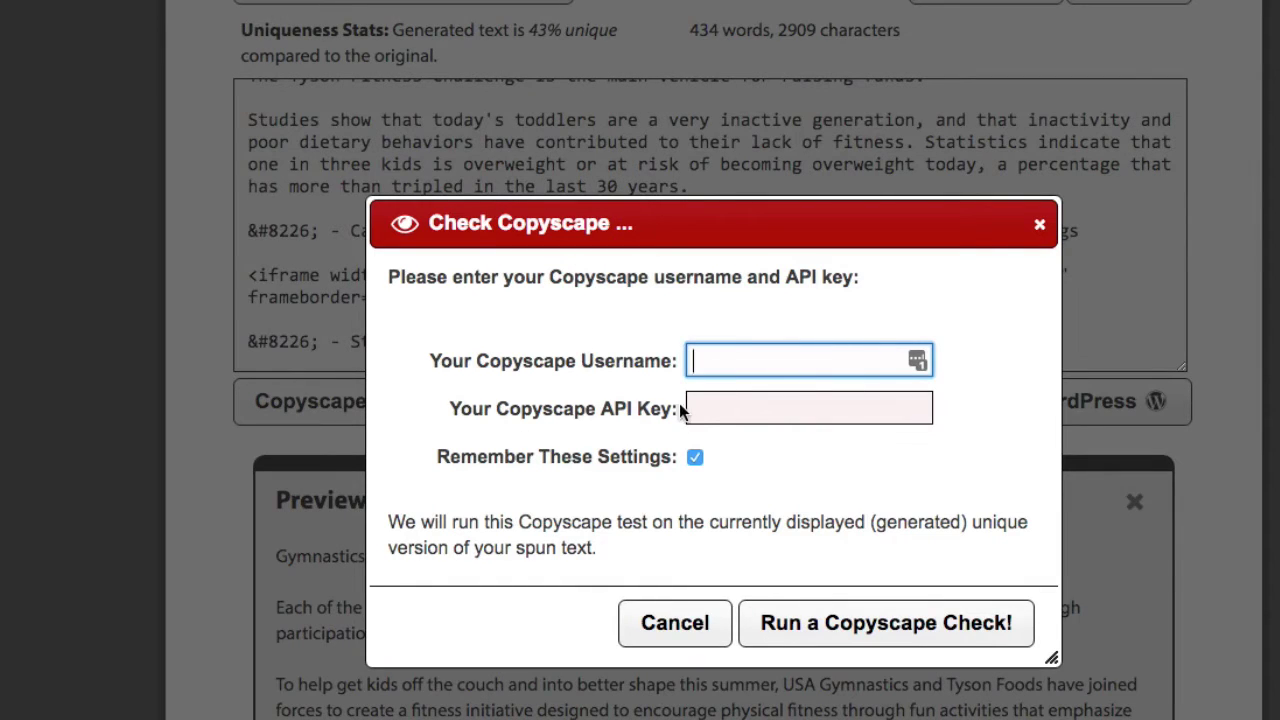
left_click(676, 623)
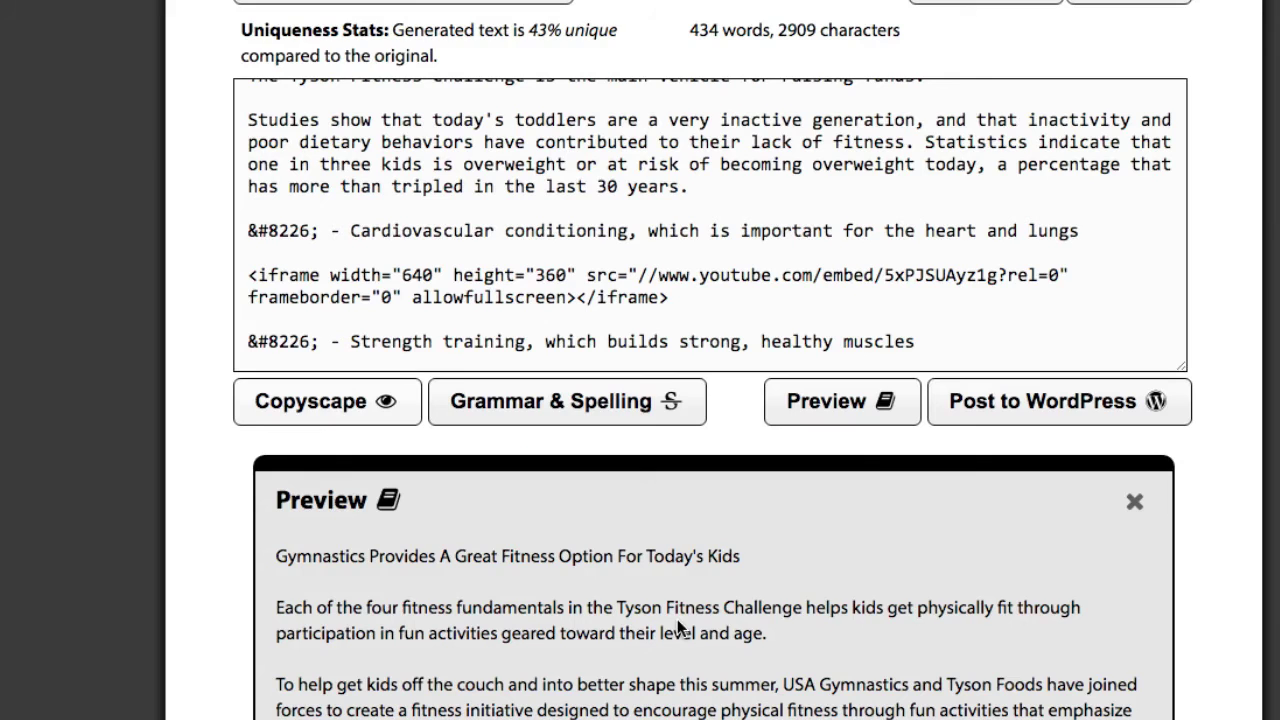
left_click(633, 408)
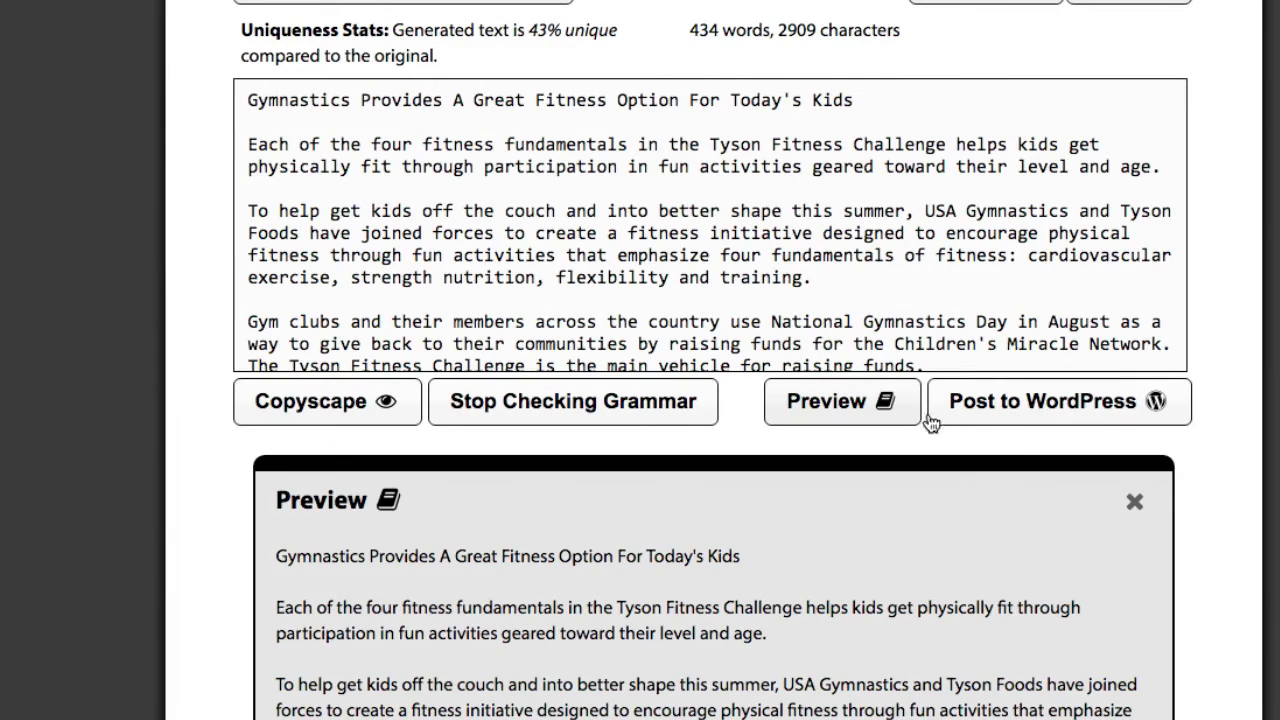
Open the Post to WordPress section and examine its publishing and license information
left_click(1143, 410)
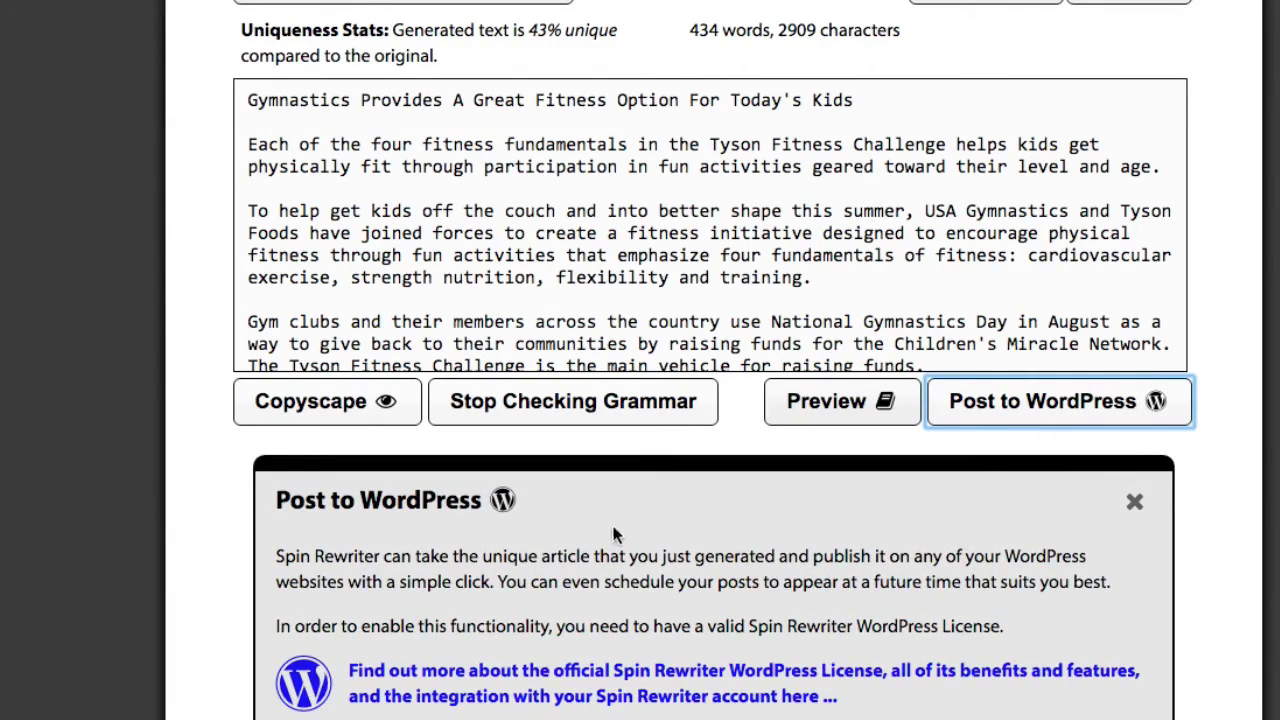
scroll(620, 540, "down", 1)
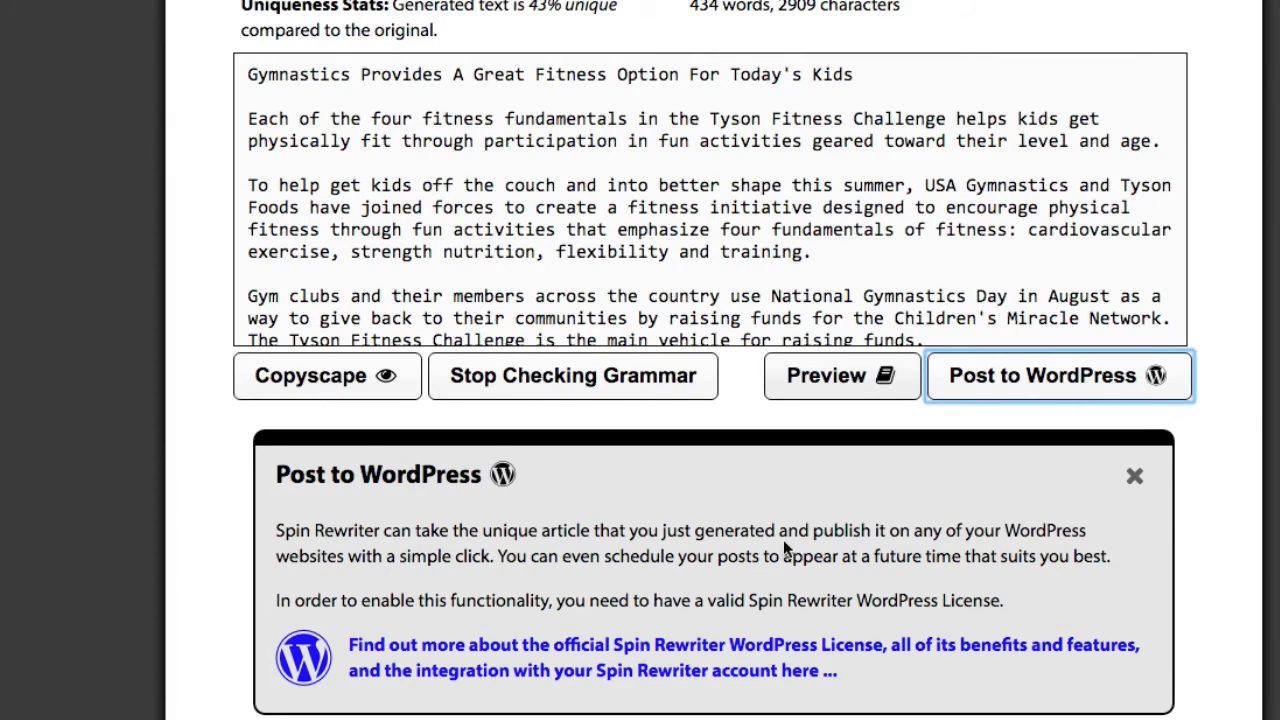
scroll(786, 510, "up", 3)
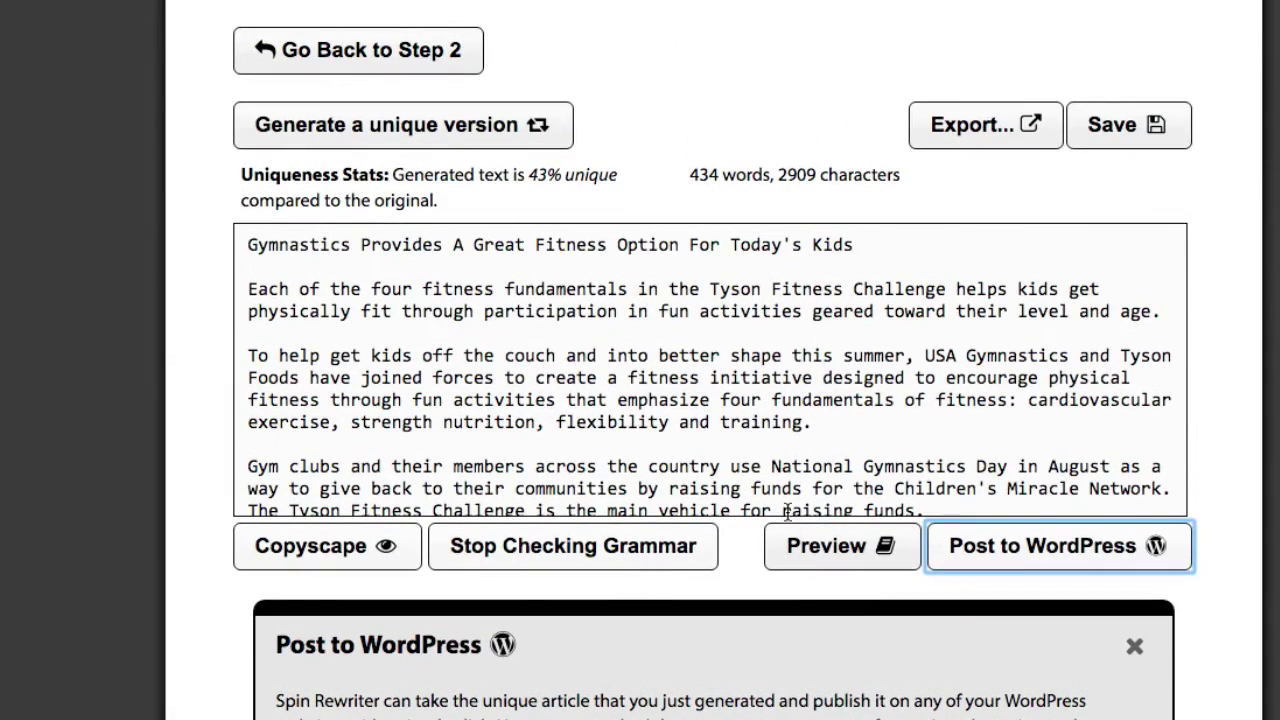
Save the finished article to the archive and dismiss the save confirmation
scroll(755, 437, "up", 5)
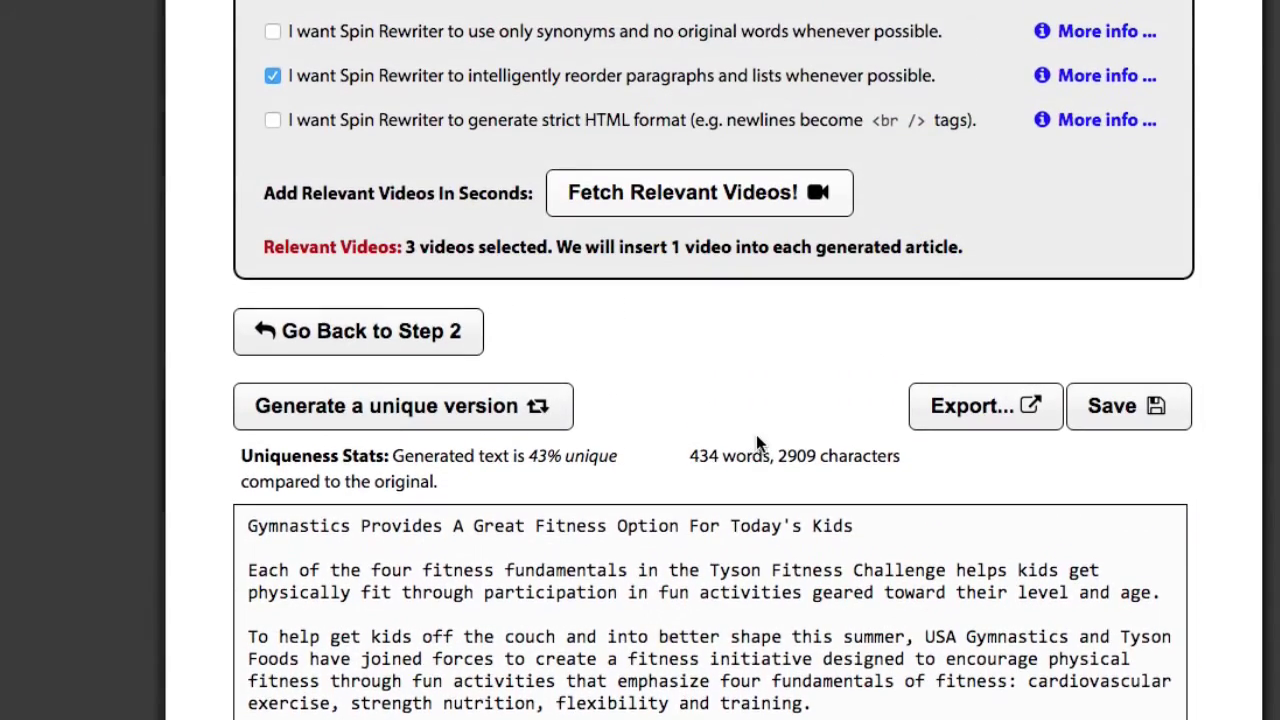
scroll(755, 431, "up", 3)
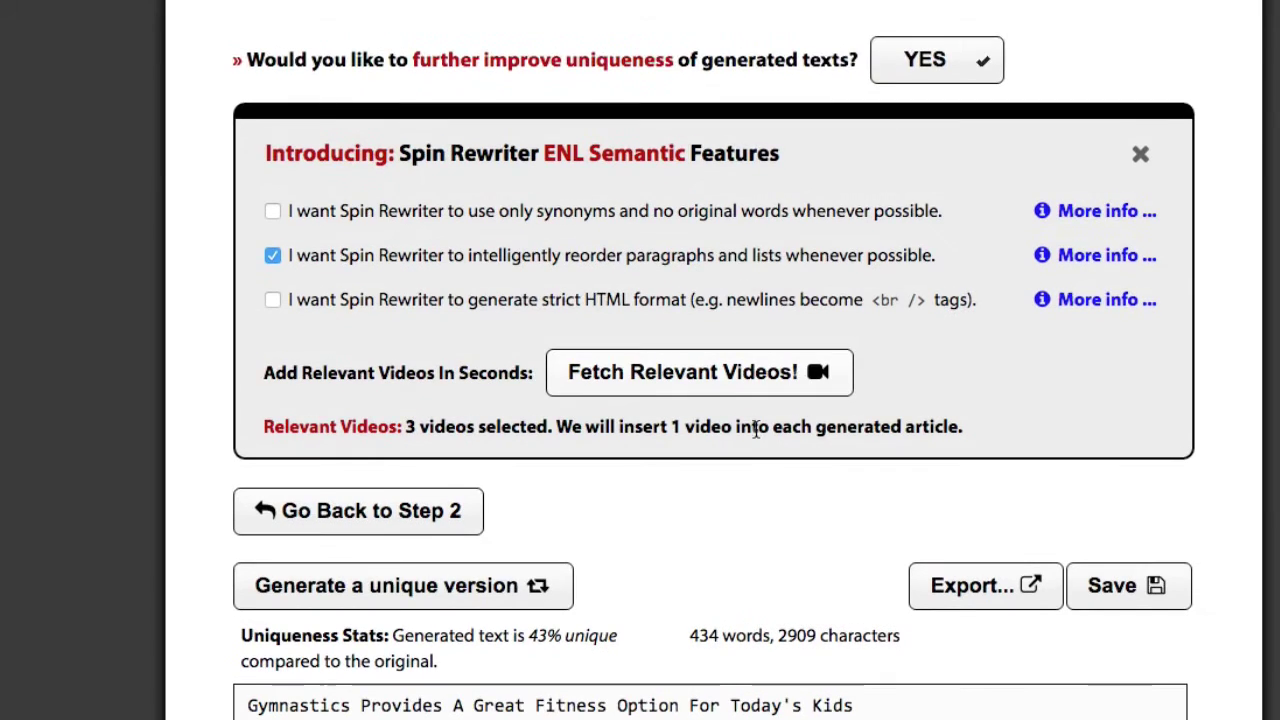
left_click(1115, 585)
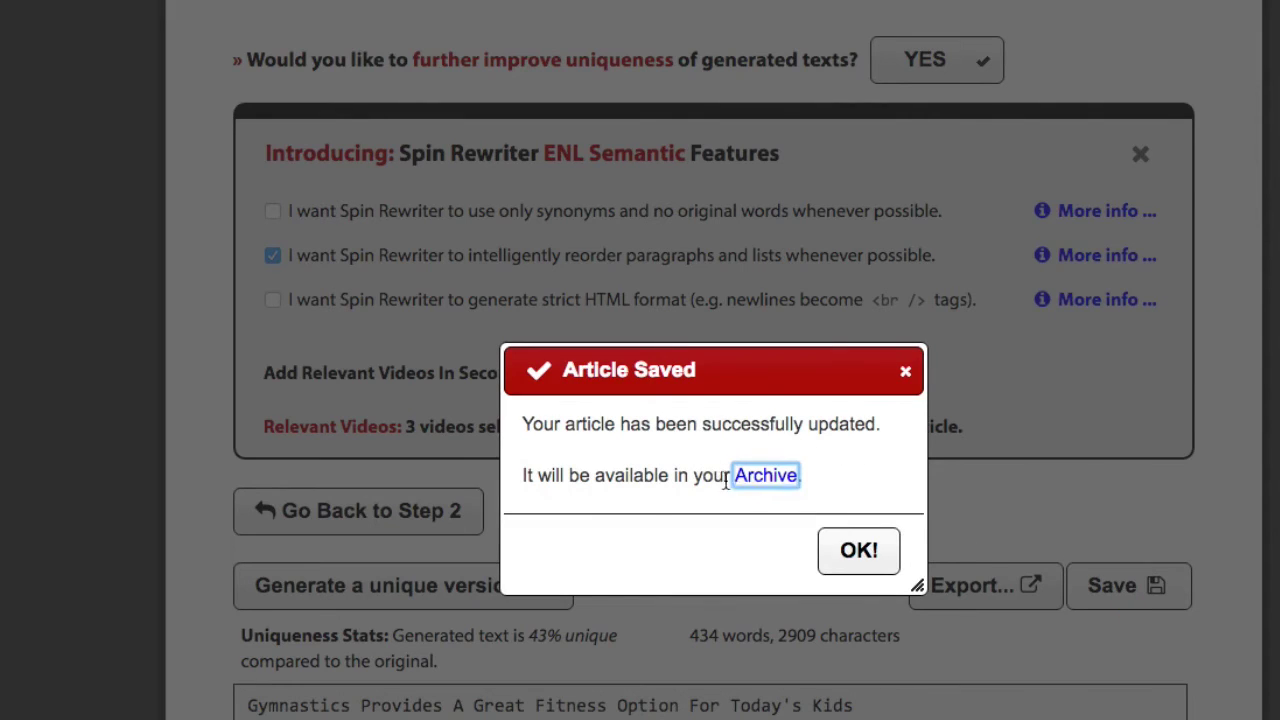
left_click(858, 550)
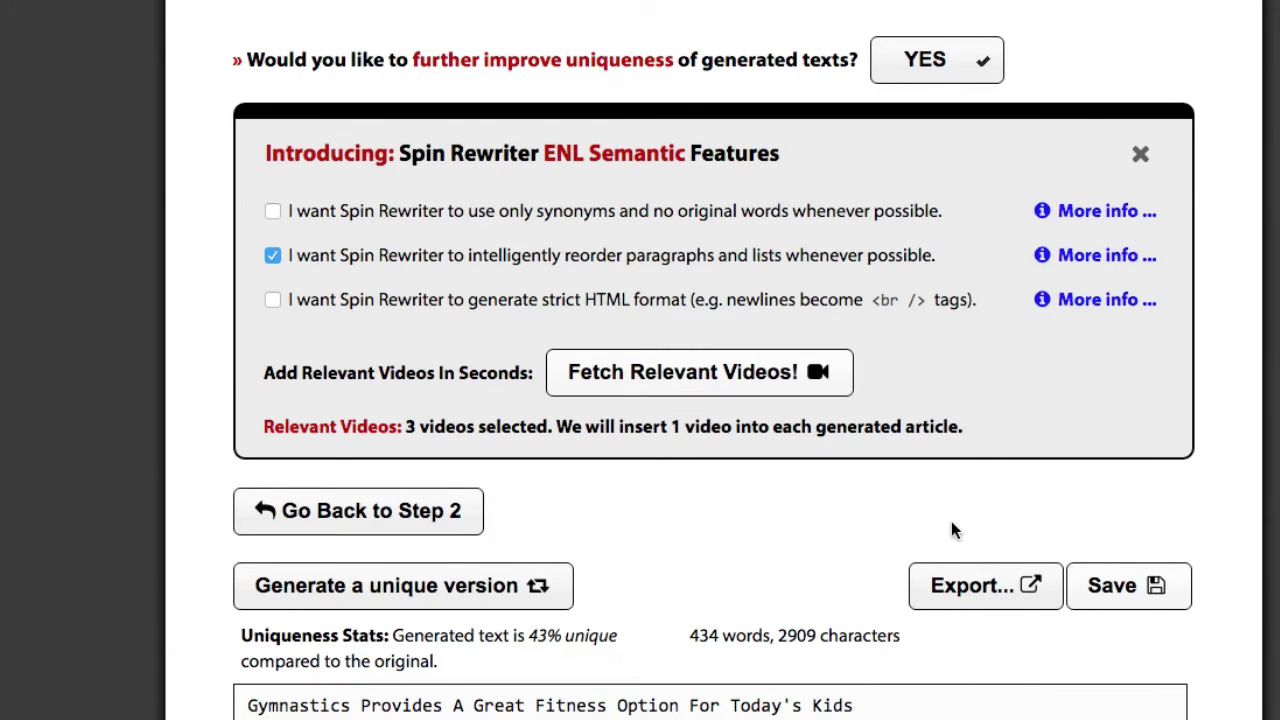
Export 2 unique versions of the article in ZIP format, each in its own text file, and download them
left_click(970, 588)
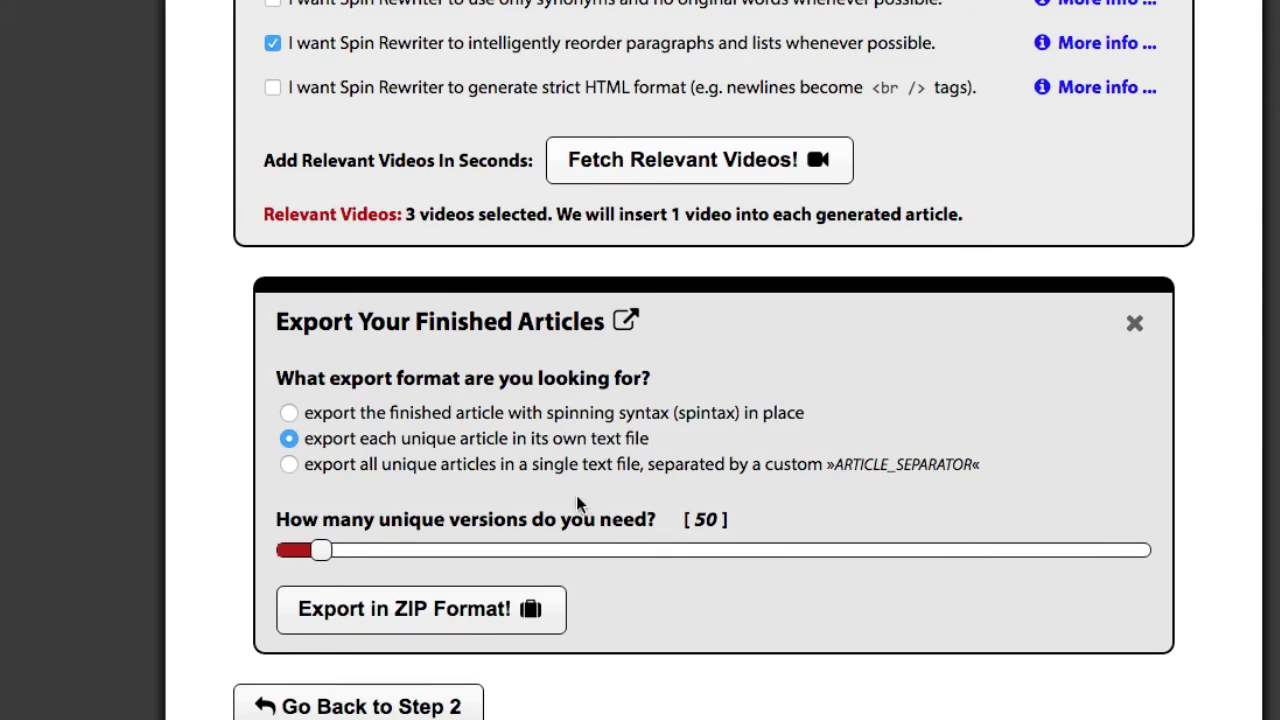
left_click_drag(321, 549, 1113, 550)
left_click_drag(987, 549, 279, 550)
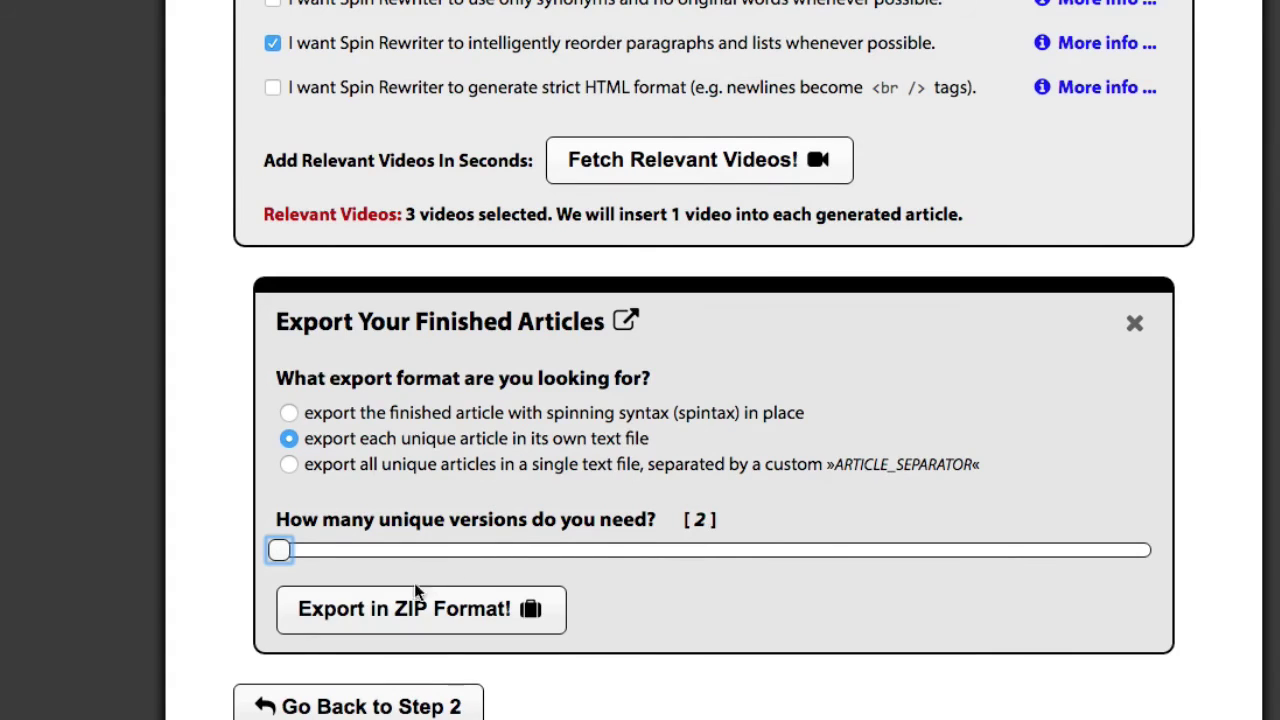
left_click(437, 622)
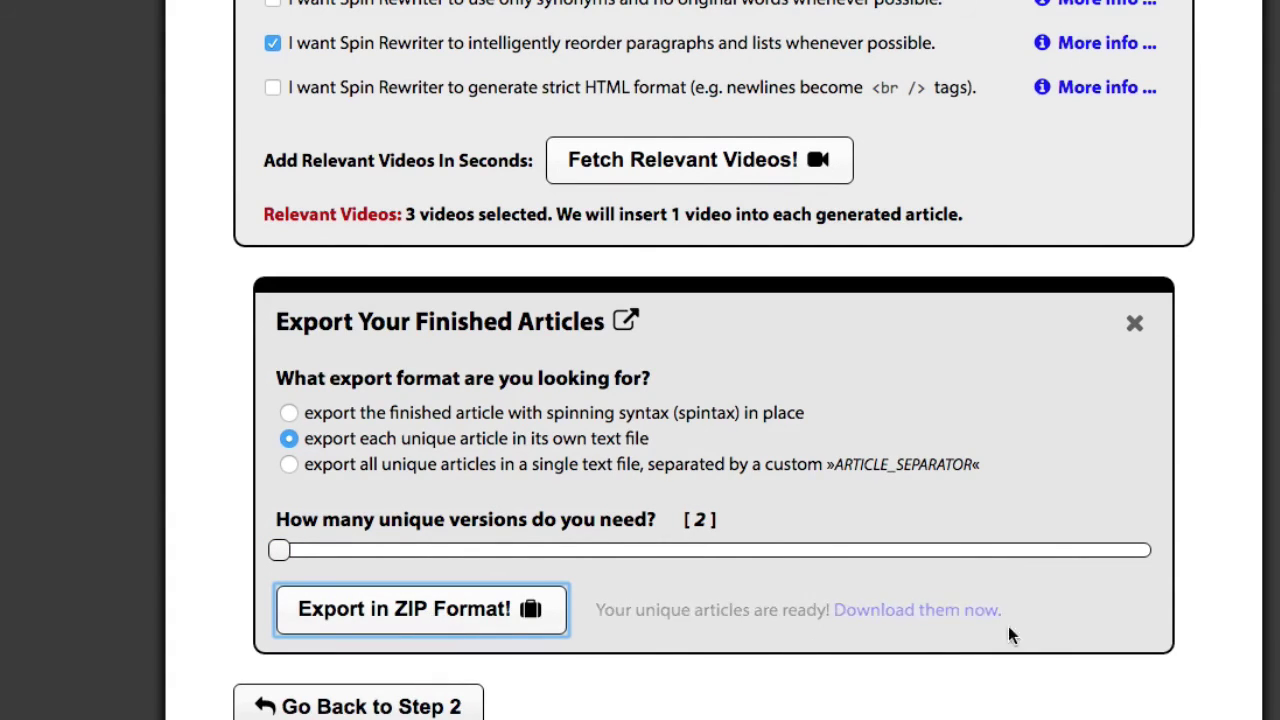
left_click(935, 625)
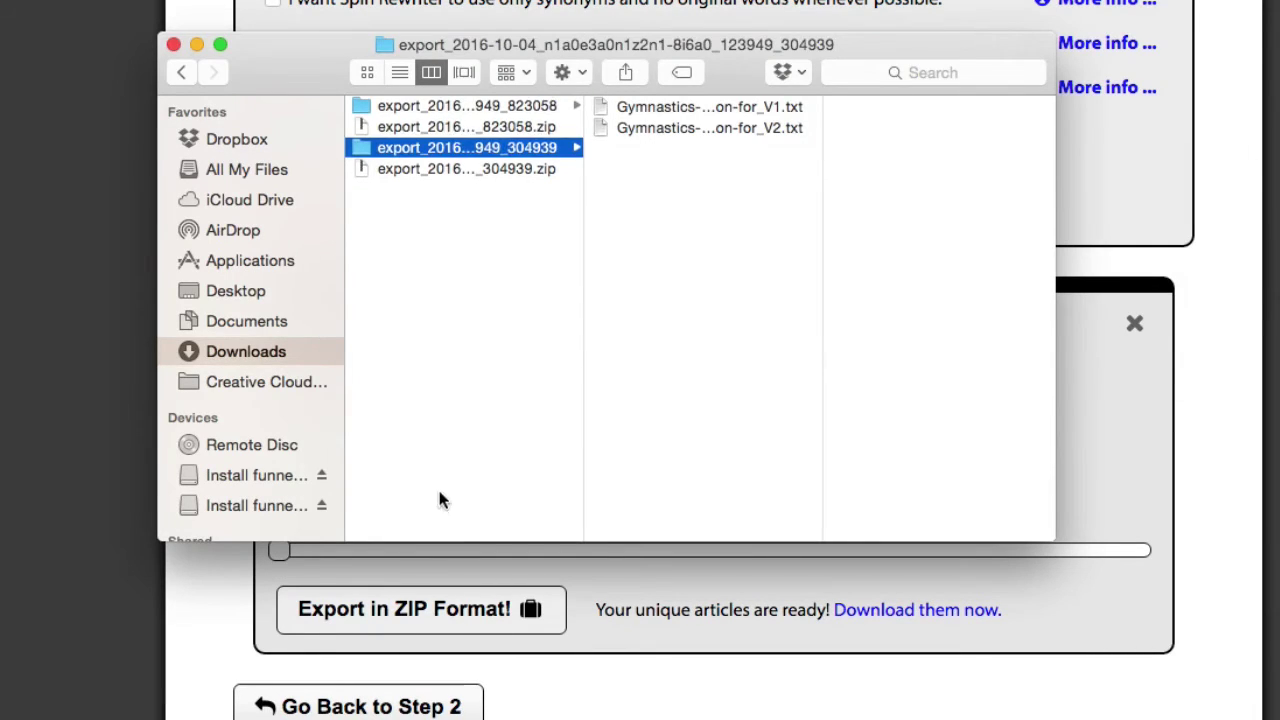
In Finder, open the V1 and V2 text files of the gymnastics article from the export folder ending in 304939
left_click(440, 500)
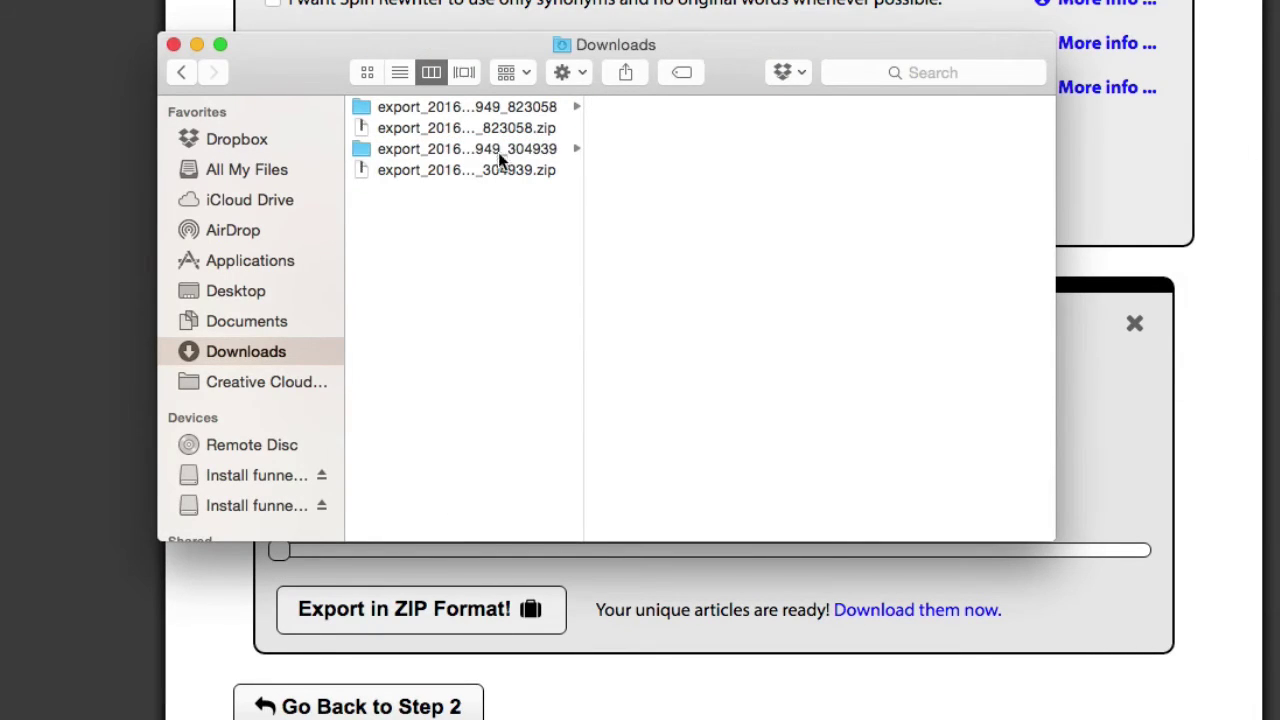
left_click(483, 150)
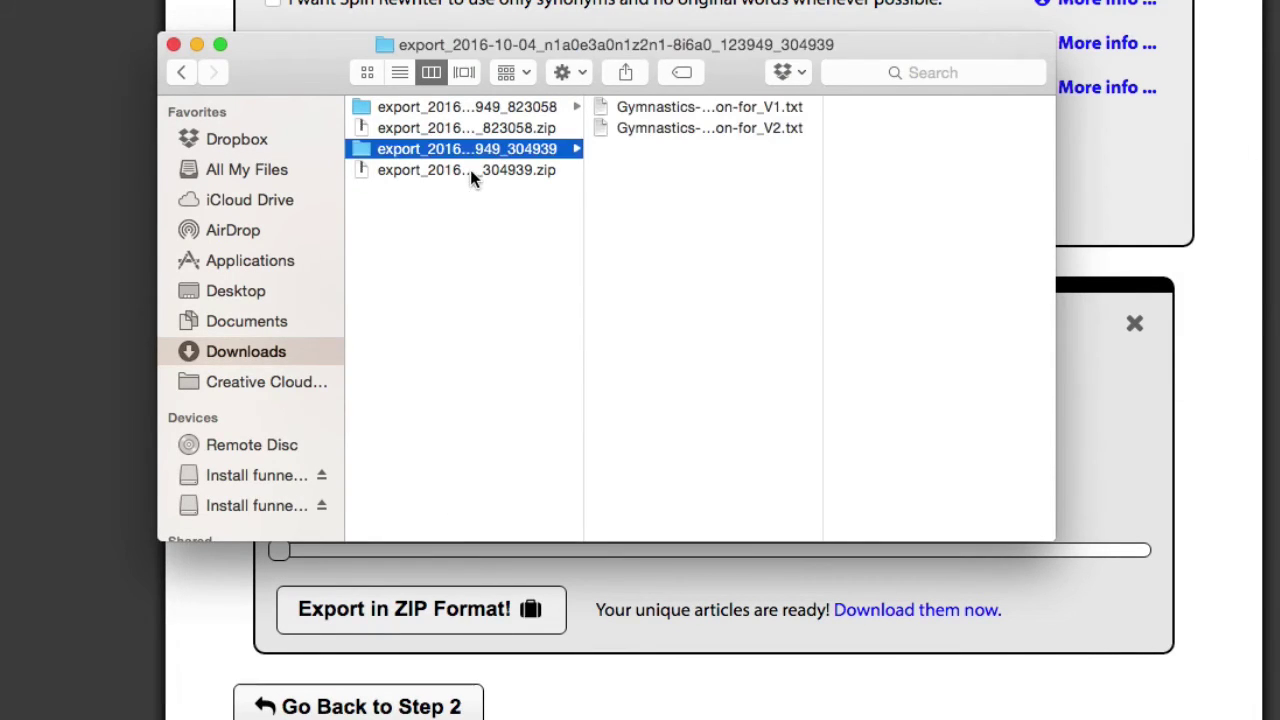
left_click(711, 105)
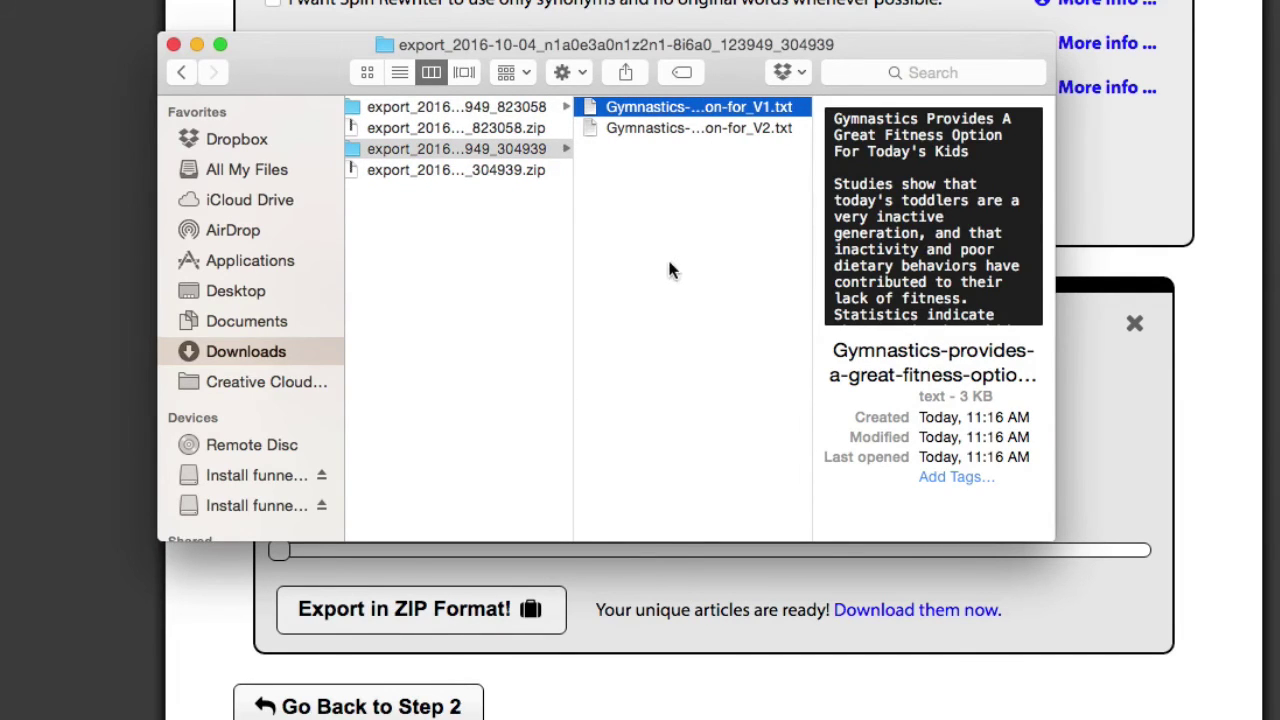
double_click(707, 107)
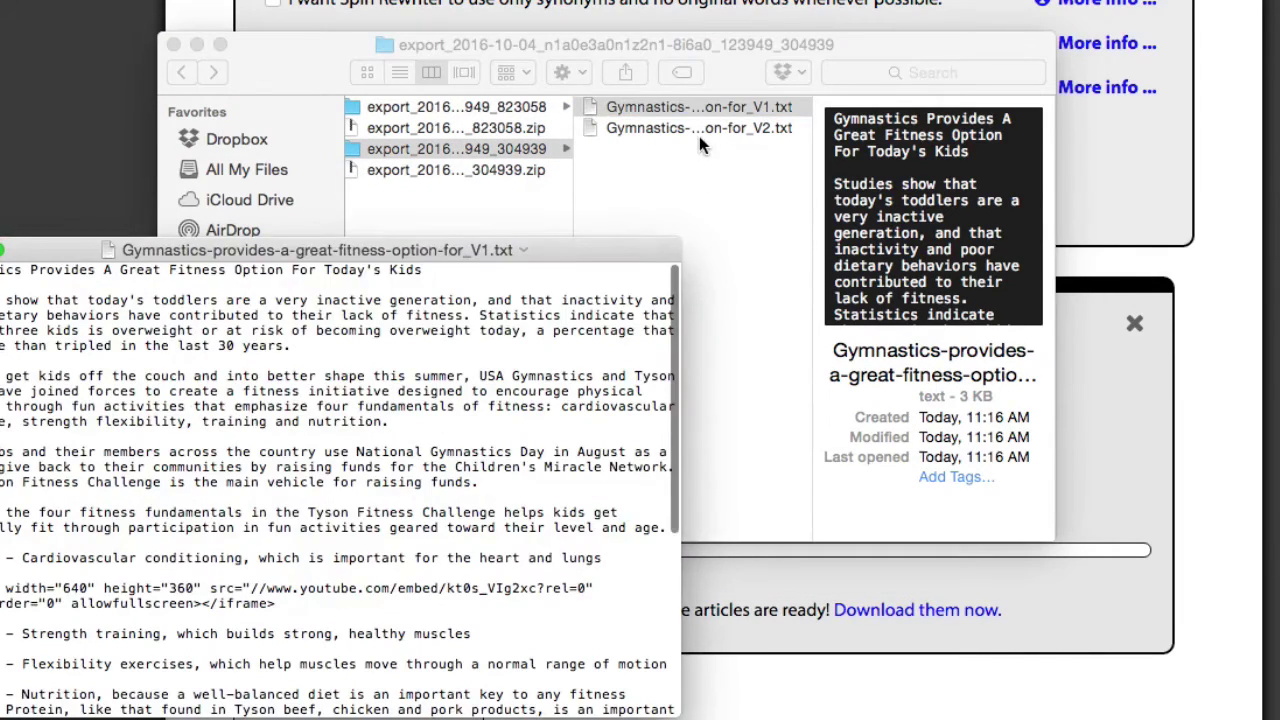
double_click(701, 129)
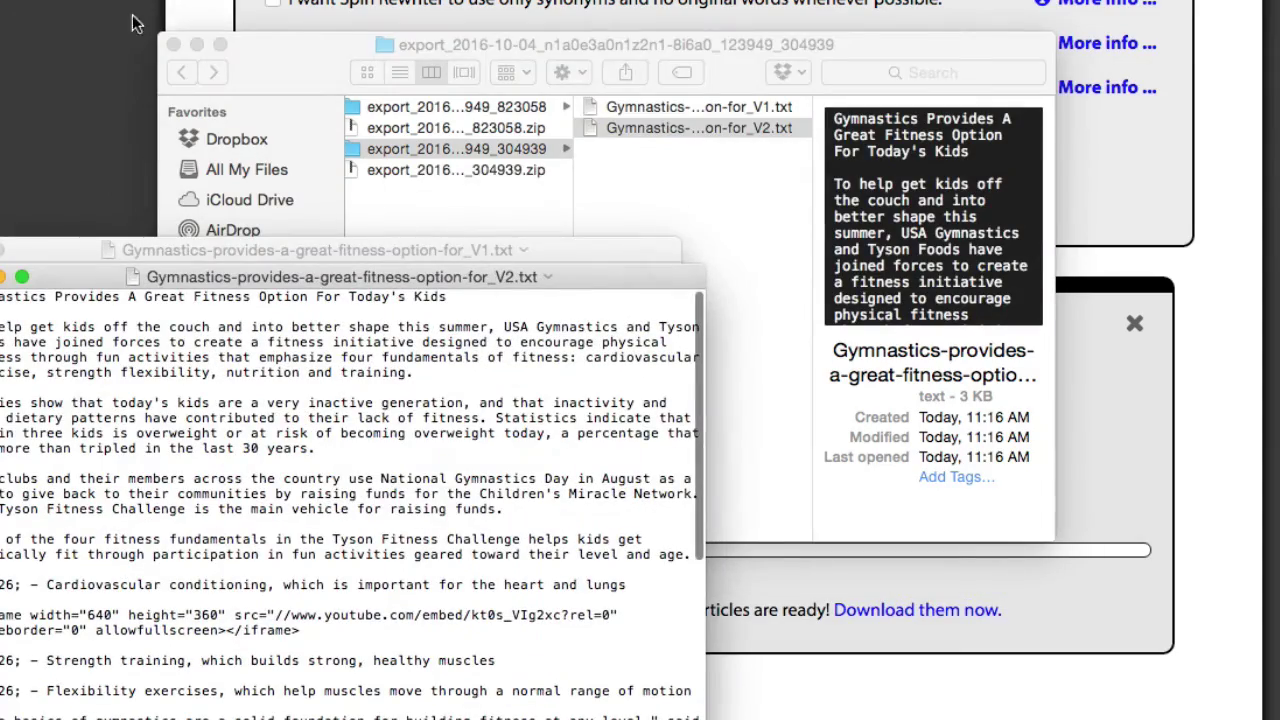
Close the Finder window and arrange the V1 and V2 text documents side by side
left_click(173, 44)
left_click_drag(386, 281, 1141, 208)
left_click_drag(622, 248, 644, 188)
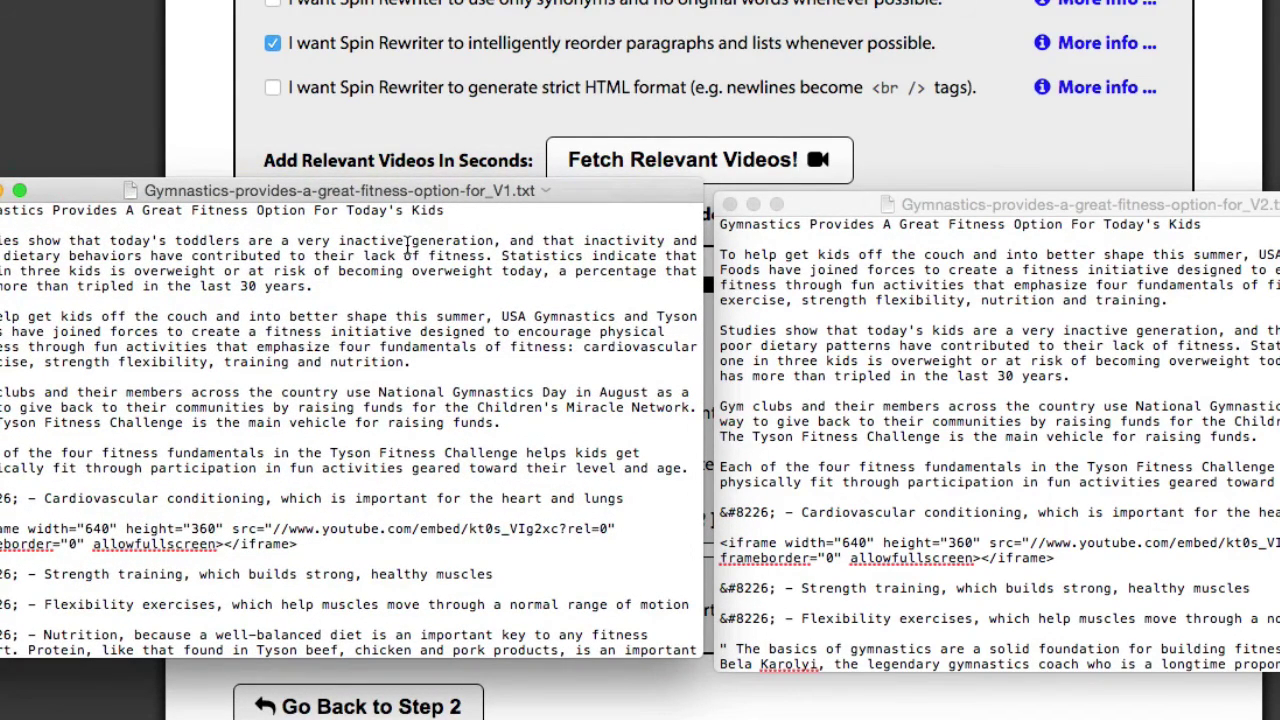
Compare the wording, paragraph order and embedded video code of the V1 and V2 articles, and close both documents
left_click_drag(5, 256, 248, 241)
left_click(350, 262)
double_click(210, 242)
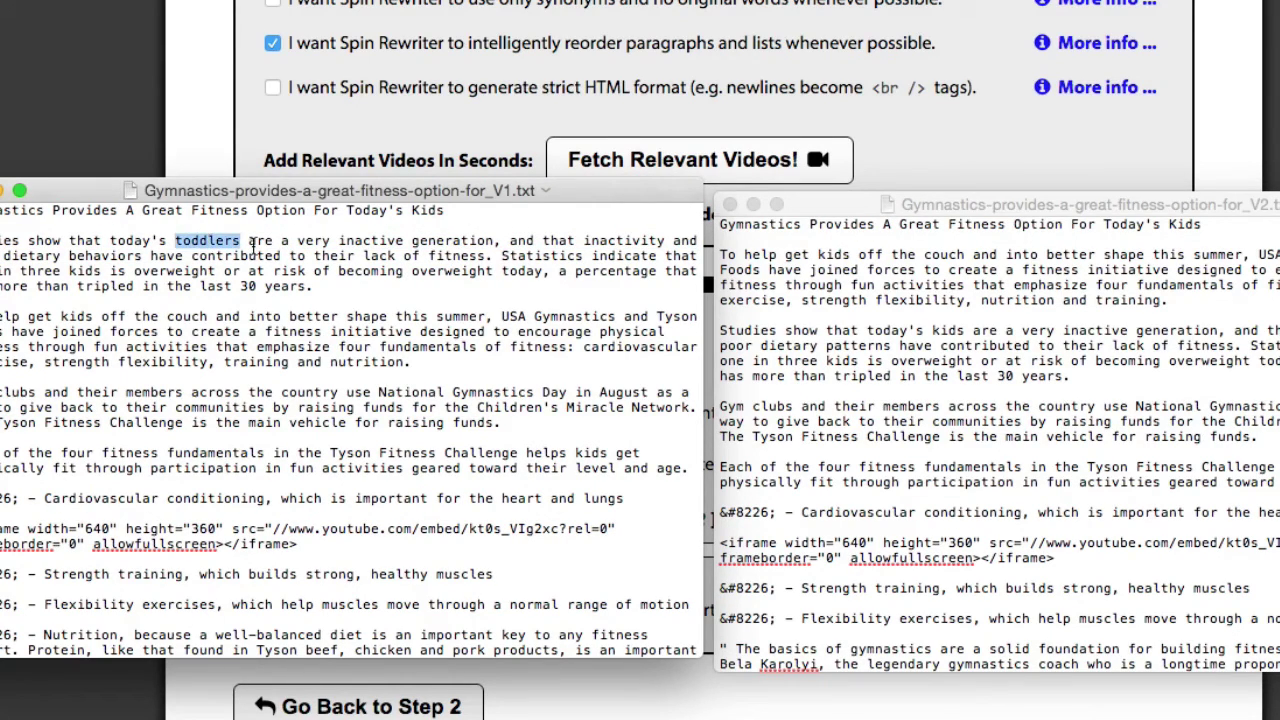
left_click(838, 280)
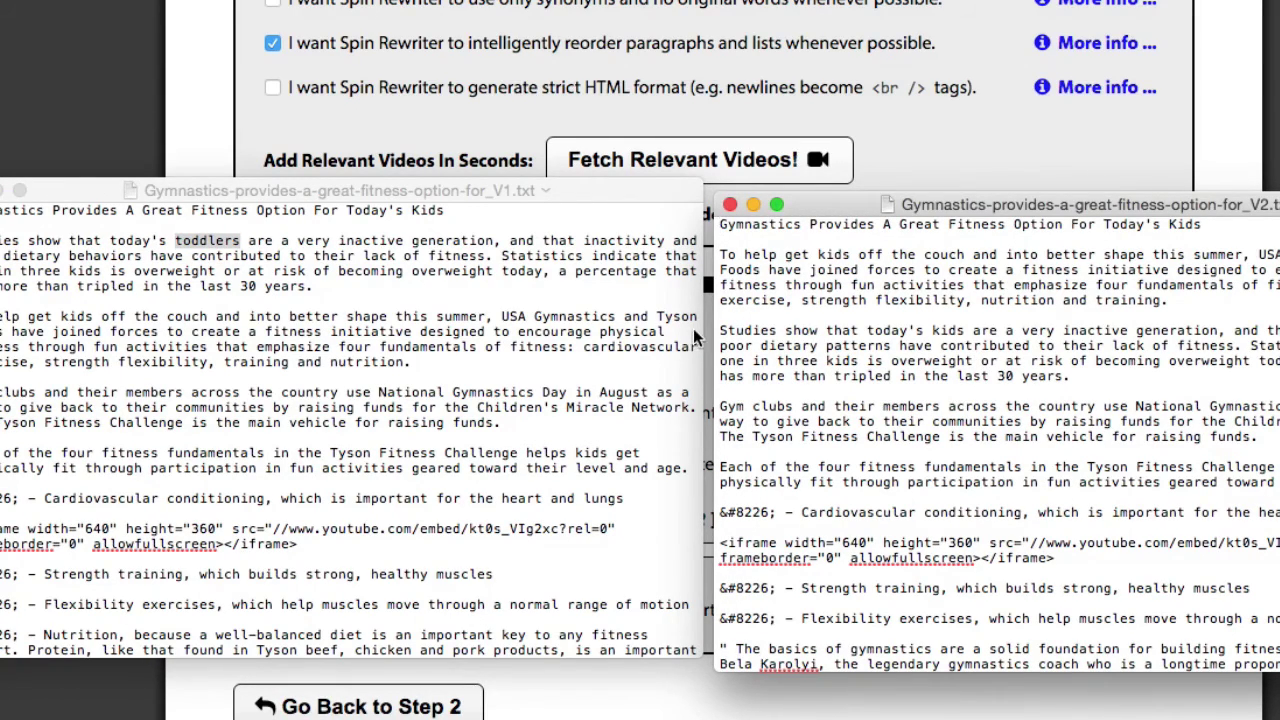
left_click_drag(769, 268, 813, 269)
left_click_drag(744, 333, 868, 335)
left_click_drag(768, 406, 834, 410)
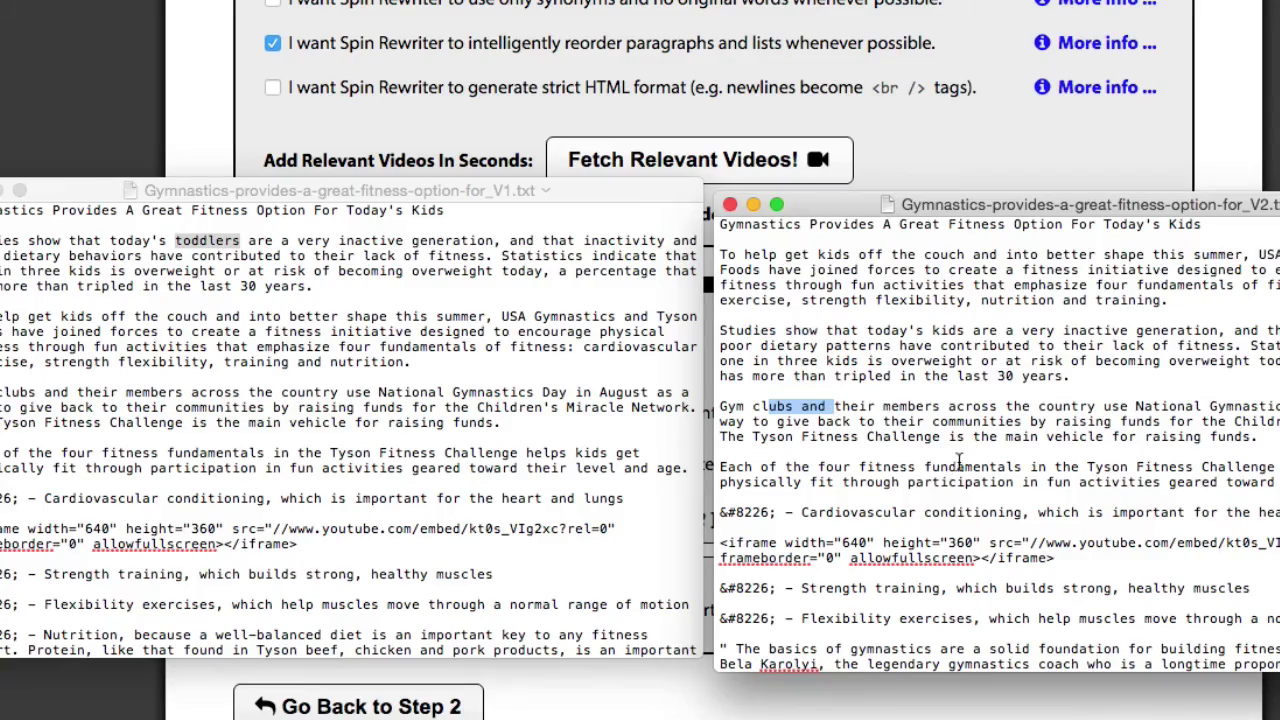
scroll(850, 460, "down", 10)
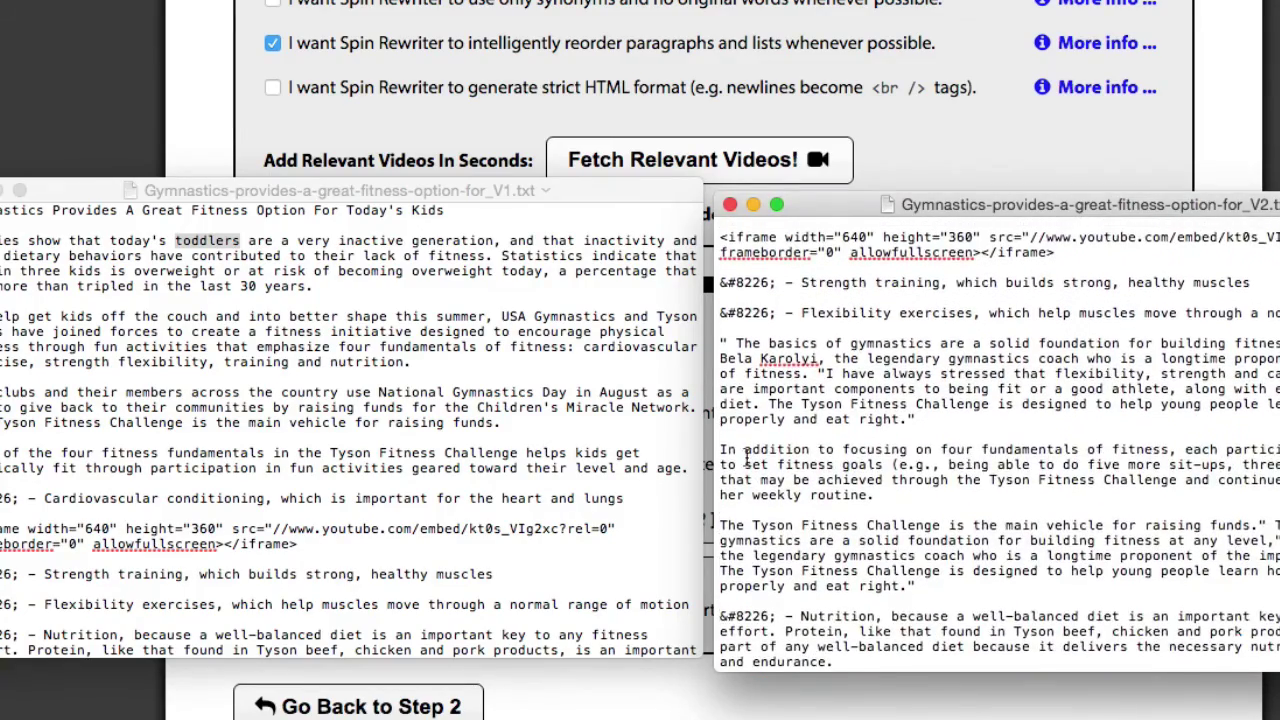
scroll(488, 445, "down", 10)
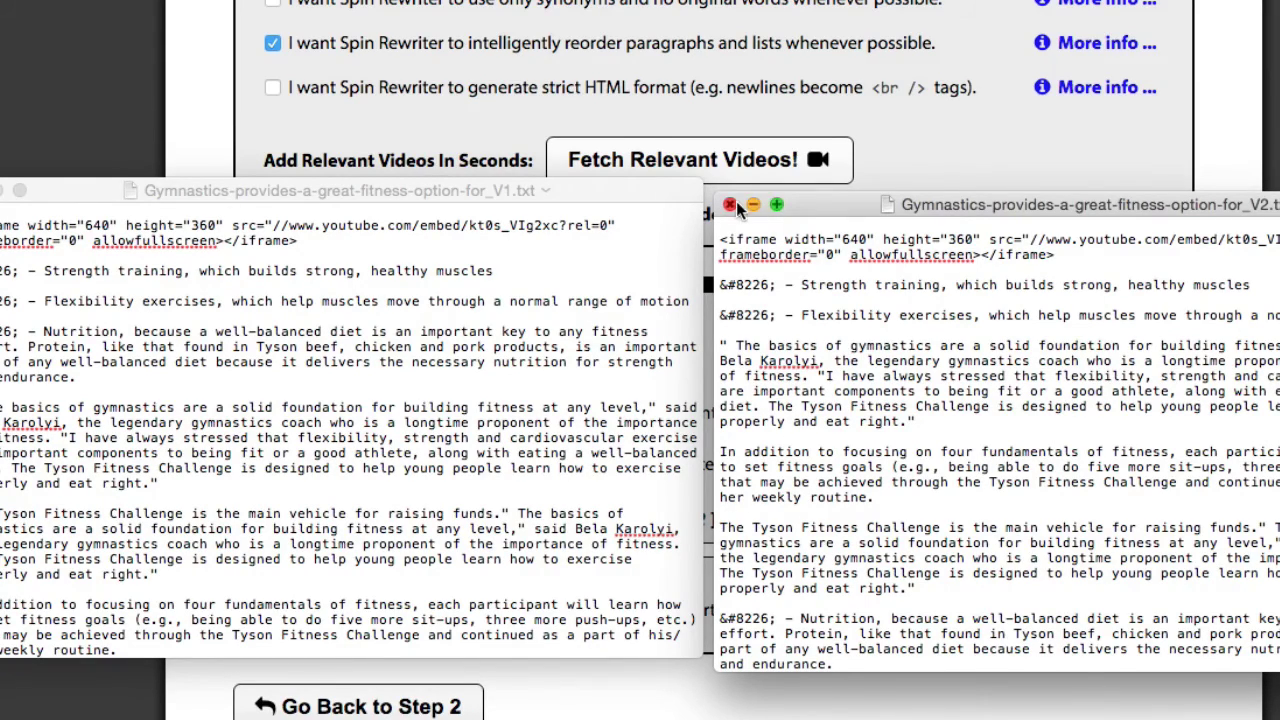
left_click(730, 206)
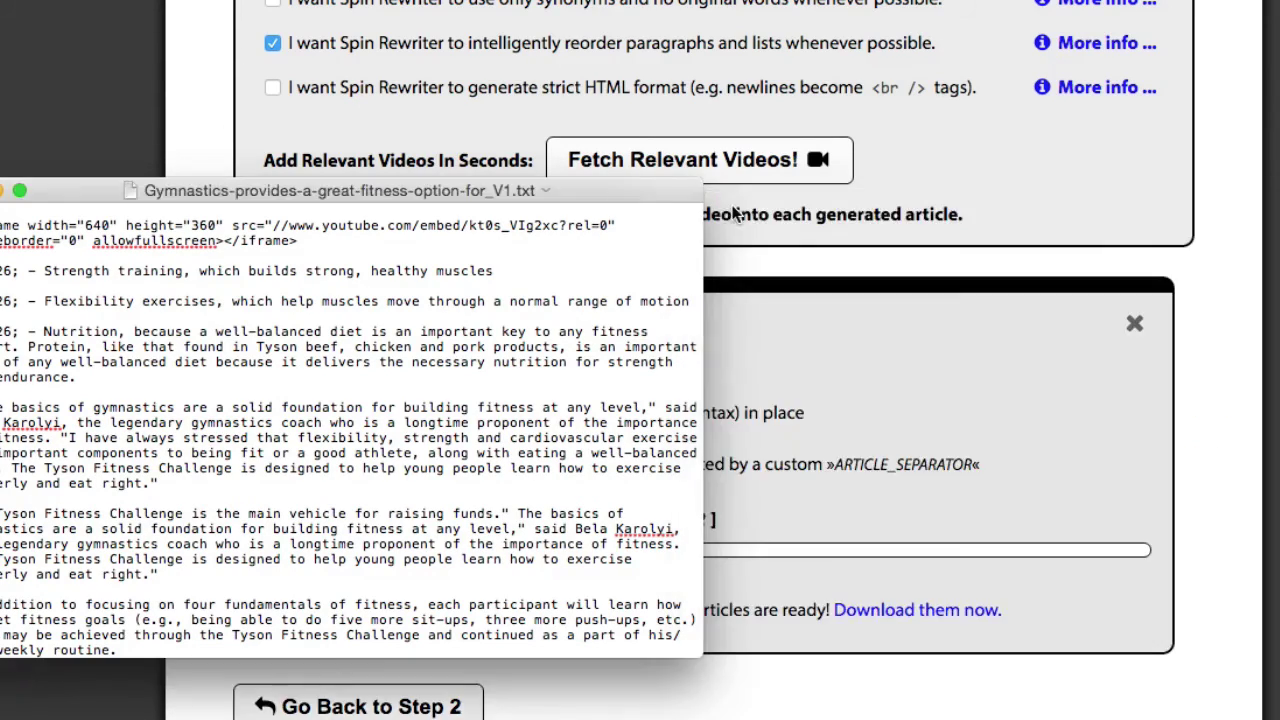
key("super+w")
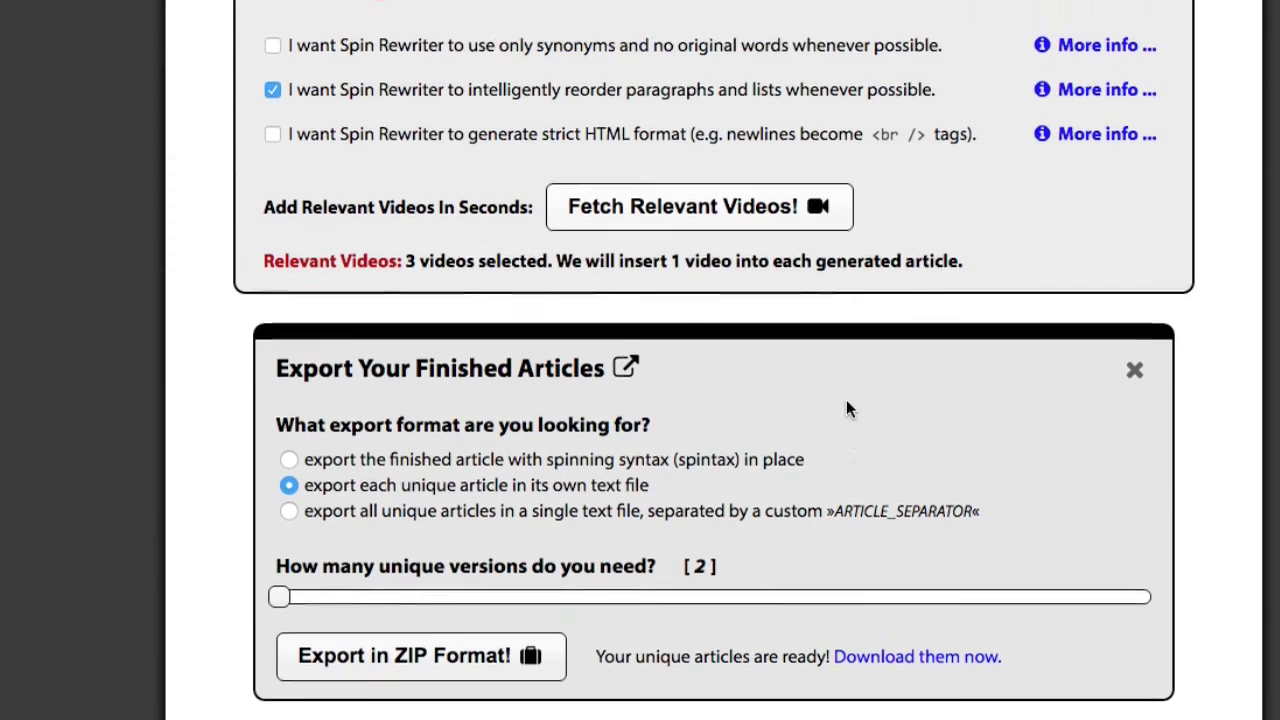
Open the Spin Rewriter archive and look over the list of finished spun articles
scroll(846, 399, "up", 6)
scroll(846, 399, "up", 6)
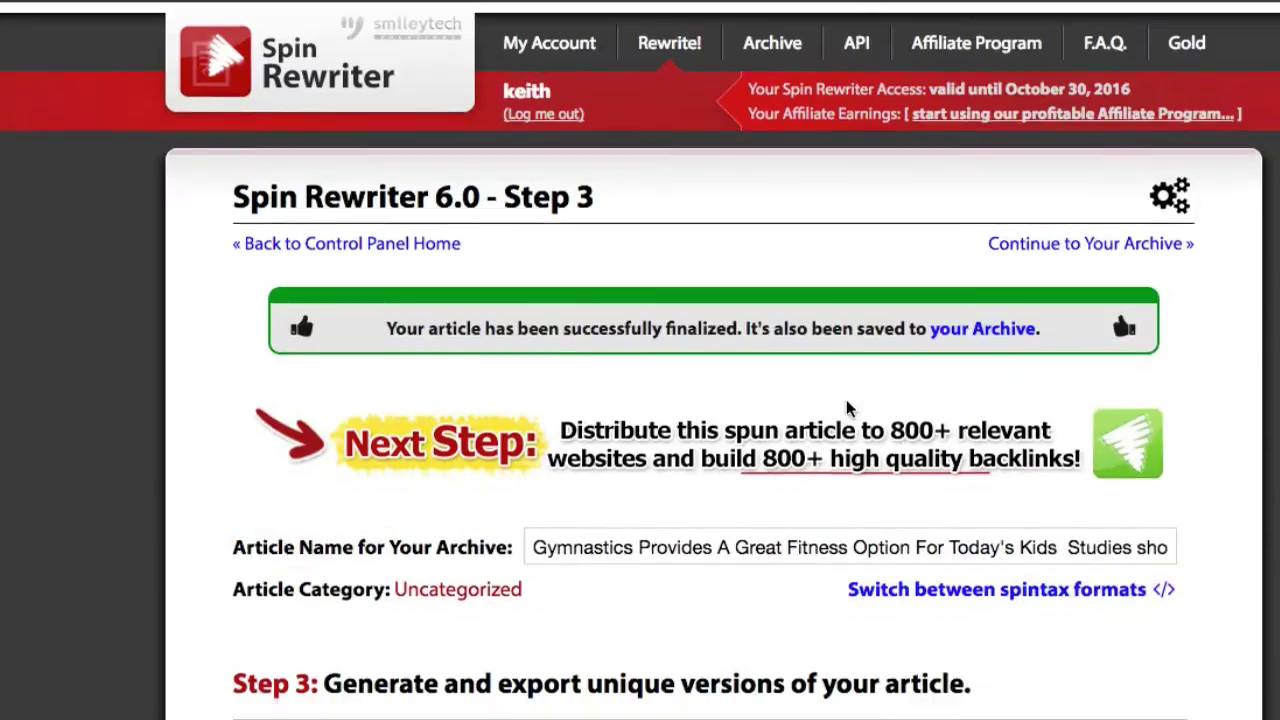
left_click(776, 42)
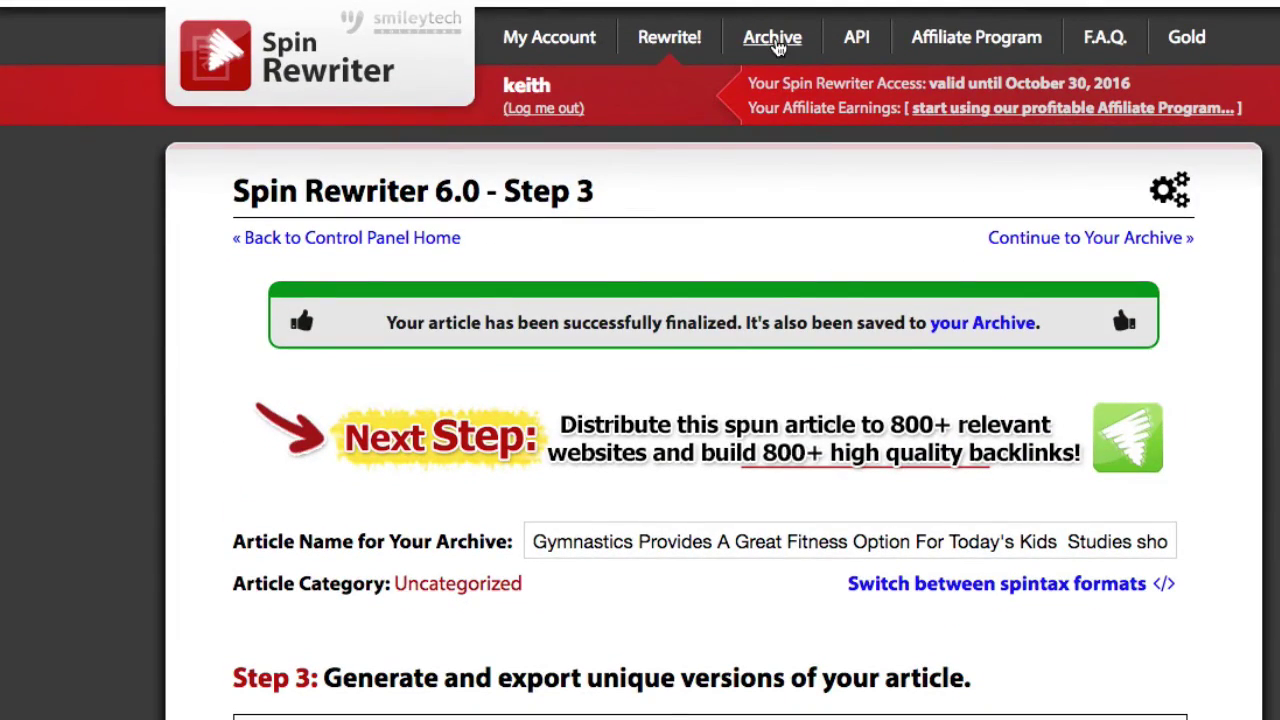
scroll(766, 320, "down", 2)
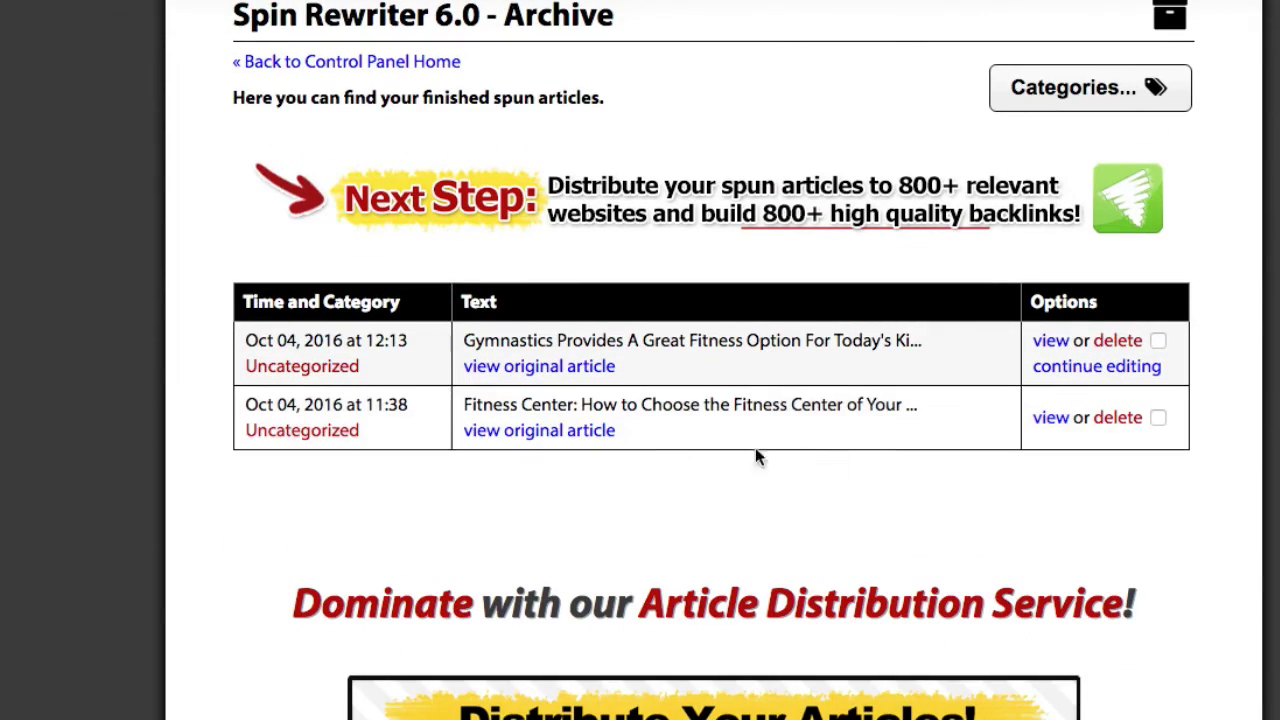
scroll(803, 447, "up", 2)
scroll(736, 341, "down", 2)
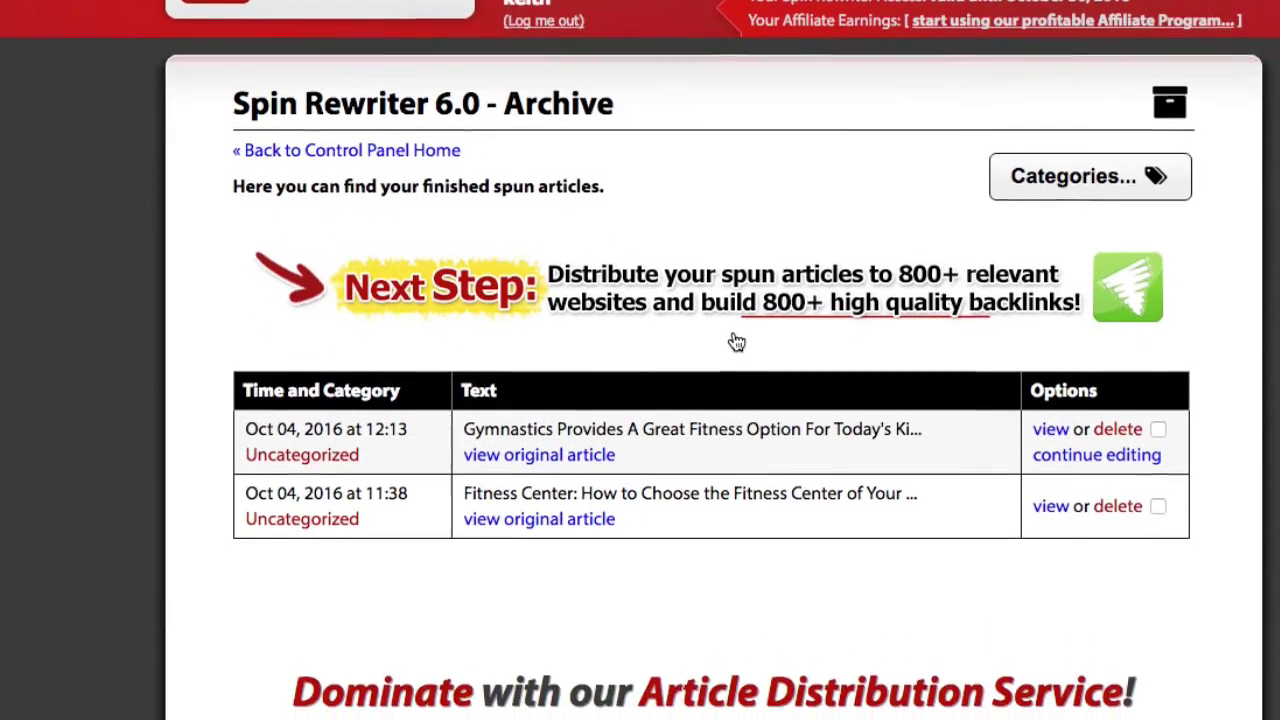